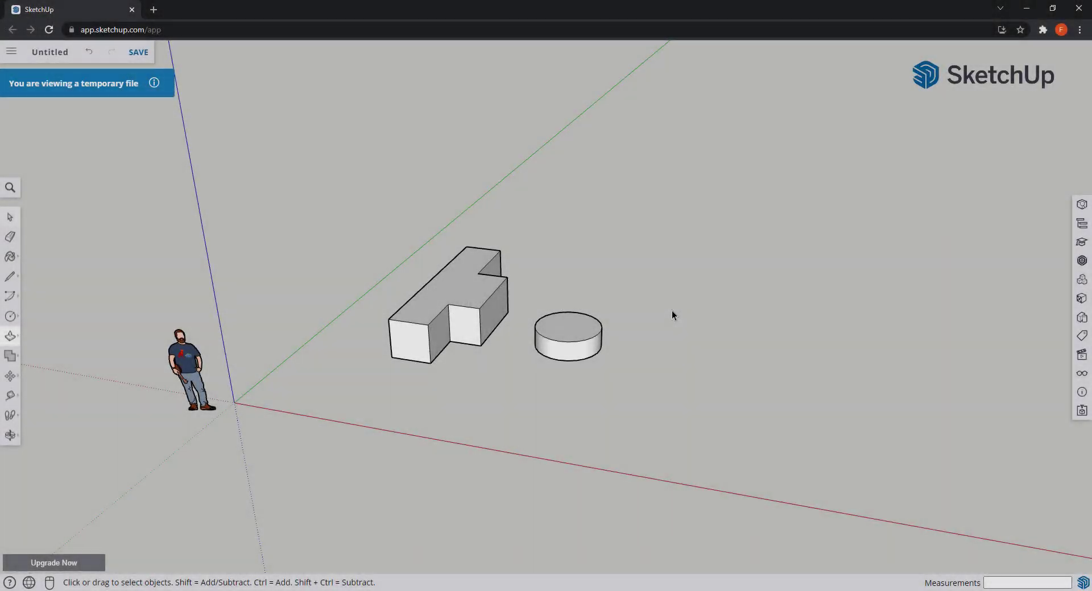
pyautogui.press('space')
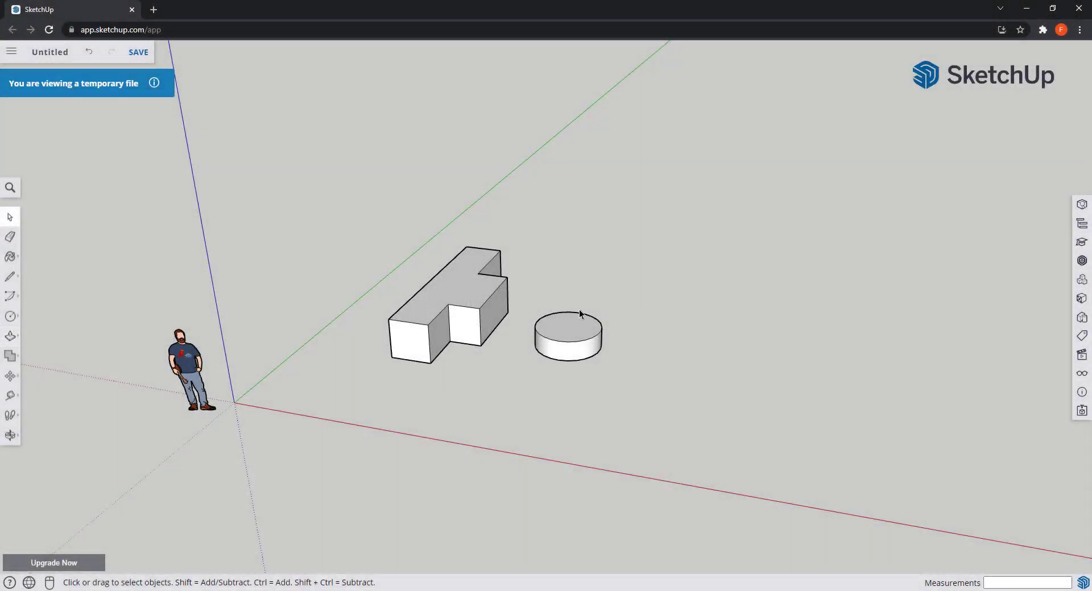
pyautogui.click(9, 360)
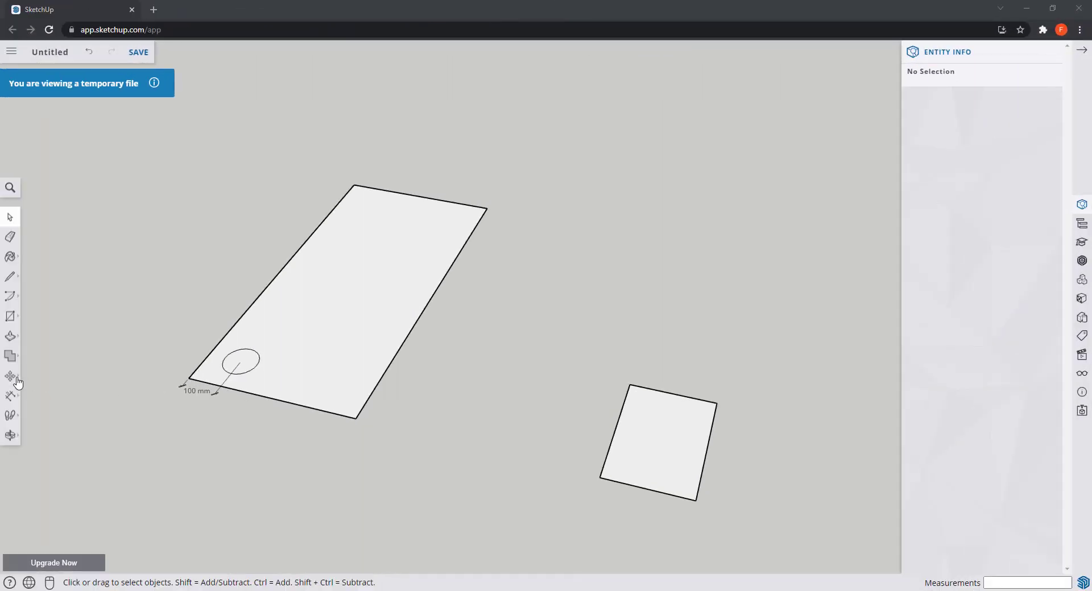
# - Try to move a single corner of the small rectangle outward by about 290 mm, and undo the move
pyautogui.click(11, 379)
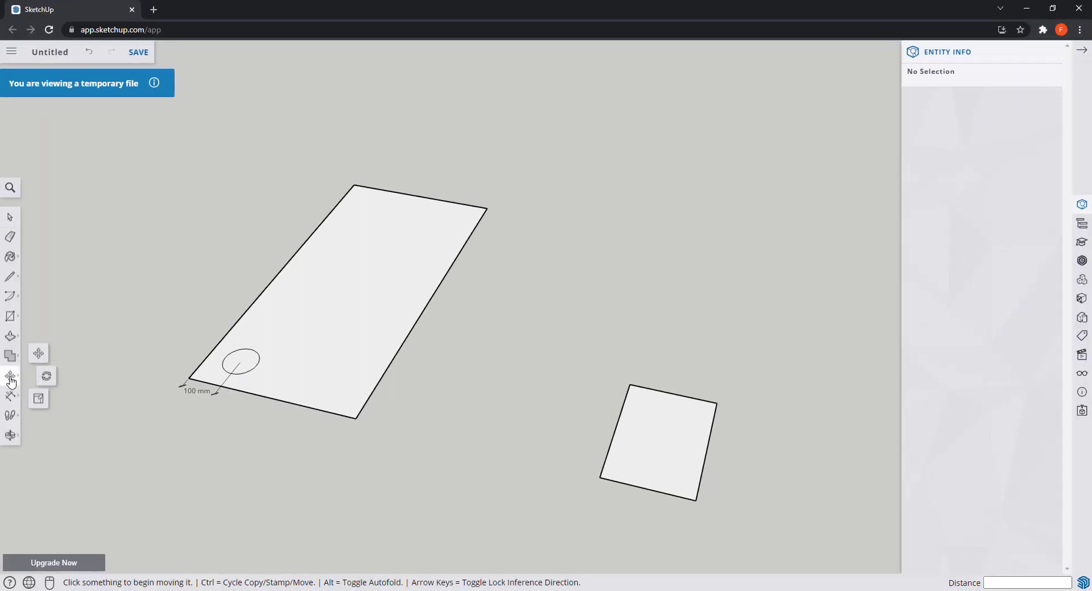
pyautogui.click(38, 353)
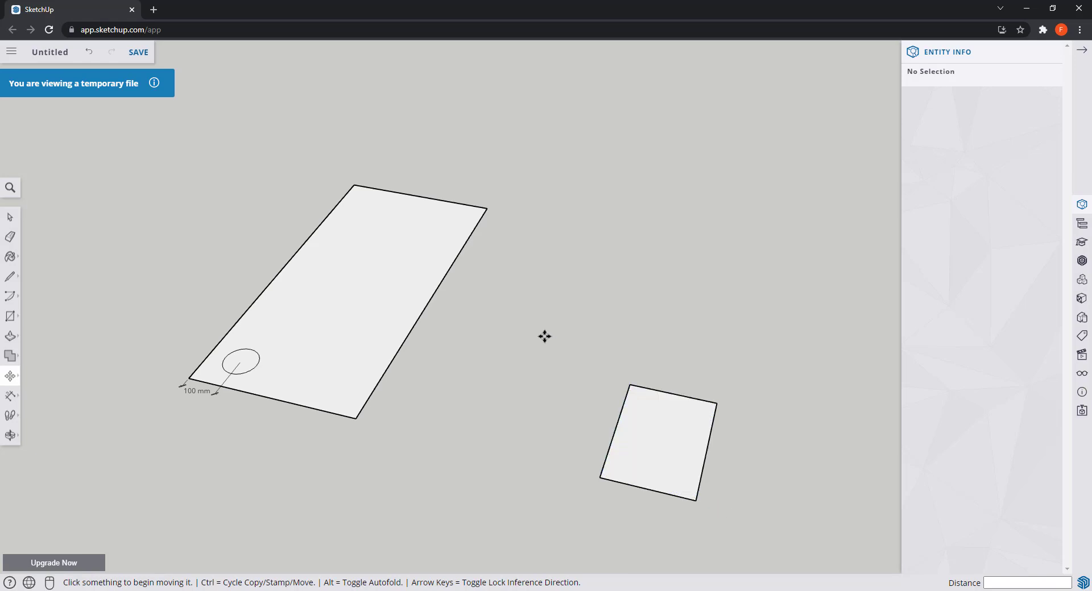
pyautogui.click(716, 403)
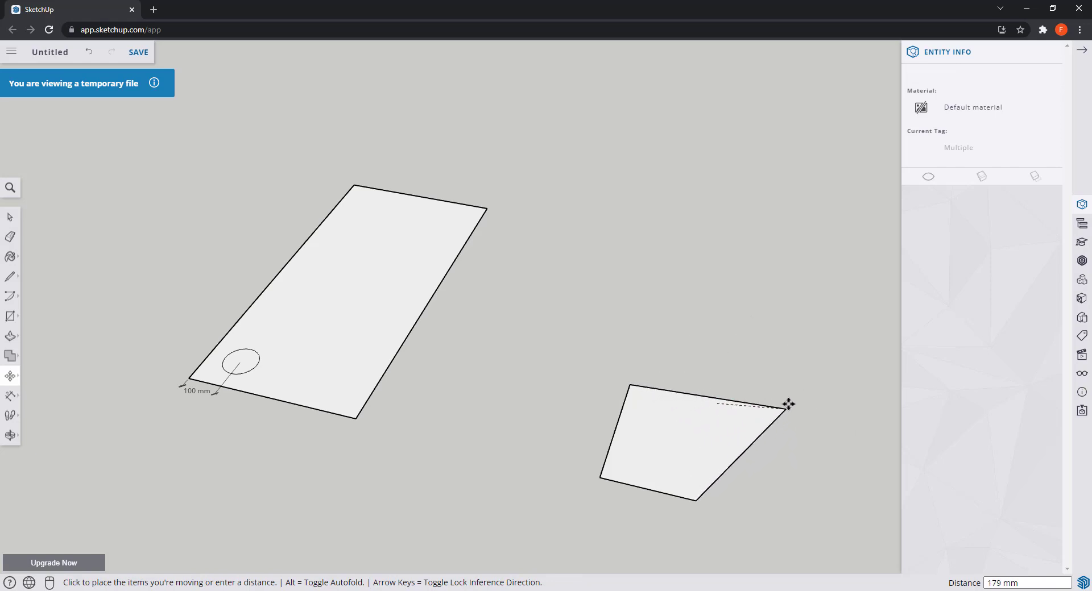
pyautogui.click(795, 361)
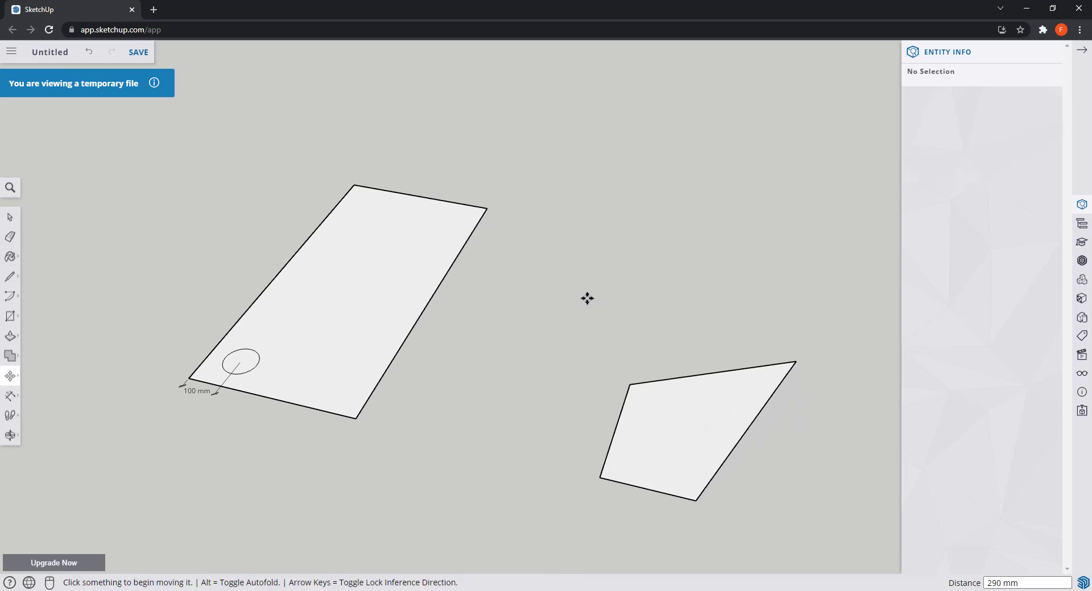
pyautogui.hotkey('ctrl', 'z')
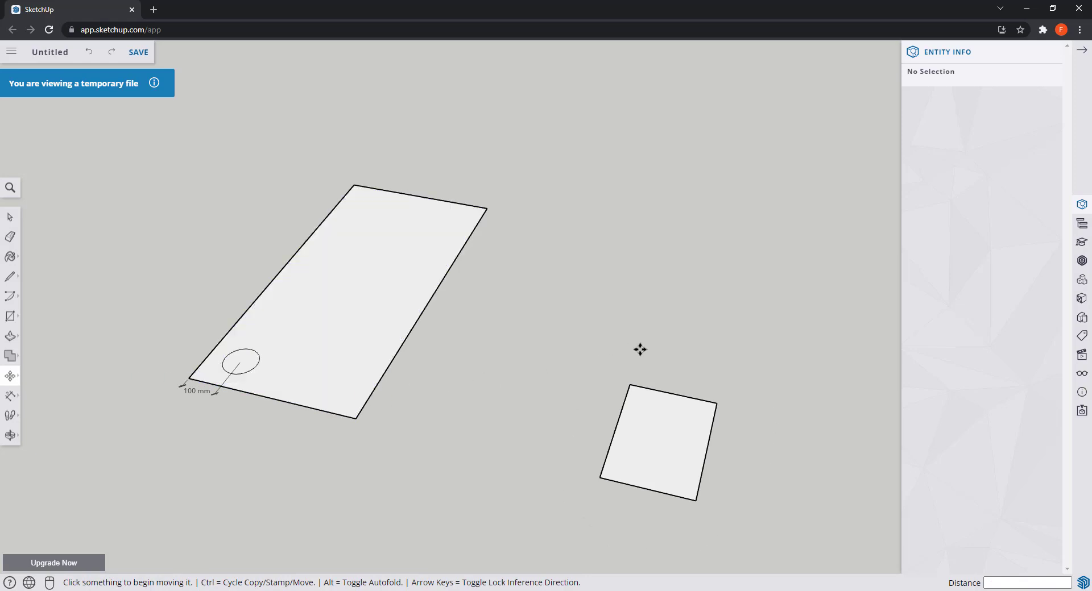
# - Move the whole small rectangle by its near corner so that it meets the large rectangle's far corner on the side facing it
pyautogui.press('space')
pyautogui.moveTo(763, 535); pyautogui.dragTo(567, 333)
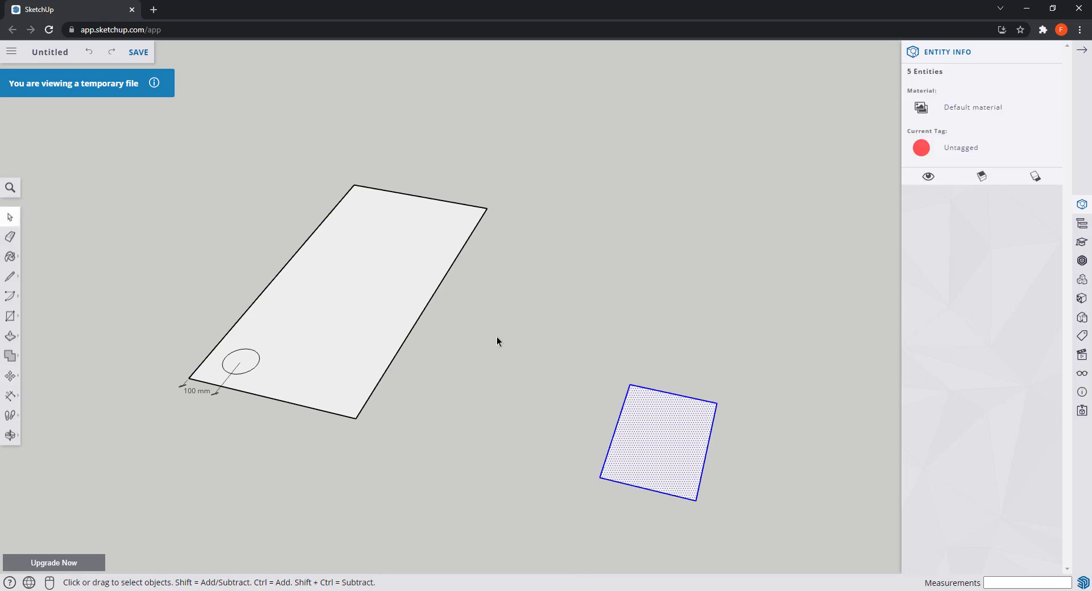
pyautogui.press('m')
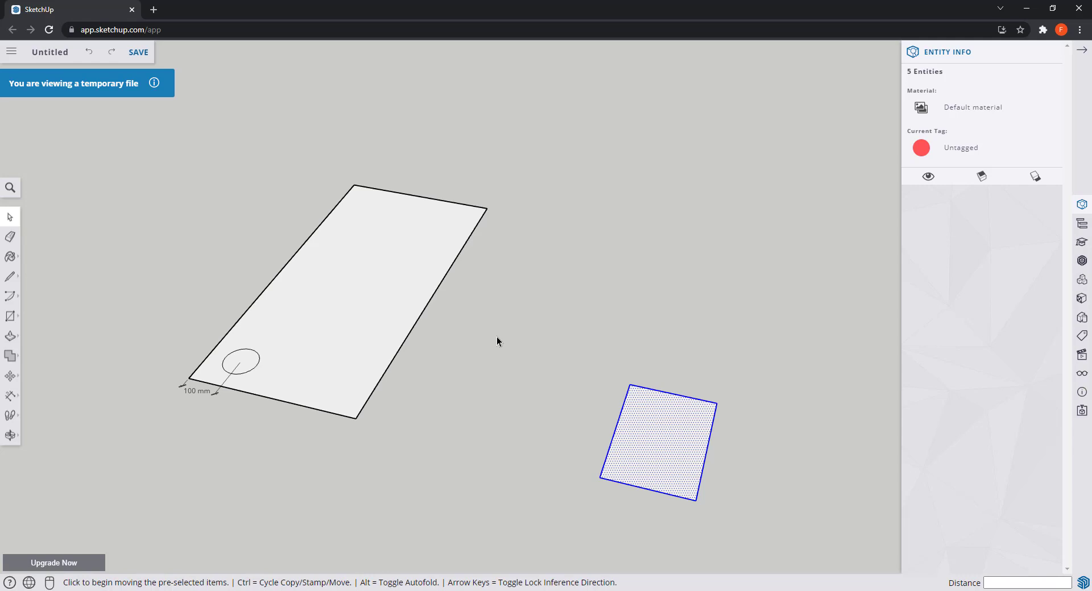
pyautogui.press('m')
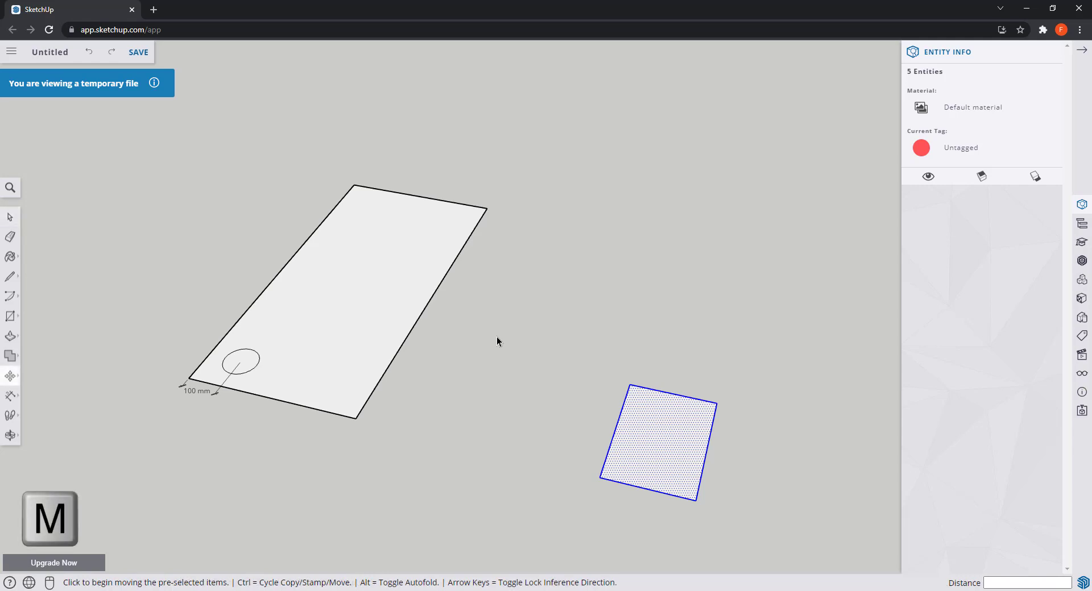
pyautogui.click(600, 478)
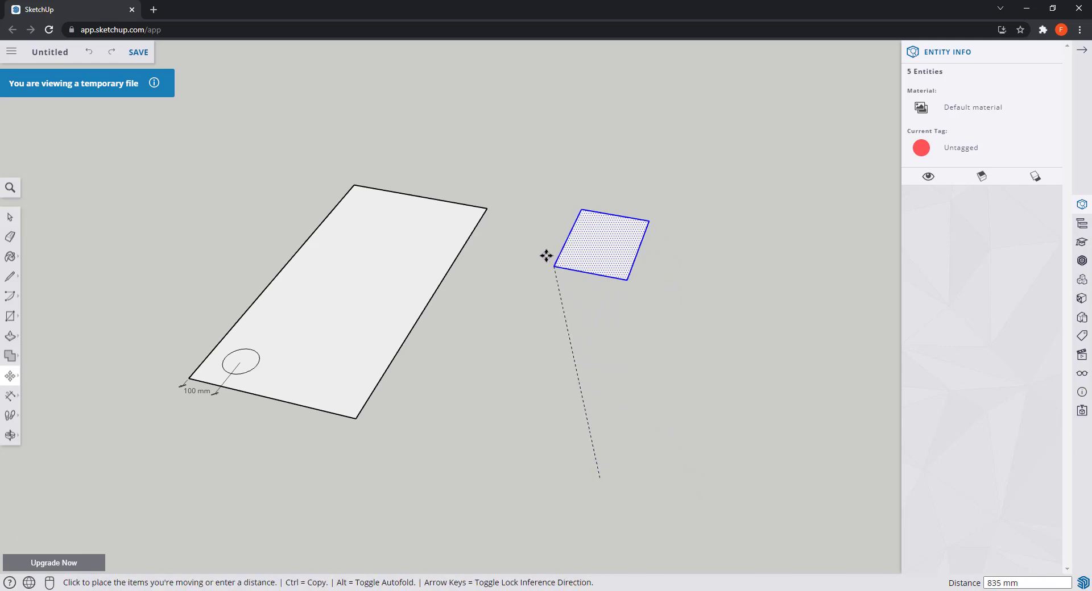
pyautogui.click(487, 208)
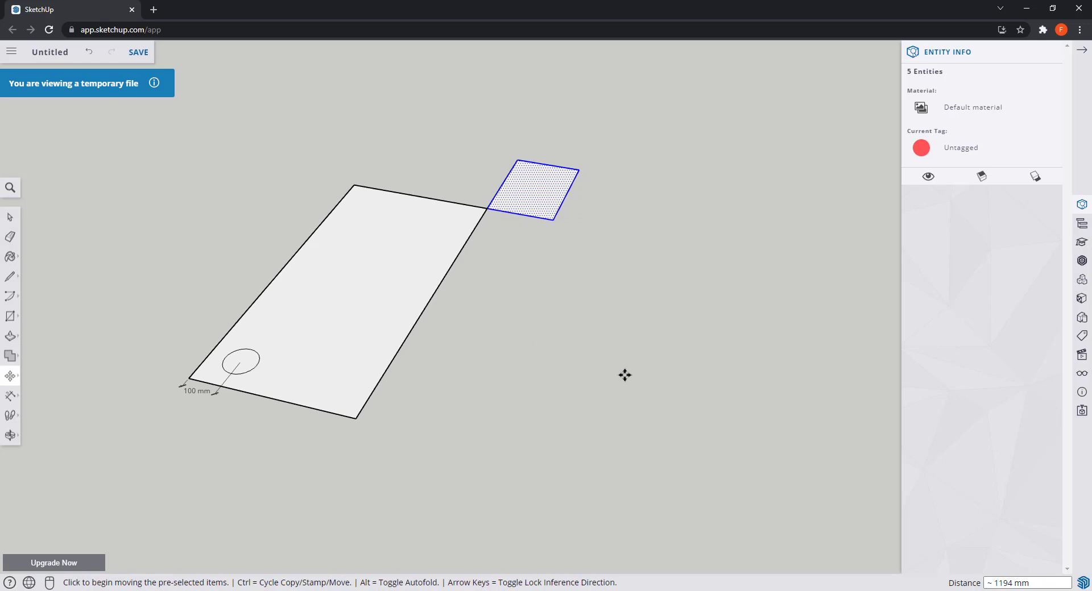
pyautogui.press('space')
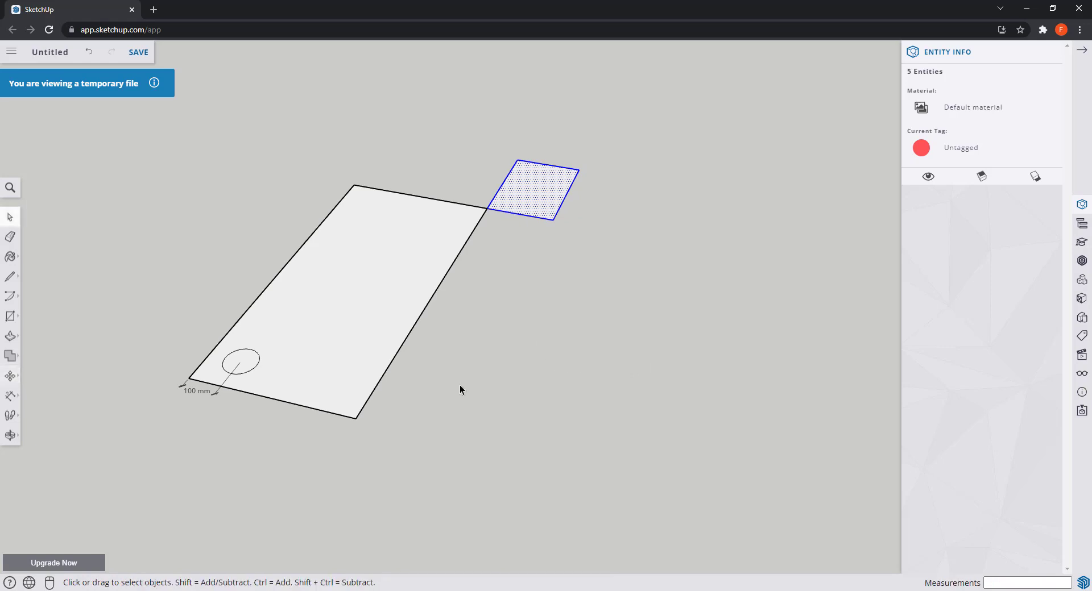
# - Draw a line across the large rectangle between the midpoints of its two long edges
pyautogui.scroll(3, 172, 349)
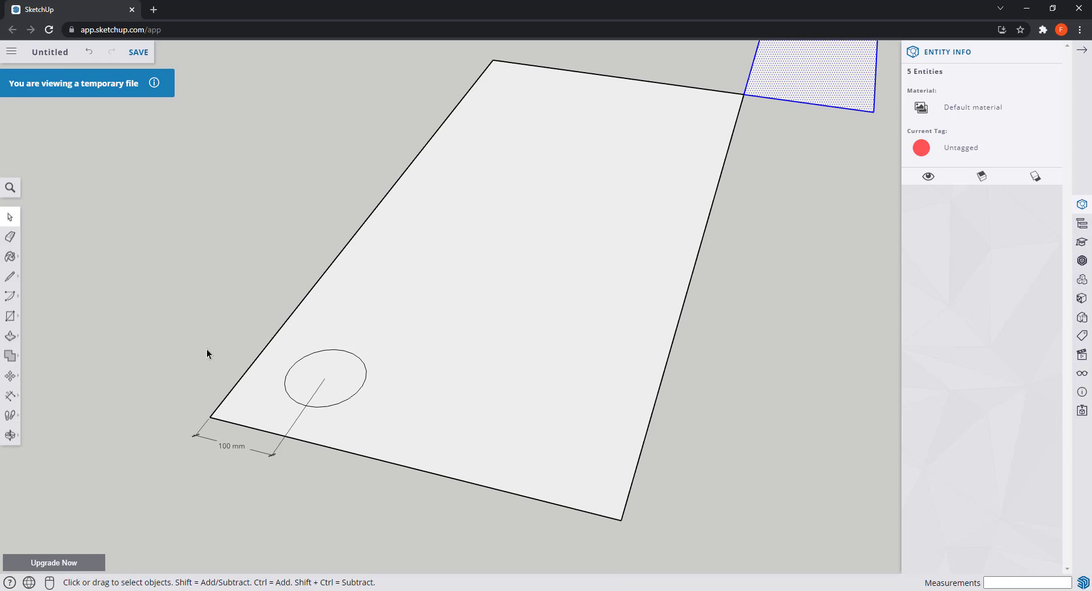
pyautogui.hotkey('shift', 'z')
pyautogui.press('l')
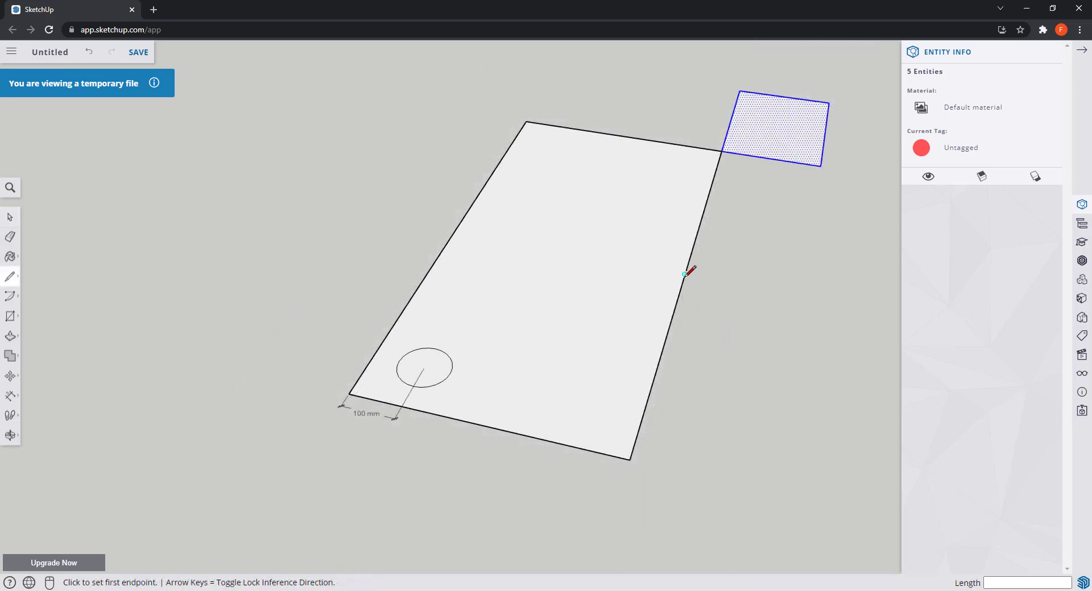
pyautogui.click(685, 274)
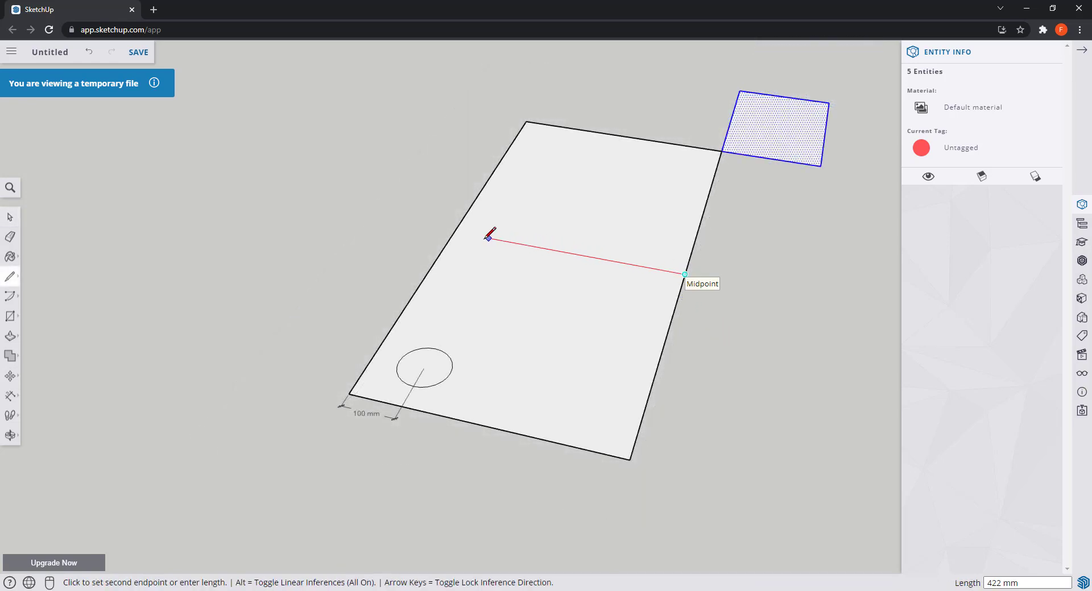
pyautogui.click(459, 233)
pyautogui.press('space')
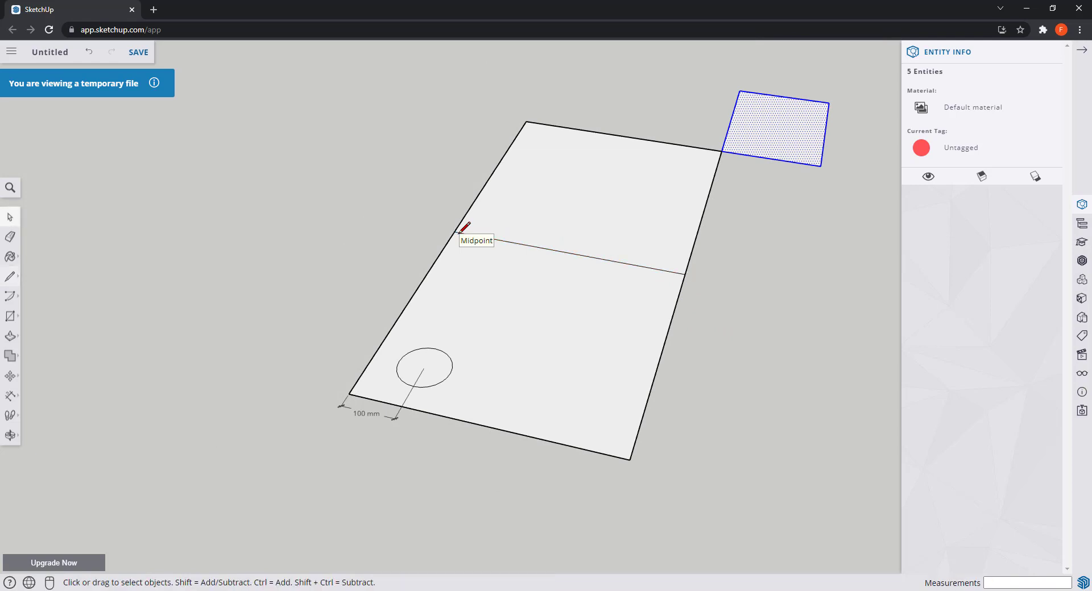
# - Move the large rectangle's dividing line 100 mm along the green axis, away from the circle
pyautogui.click(544, 249)
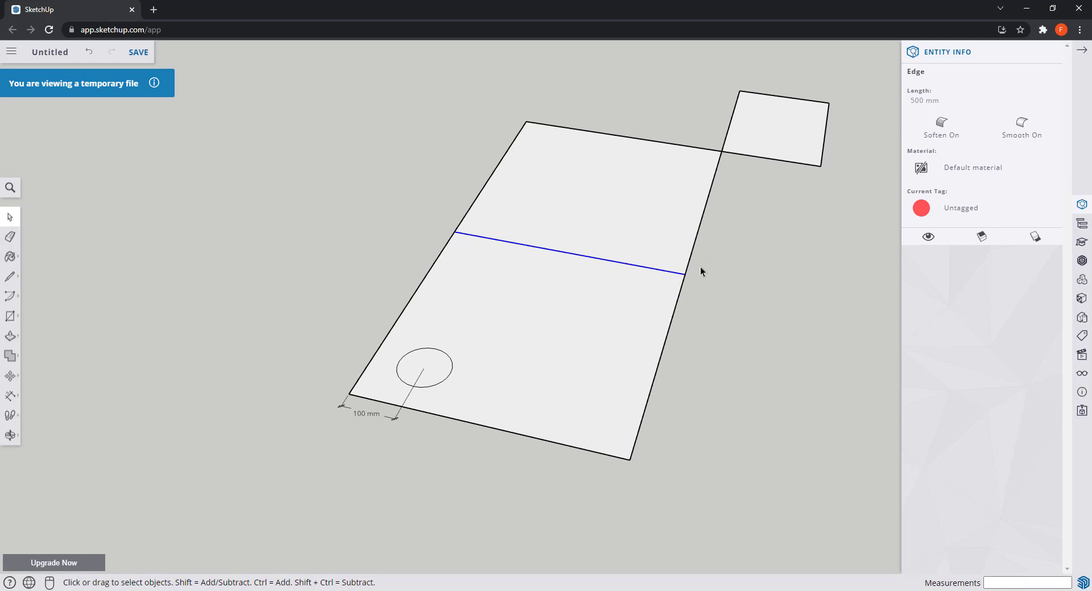
pyautogui.click(10, 376)
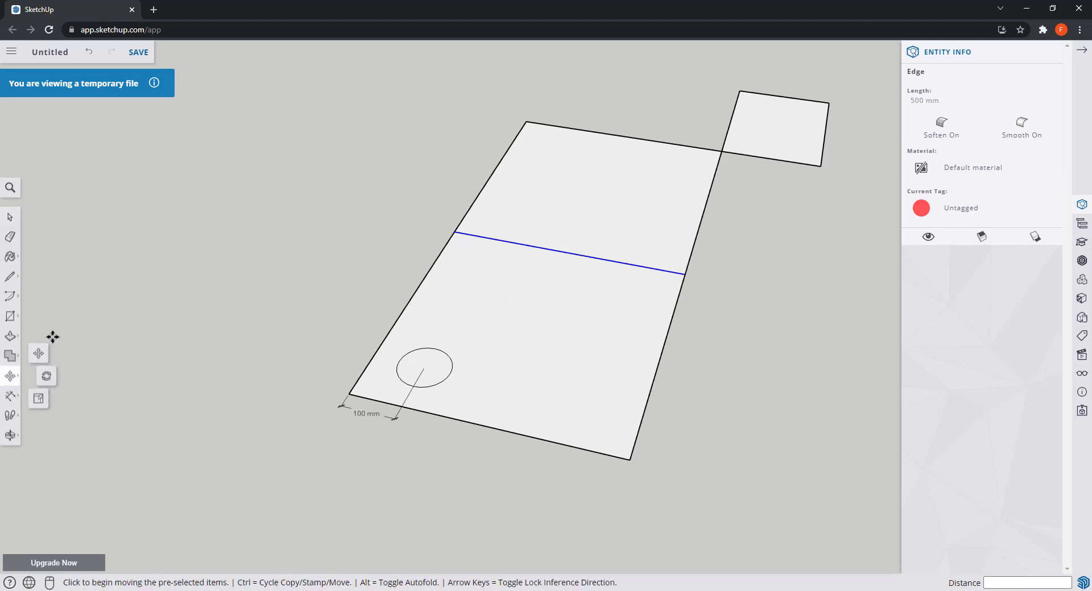
pyautogui.click(684, 275)
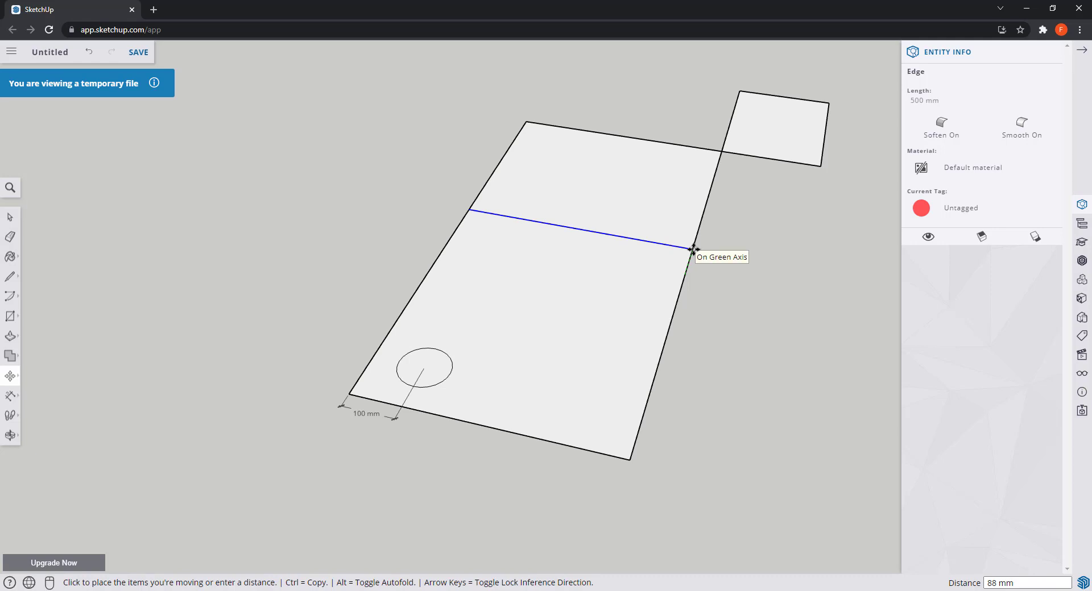
pyautogui.write('100')
pyautogui.press('Return')
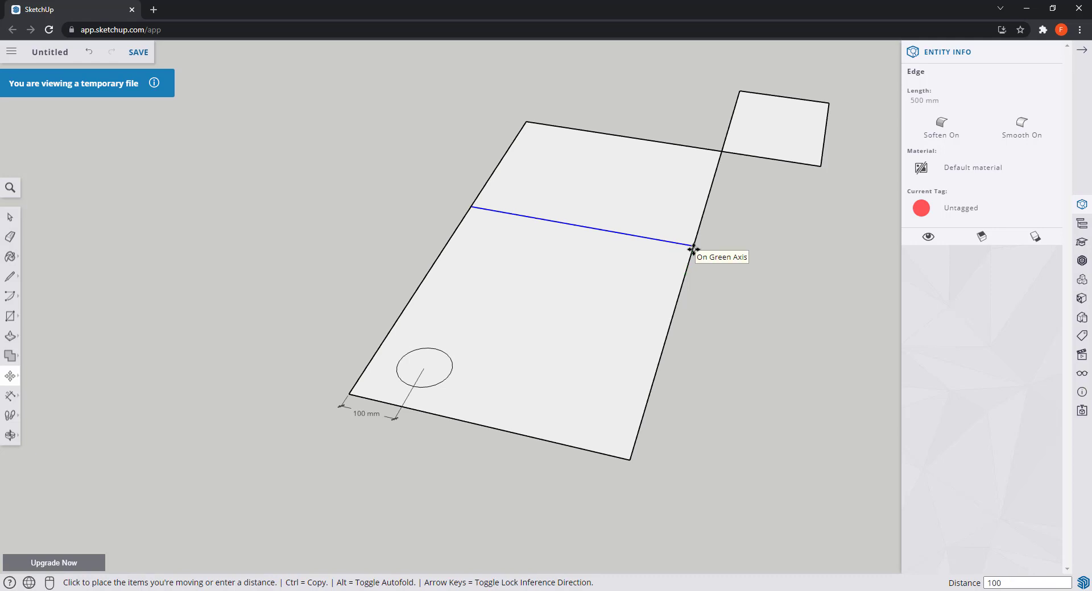
pyautogui.press('space')
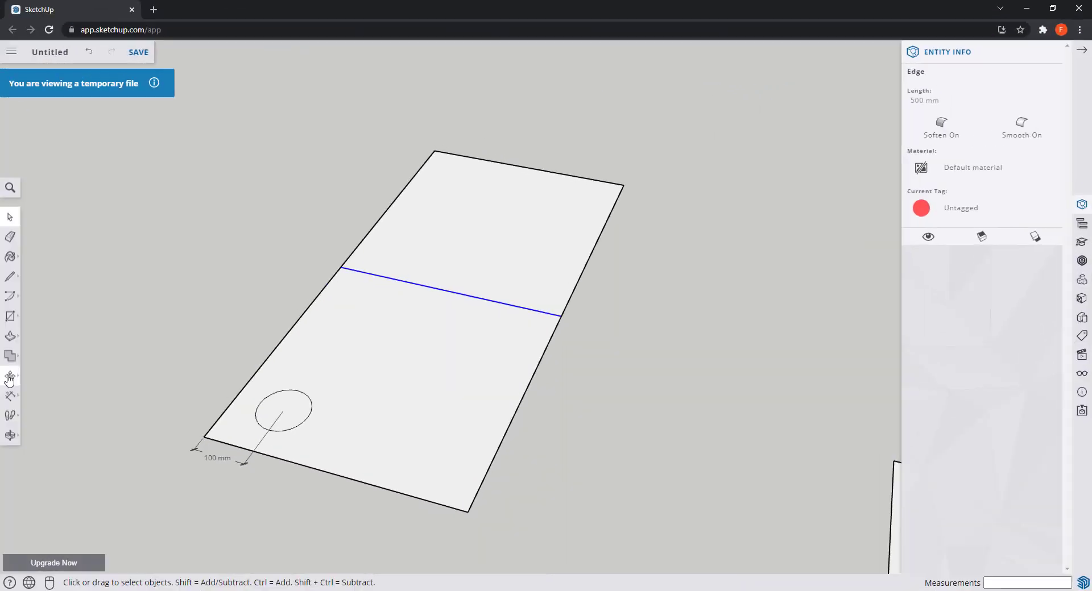
pyautogui.click(9, 376)
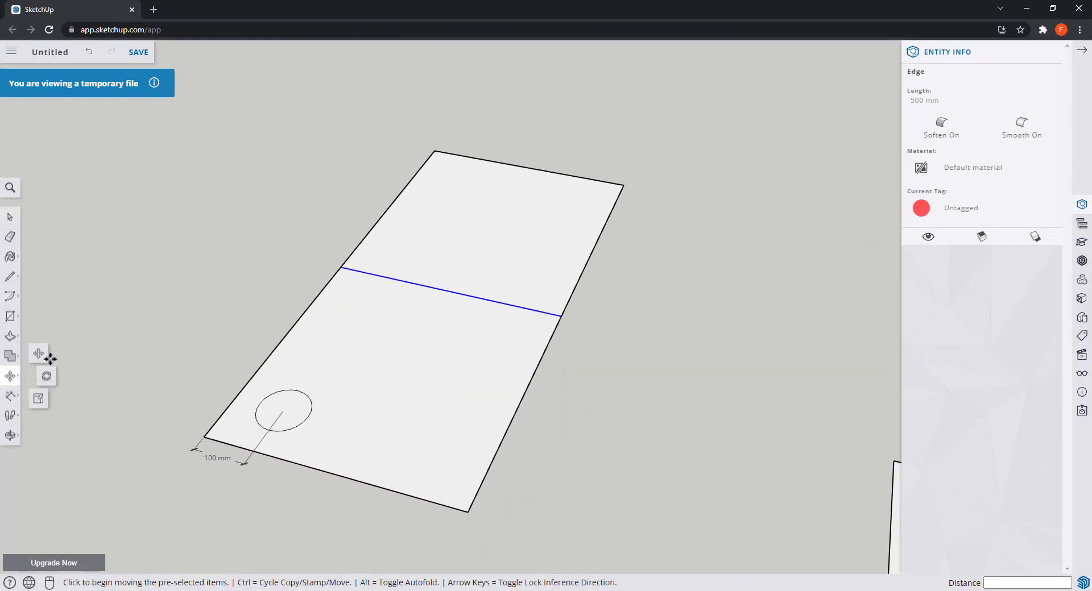
pyautogui.click(560, 314)
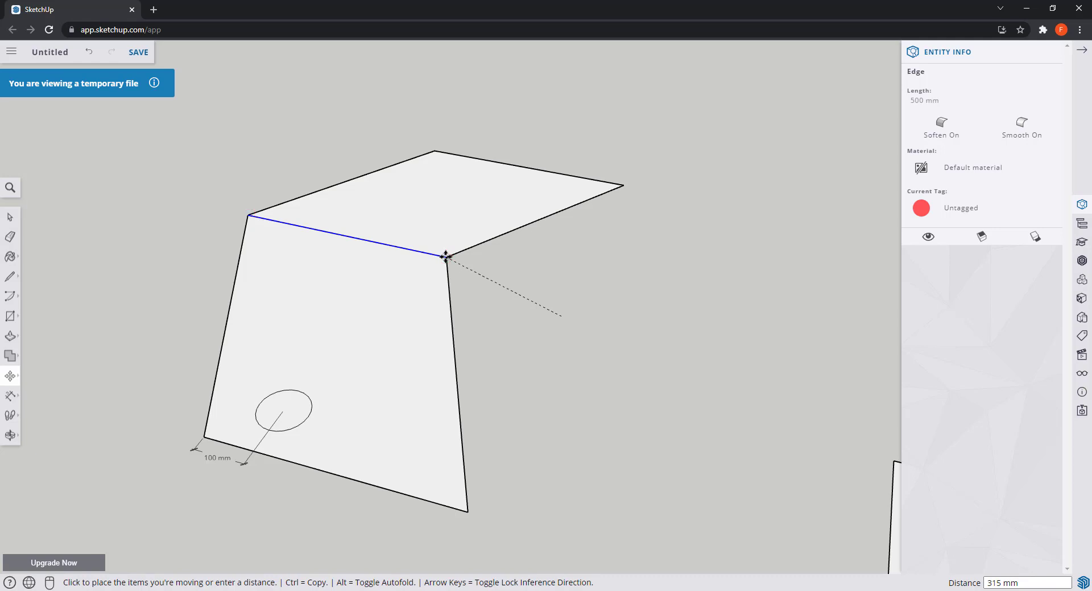
pyautogui.press('Escape')
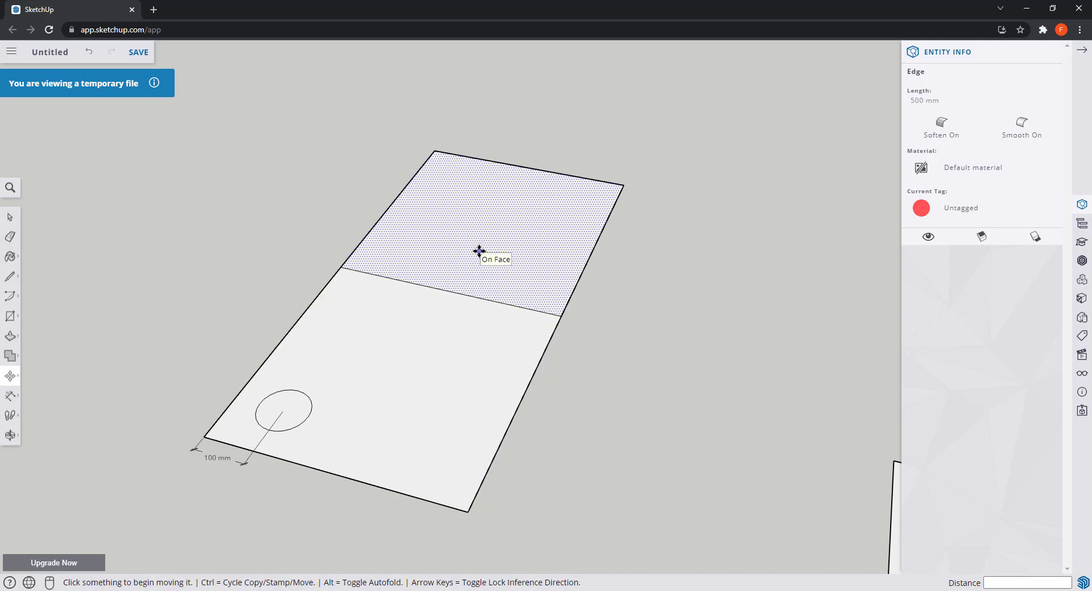
# - Draw a line about 100 mm long on the face beyond the dividing line and pick up its endpoint for moving
pyautogui.press('l')
pyautogui.click(442, 233)
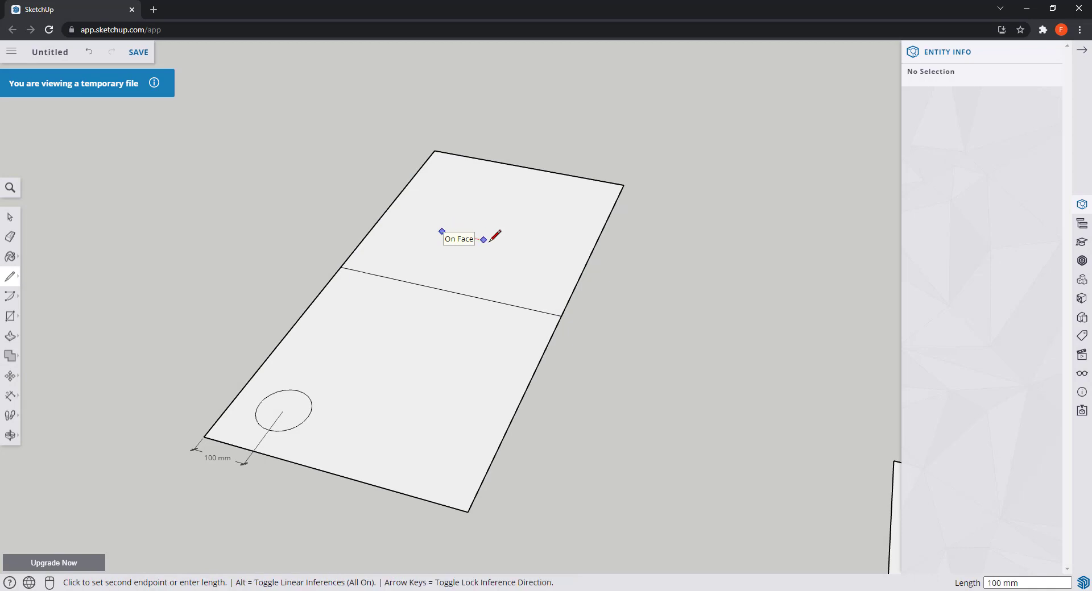
pyautogui.click(483, 238)
pyautogui.press('m')
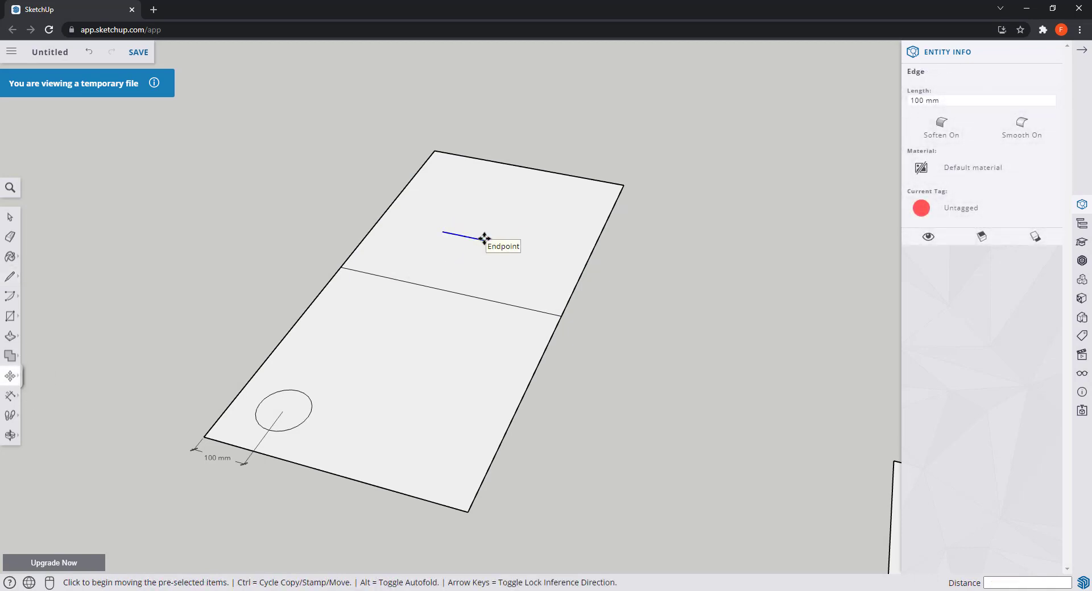
pyautogui.click(484, 238)
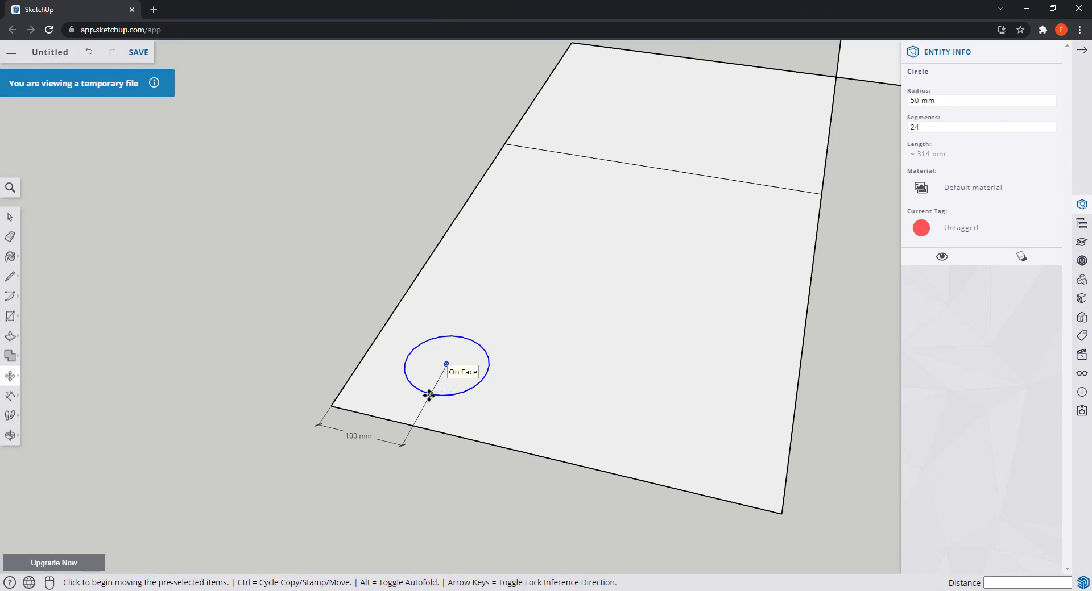
# - Pick up the circle on the large rectangle by its center point with the Move tool
pyautogui.scroll(-2, 455, 371)
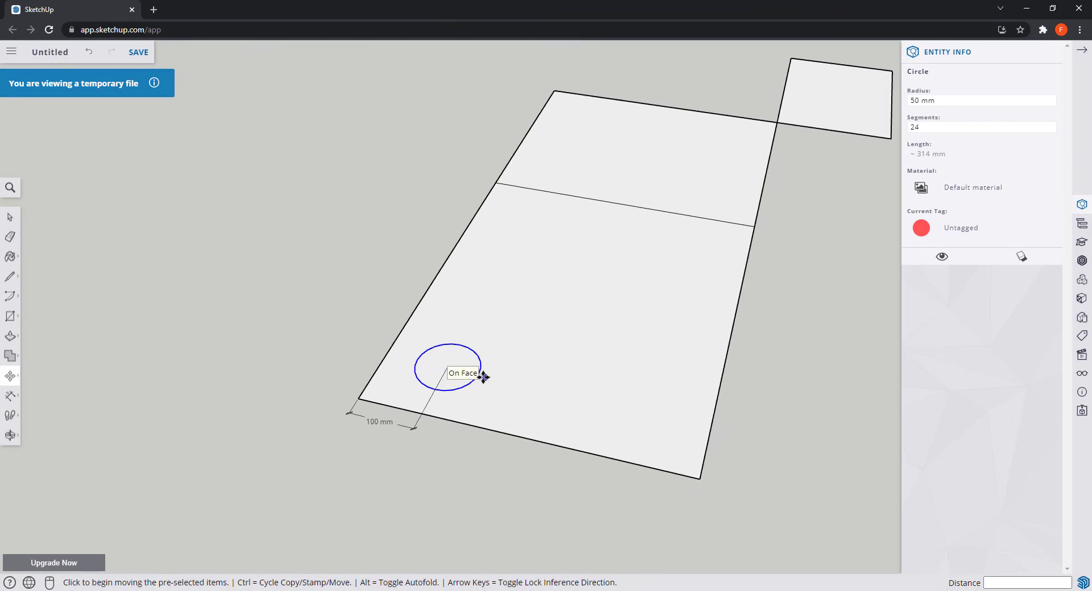
pyautogui.scroll(1, 480, 375)
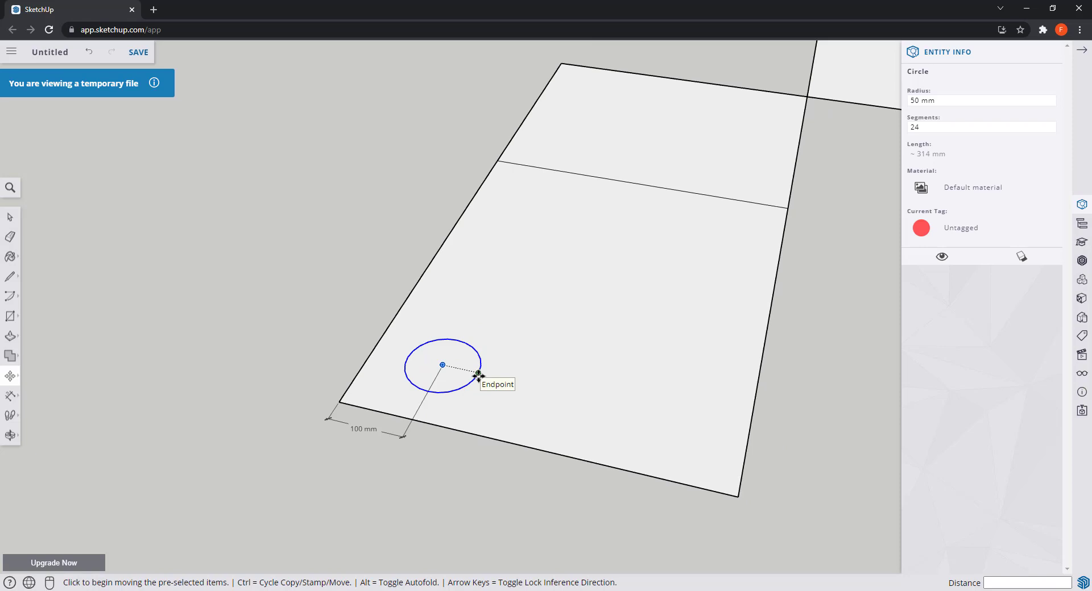
pyautogui.click(444, 364)
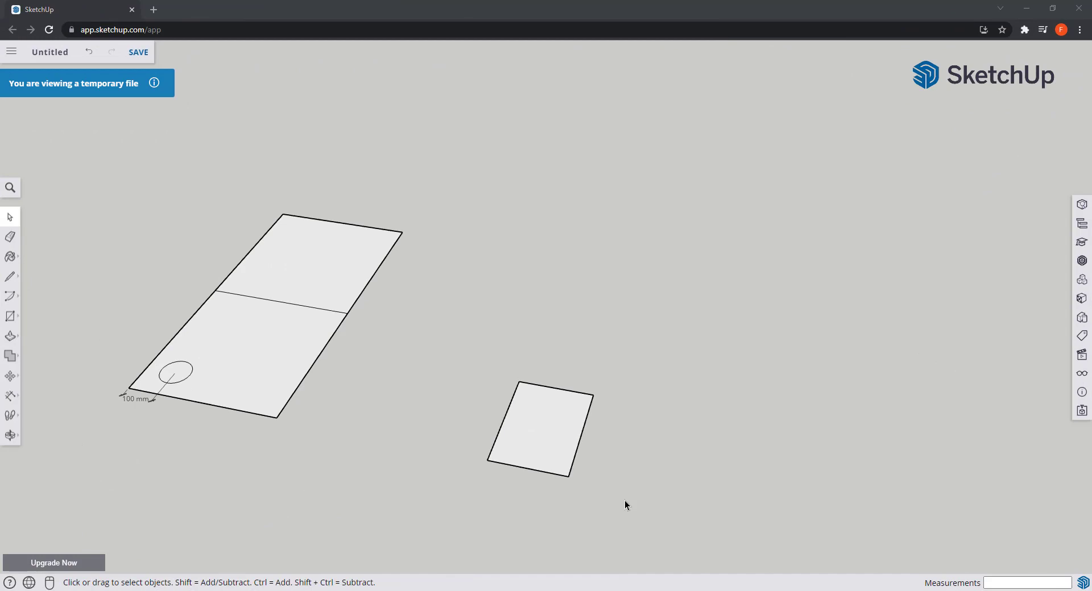
# - Copy the small rectangle 500 mm along the green axis from its lower-left corner with the Move tool
pyautogui.moveTo(626, 500); pyautogui.dragTo(462, 341)
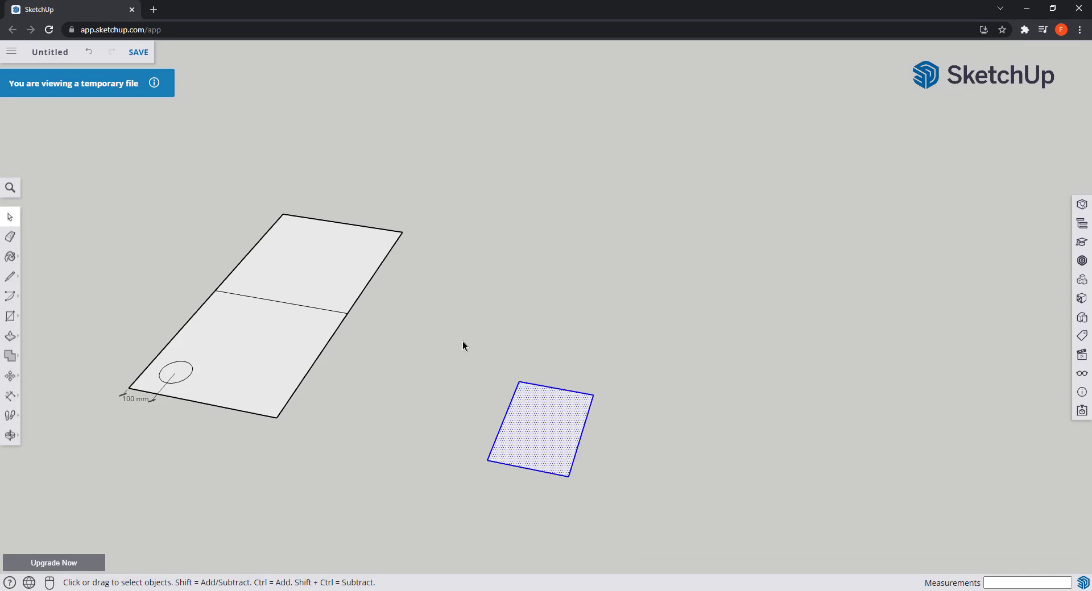
pyautogui.press('m')
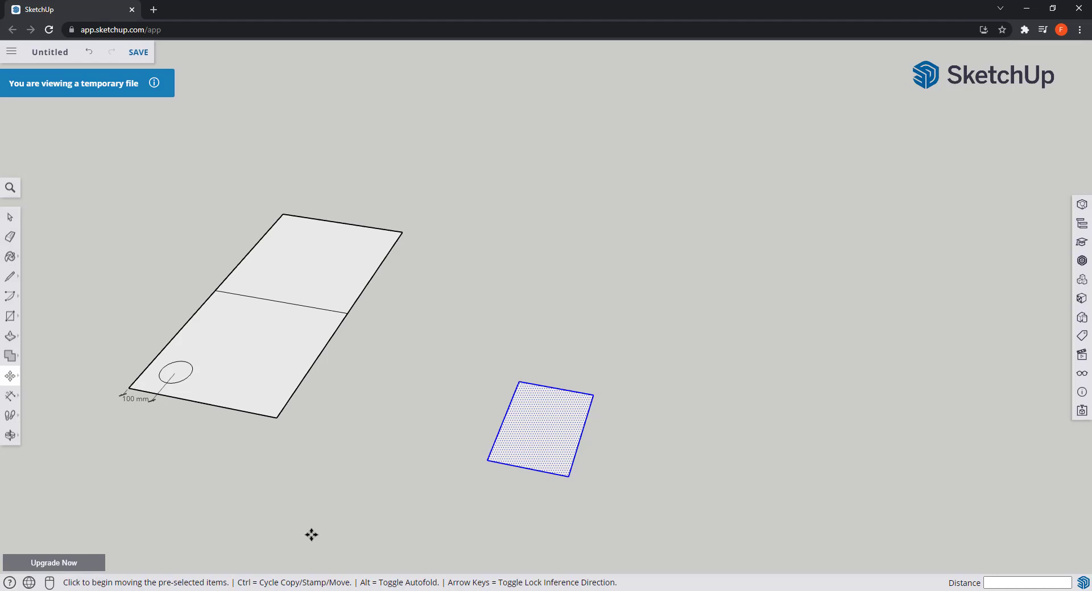
pyautogui.press('ctrl')
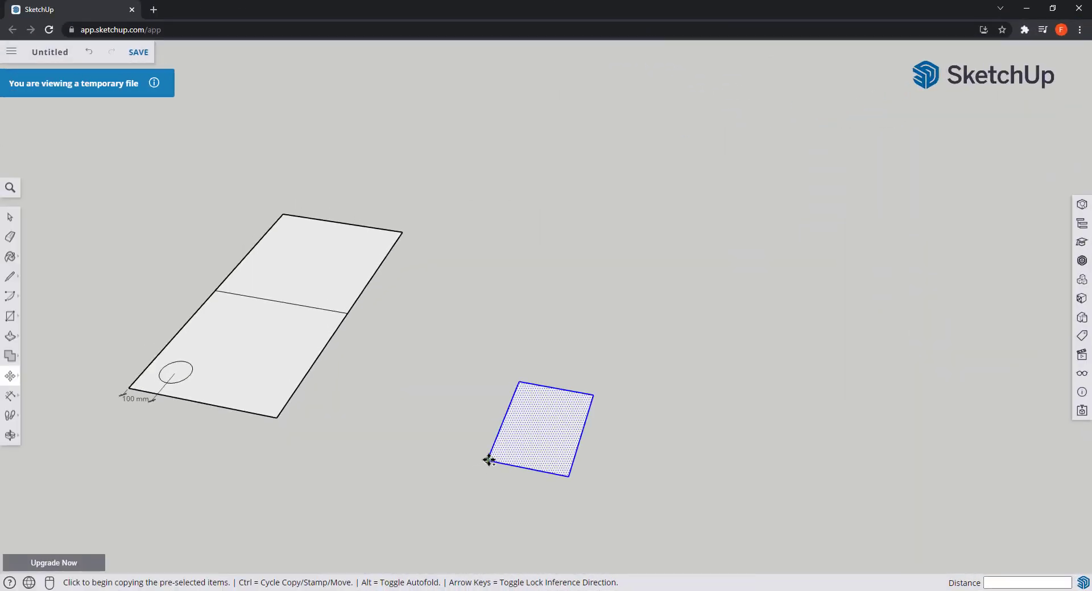
pyautogui.click(487, 460)
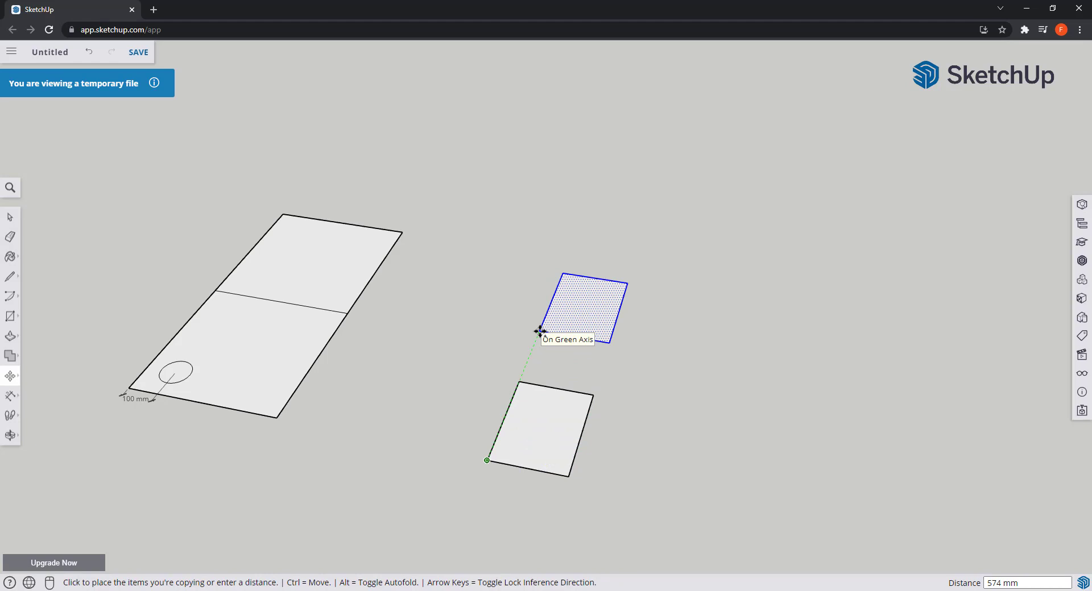
pyautogui.write('500')
pyautogui.press('Return')
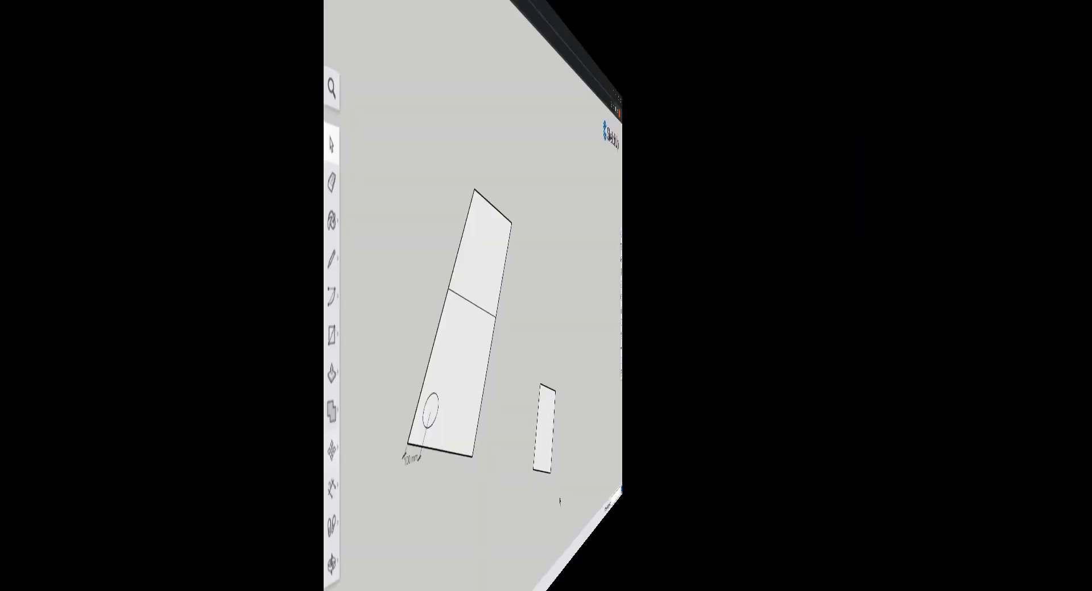
# - Copy the small rectangle 500 mm along the red axis and multiply the copy with 2x
pyautogui.moveTo(640, 513); pyautogui.dragTo(455, 352)
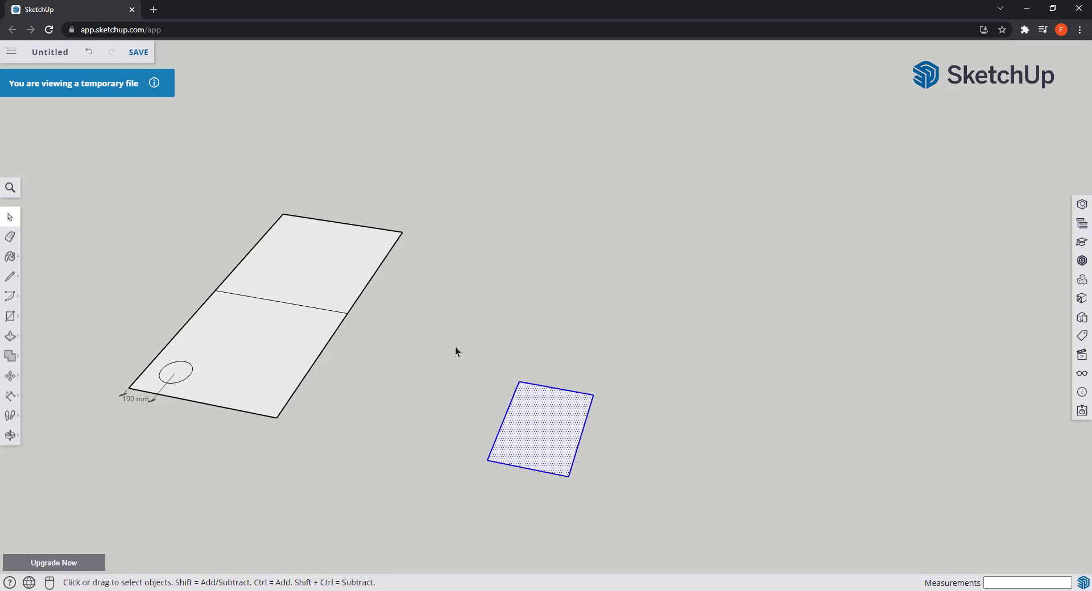
pyautogui.press('m')
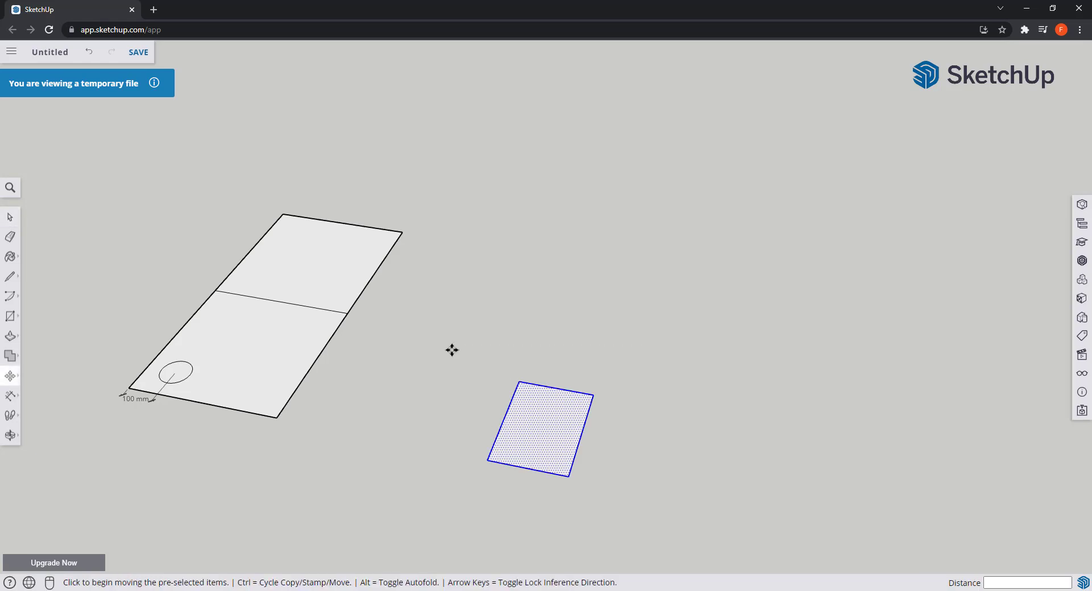
pyautogui.click(487, 459)
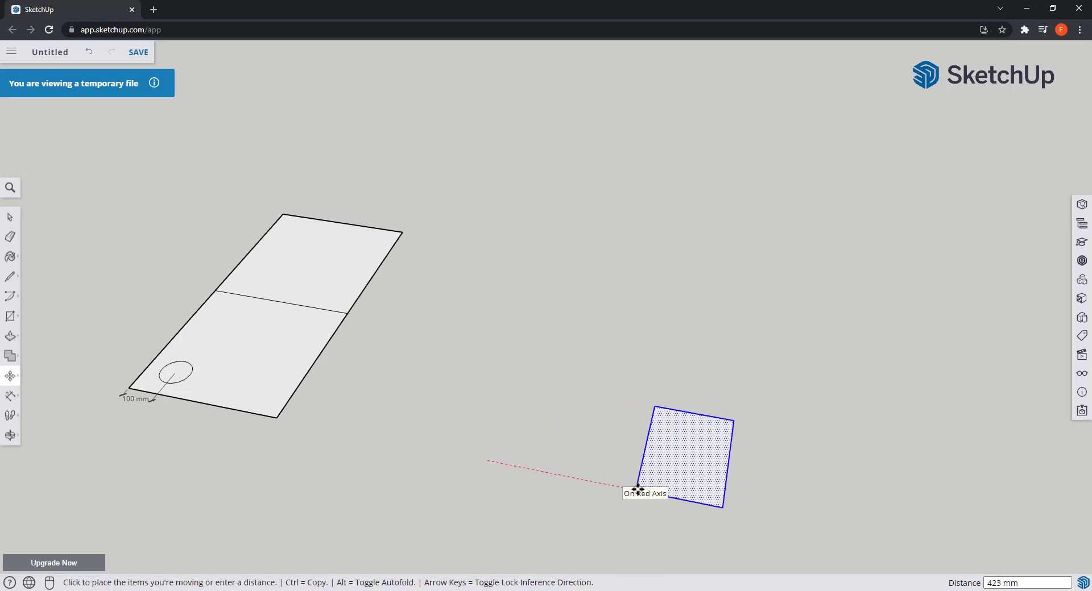
pyautogui.press('ctrl')
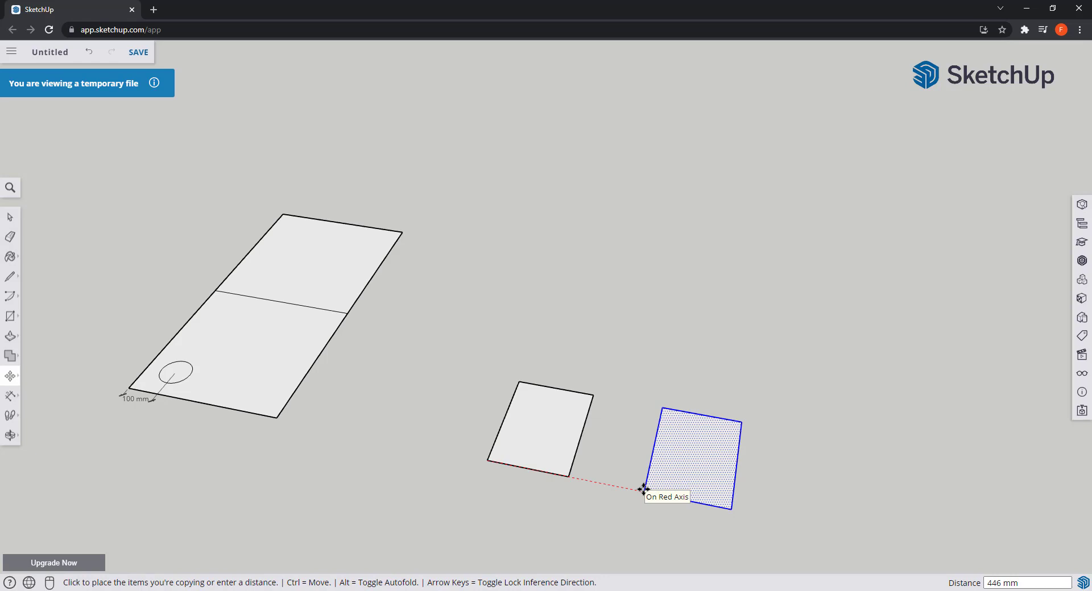
pyautogui.scroll(-3, 642, 489)
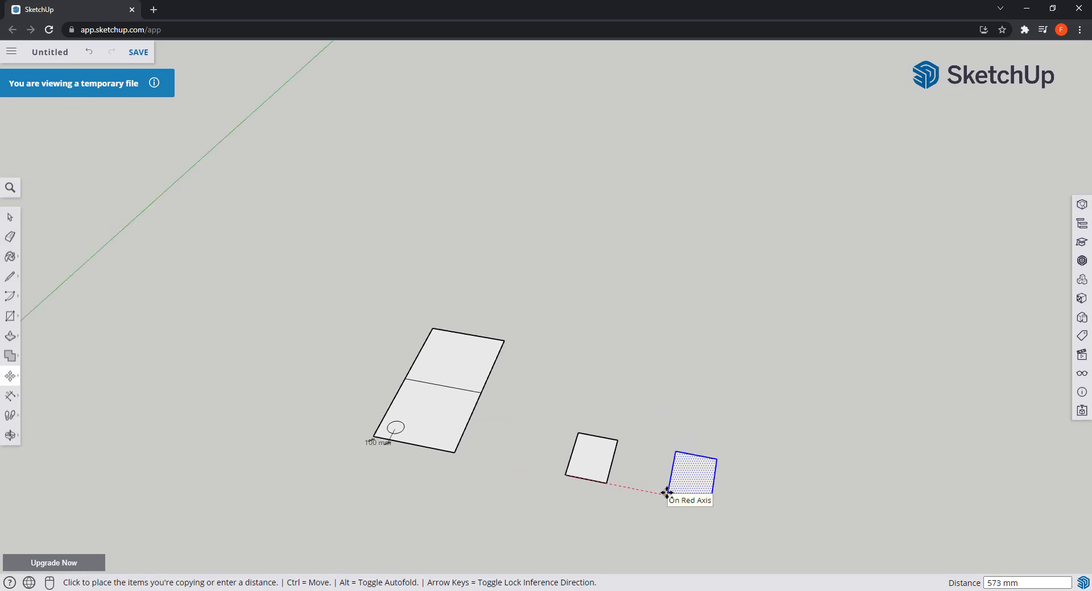
pyautogui.write('500')
pyautogui.press('Return')
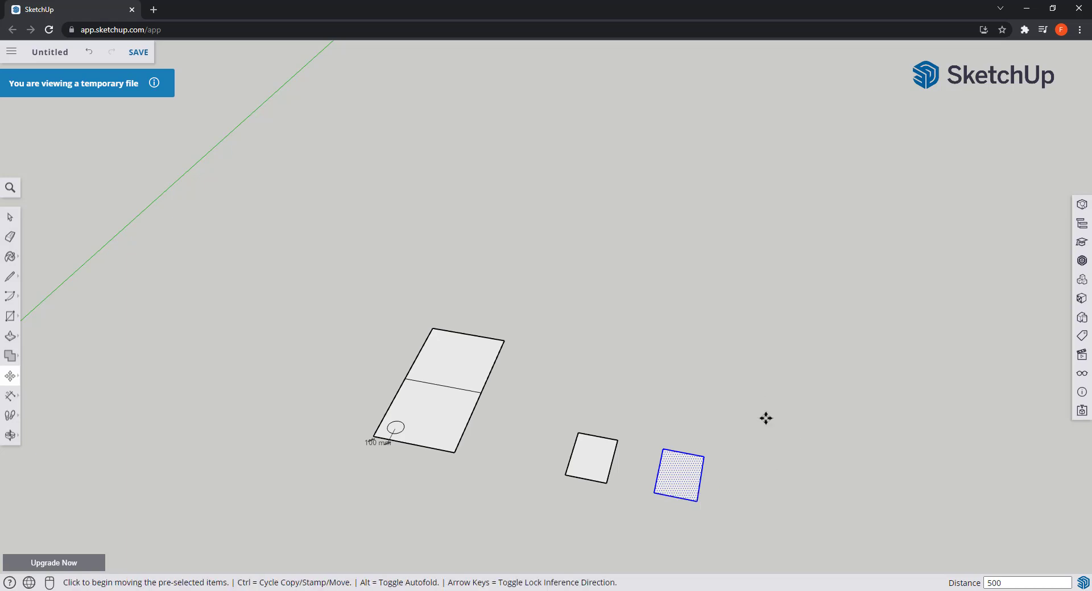
pyautogui.write('2x')
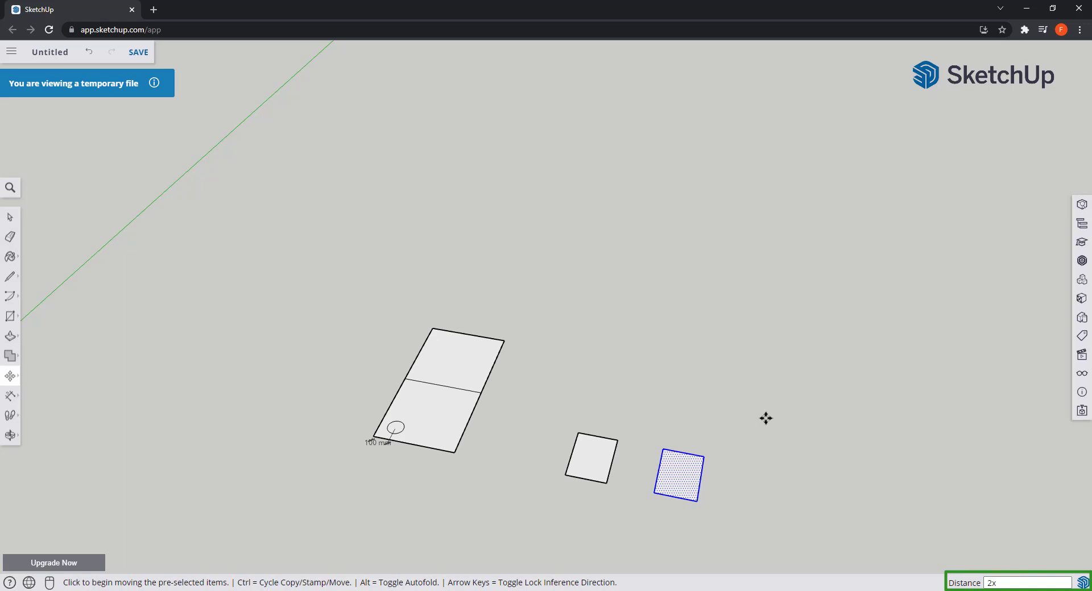
pyautogui.press('Return')
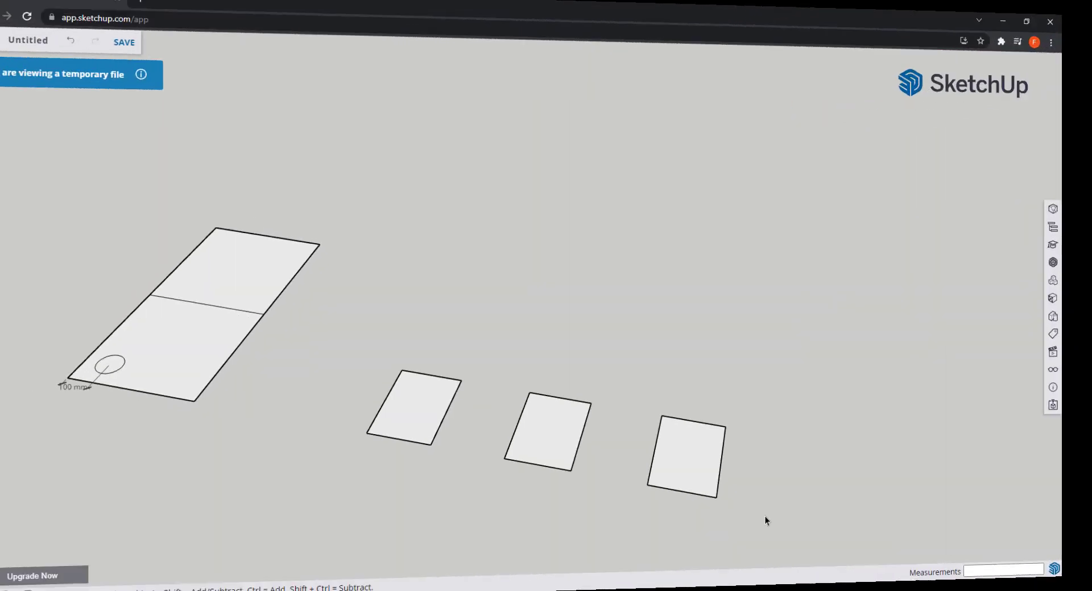
# - Copy the row of three small rectangles 500 mm along the green axis and multiply the copied row with 4x
pyautogui.moveTo(321, 340); pyautogui.dragTo(321, 342)
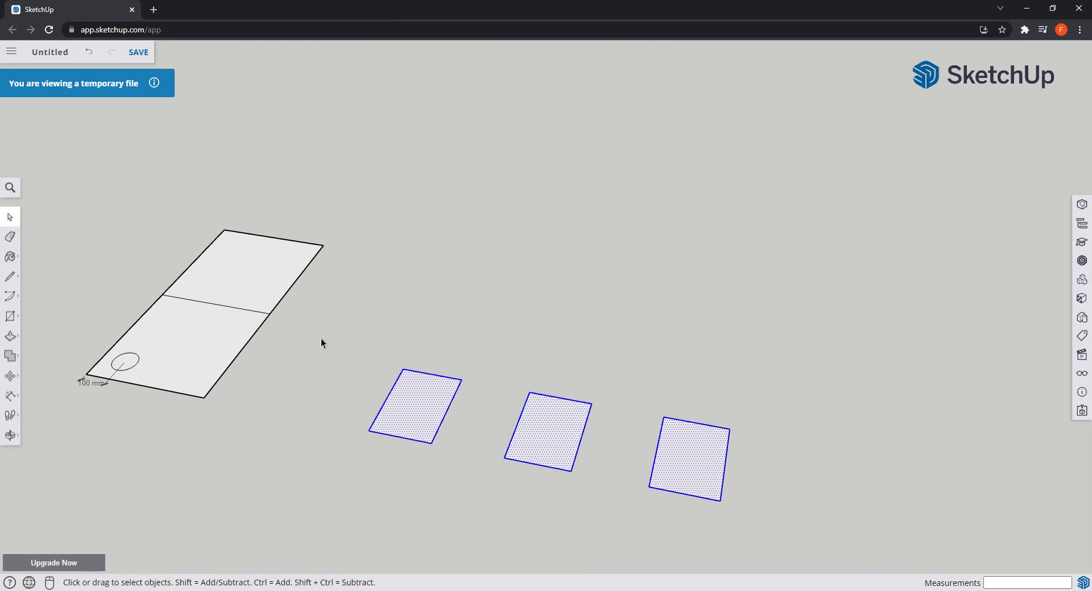
pyautogui.press('m')
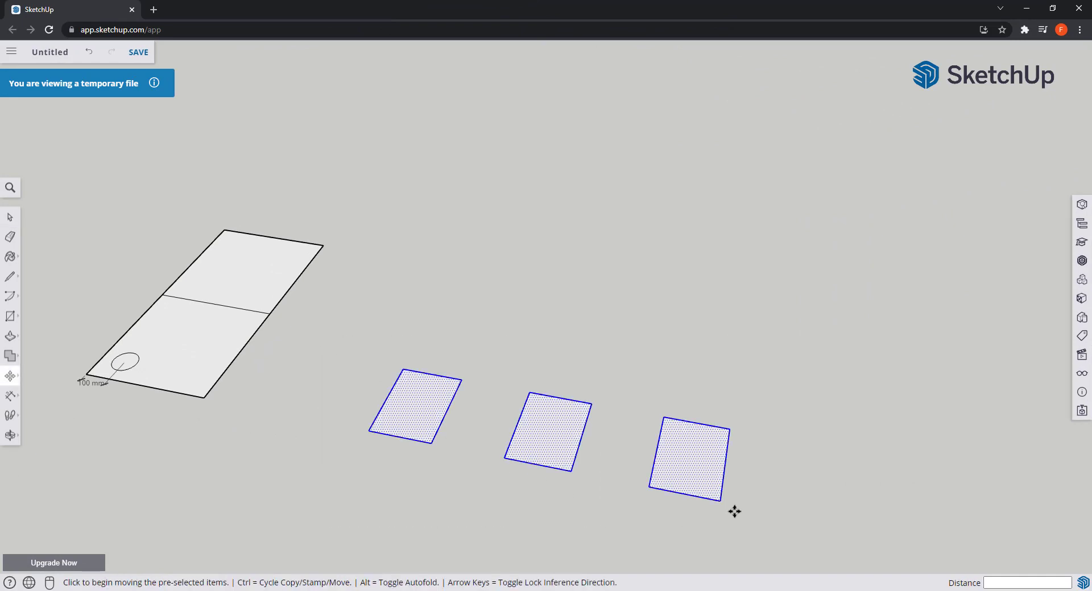
pyautogui.click(719, 501)
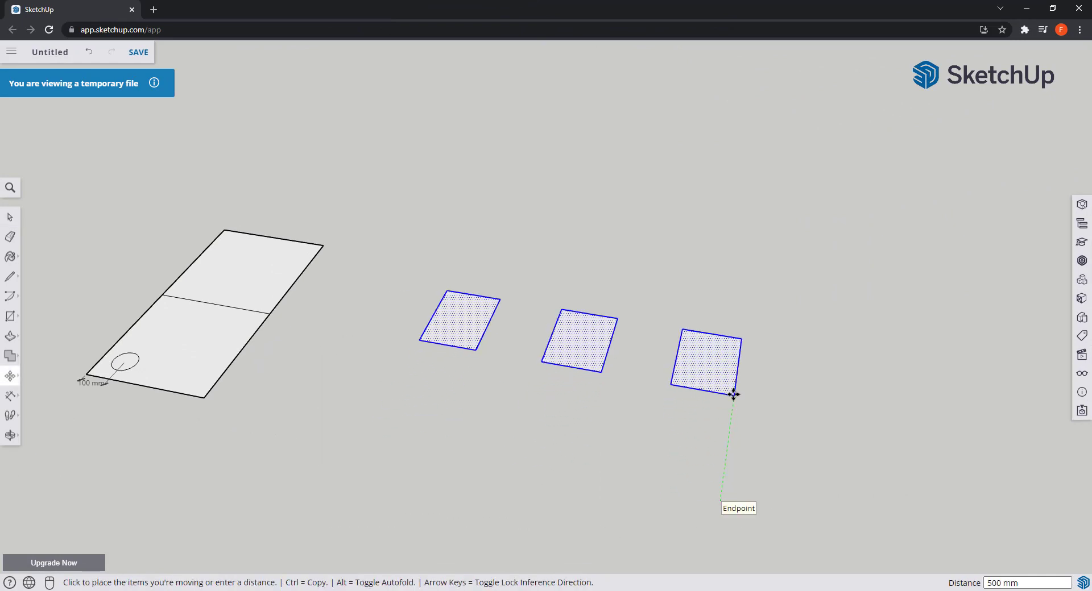
pyautogui.press('ctrl')
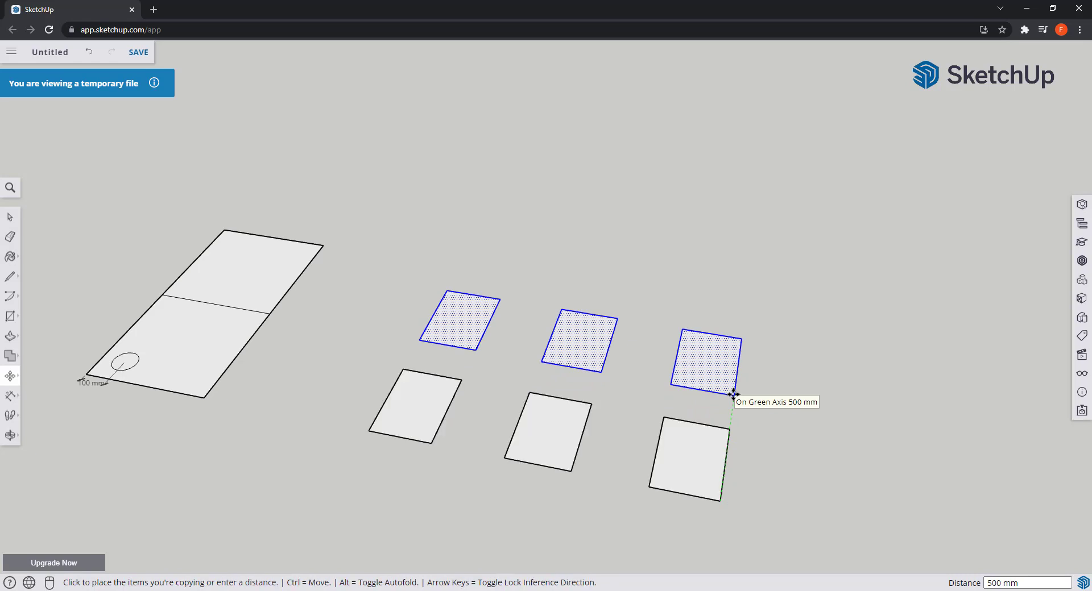
pyautogui.write('5')
pyautogui.press('Return')
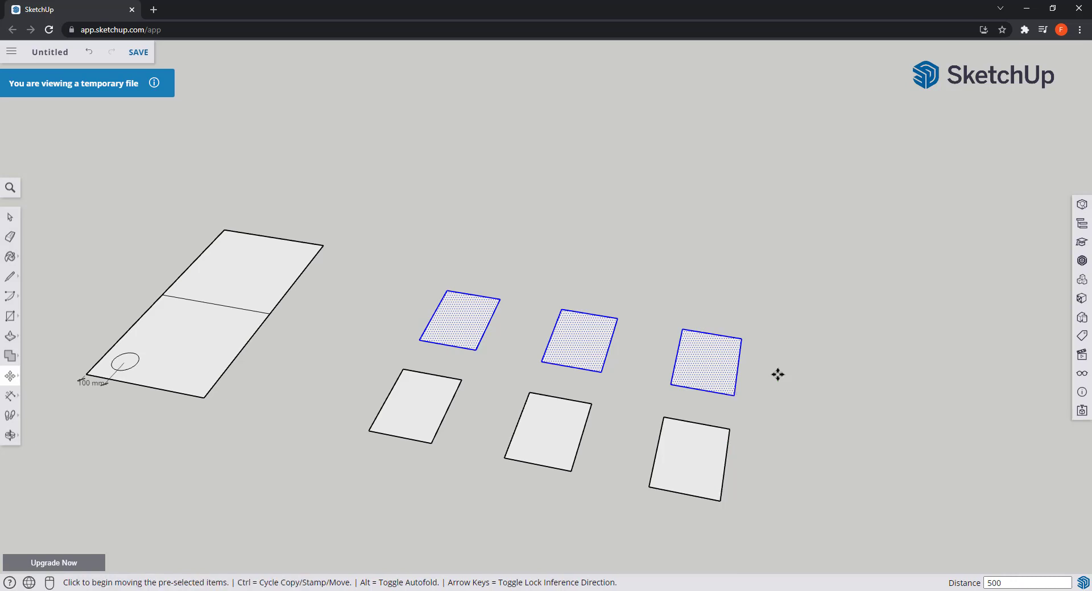
pyautogui.write('4x')
pyautogui.press('Return')
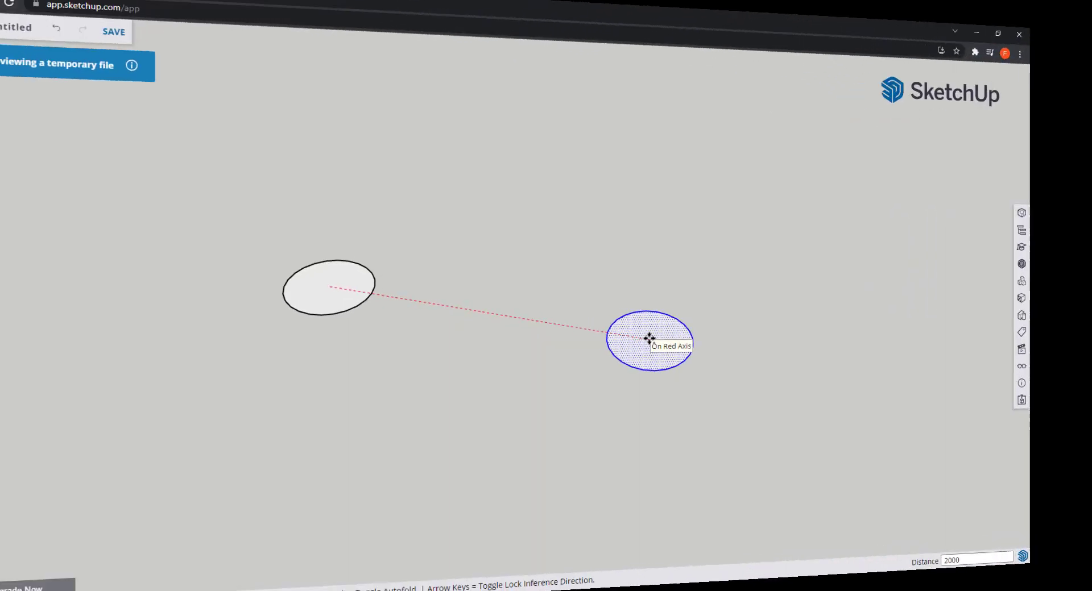
# - Place the circle's copy 2000 mm away along the red axis and divide the distance into equally spaced copies with /4
pyautogui.press('Return')
pyautogui.scroll(-2, 660, 351)
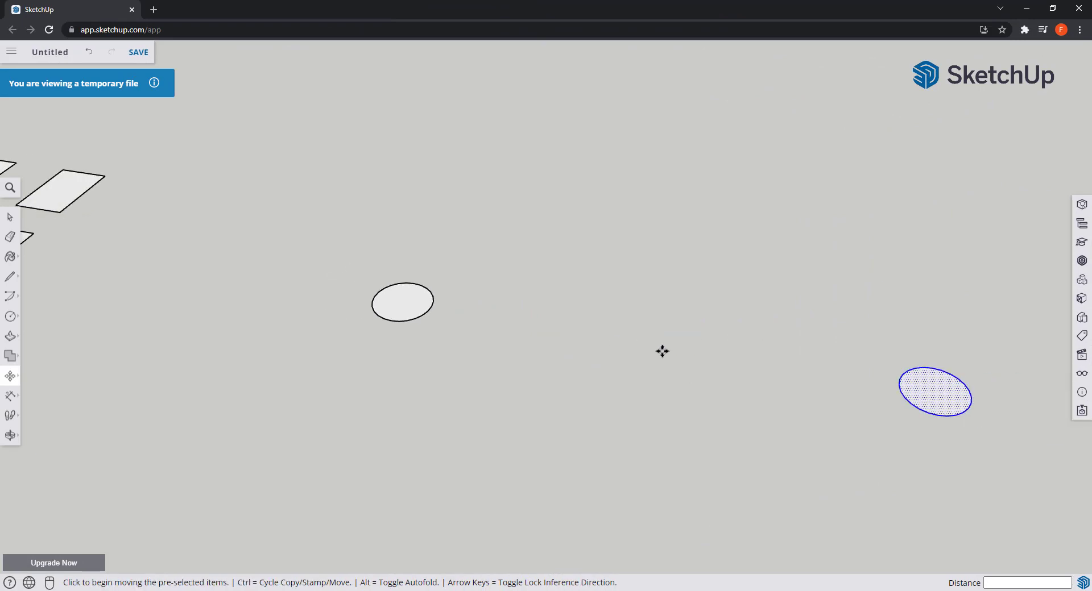
pyautogui.scroll(2, 800, 370)
pyautogui.press('o')
pyautogui.moveTo(811, 373); pyautogui.dragTo(807, 371)
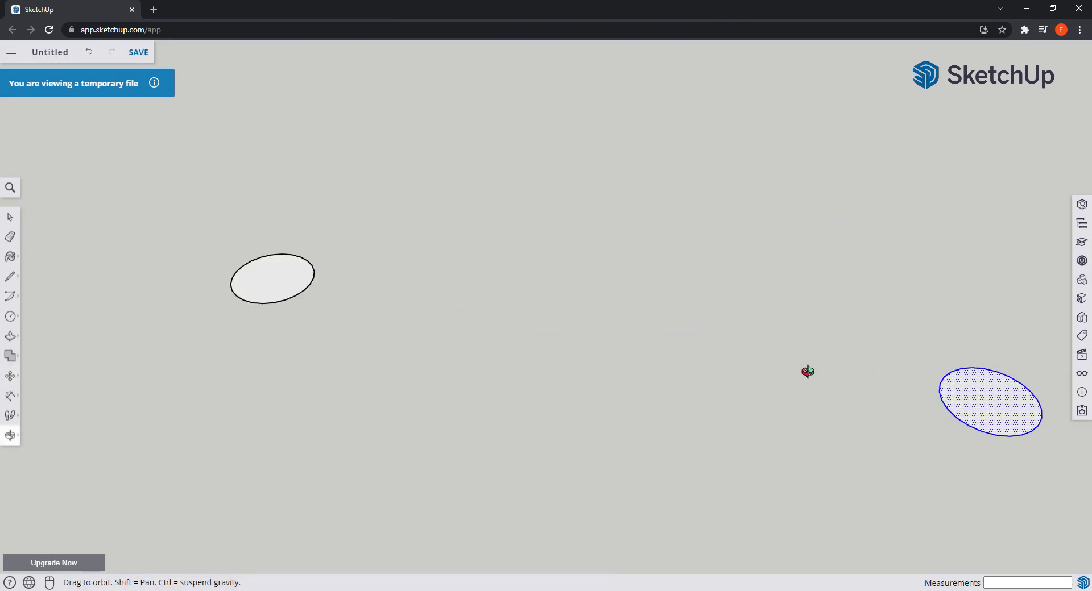
pyautogui.press('m')
pyautogui.keyDown('shift'); pyautogui.moveTo(807, 372); pyautogui.dragTo(739, 364, button='middle'); pyautogui.keyUp('shift')
pyautogui.write('/')
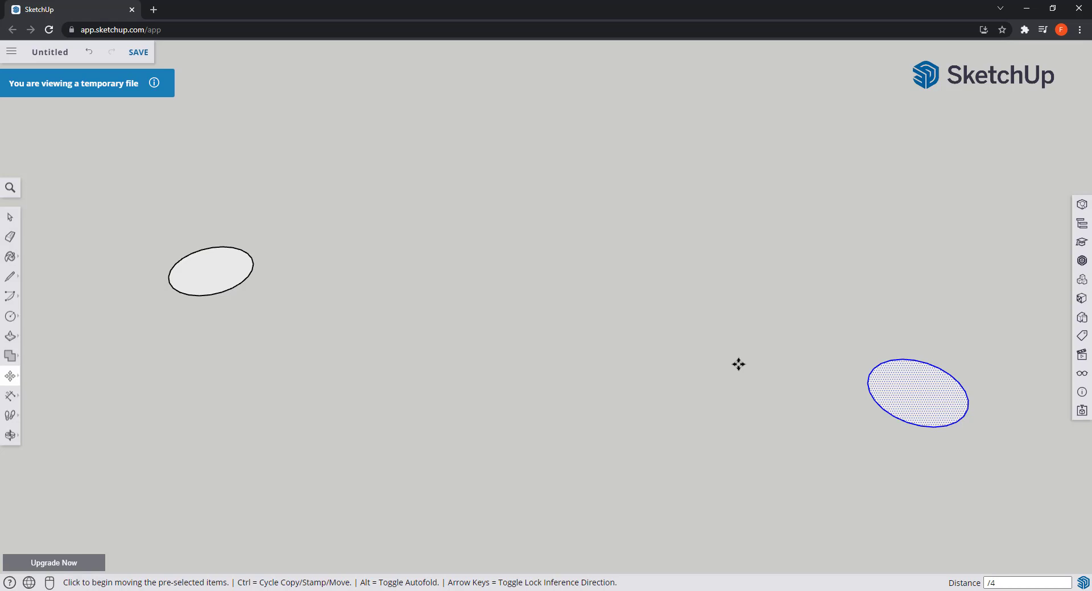
pyautogui.write('4')
pyautogui.press('Return')
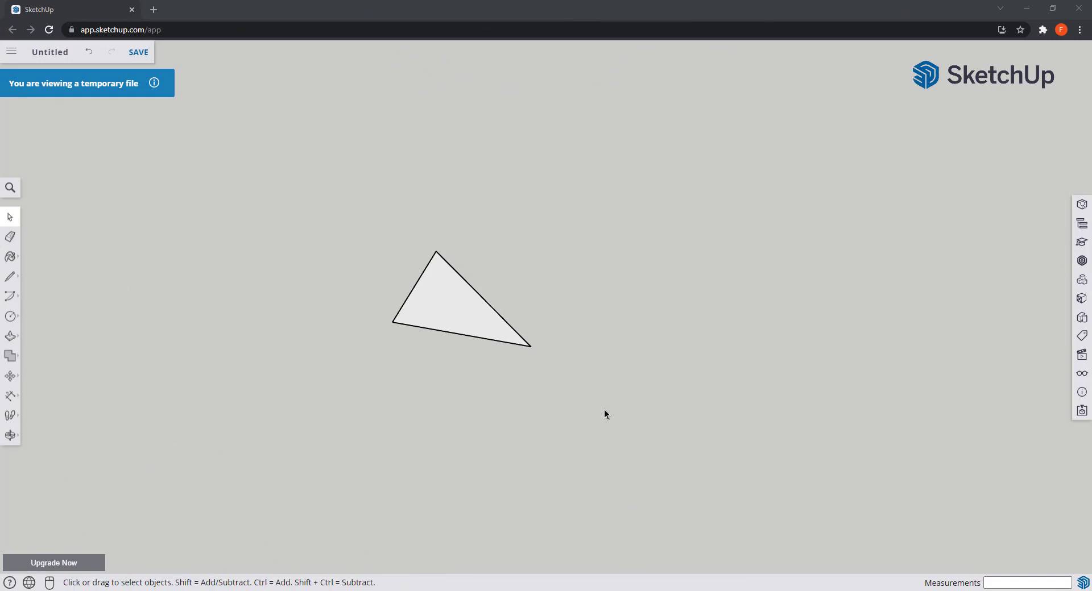
# - Rotate the whole triangle about 48.7 degrees around its right-angle corner, starting from the red axis, and undo the rotation
pyautogui.moveTo(604, 410); pyautogui.dragTo(562, 369)
pyautogui.moveTo(340, 234); pyautogui.dragTo(324, 251)
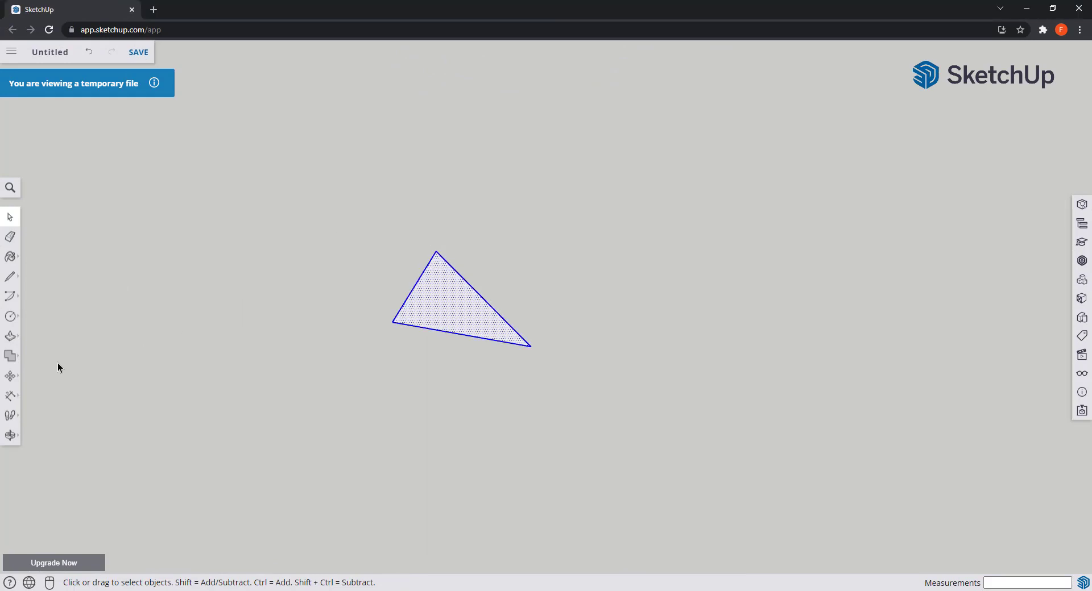
pyautogui.click(10, 376)
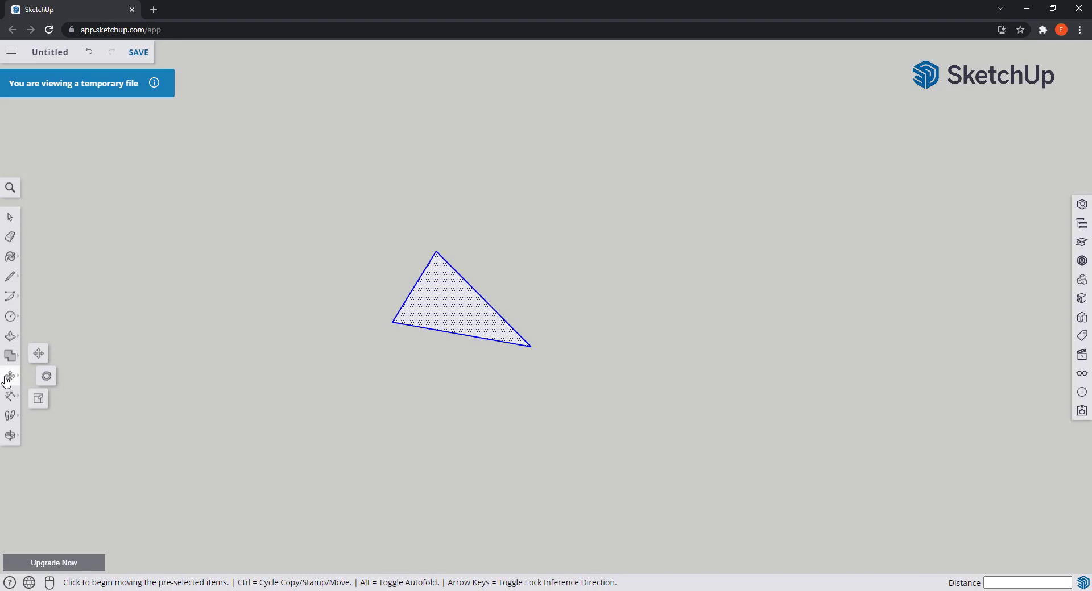
pyautogui.click(47, 377)
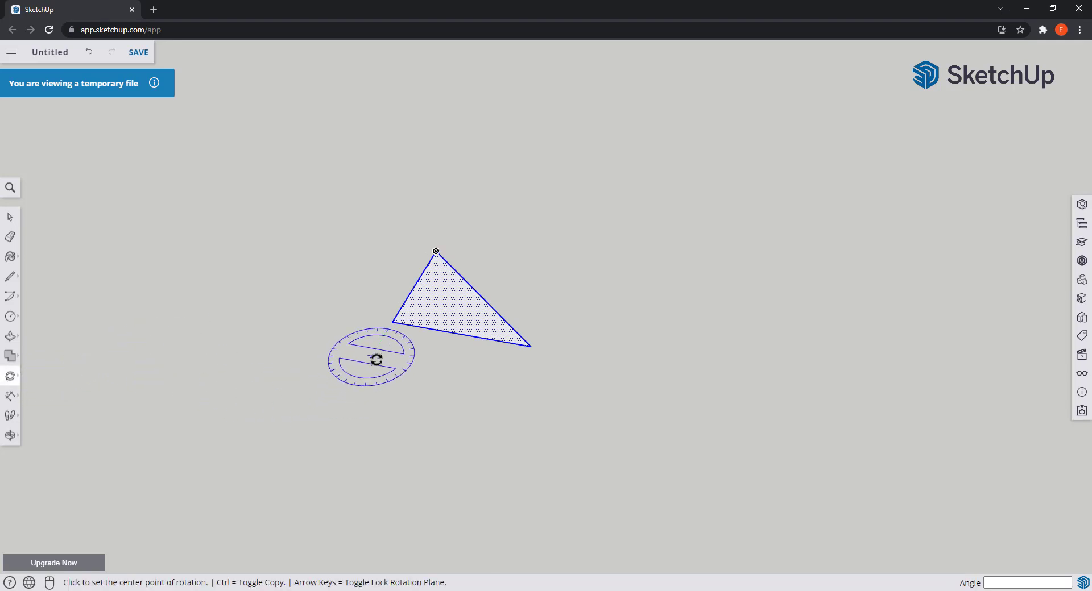
pyautogui.click(392, 322)
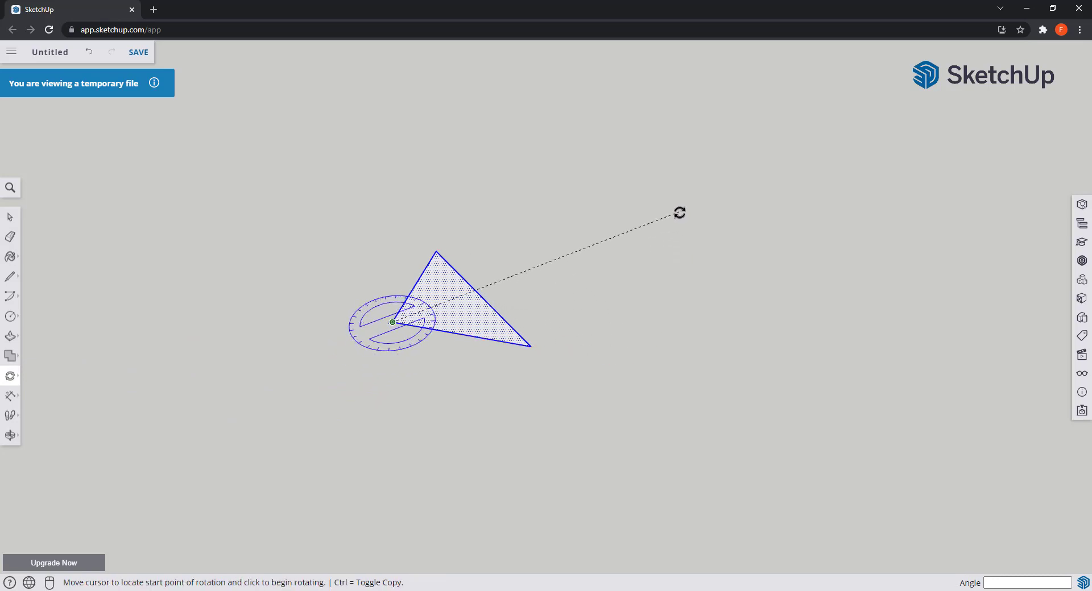
pyautogui.click(722, 375)
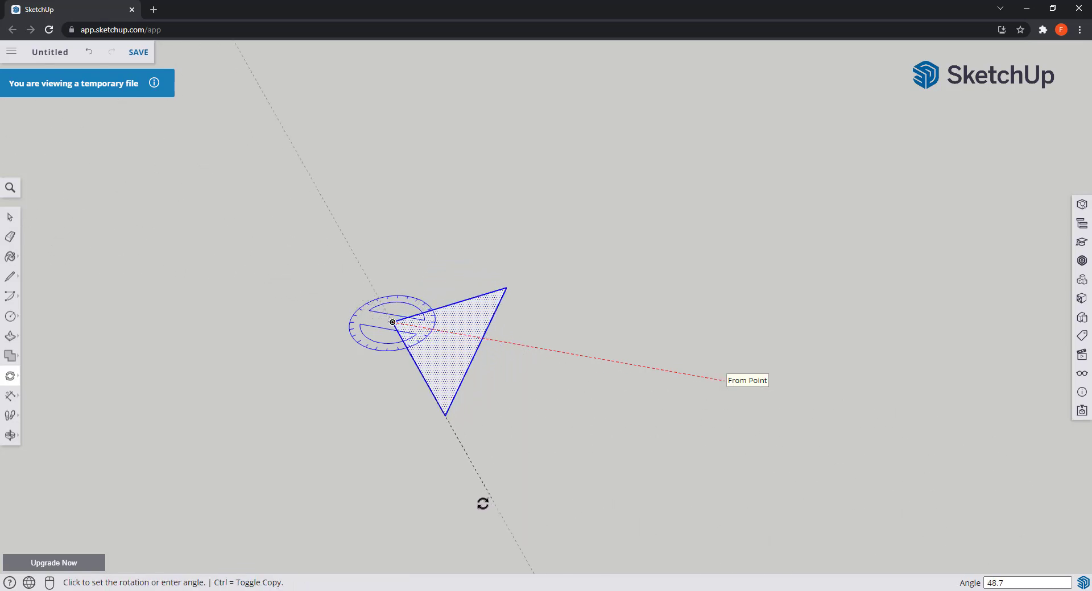
pyautogui.click(483, 502)
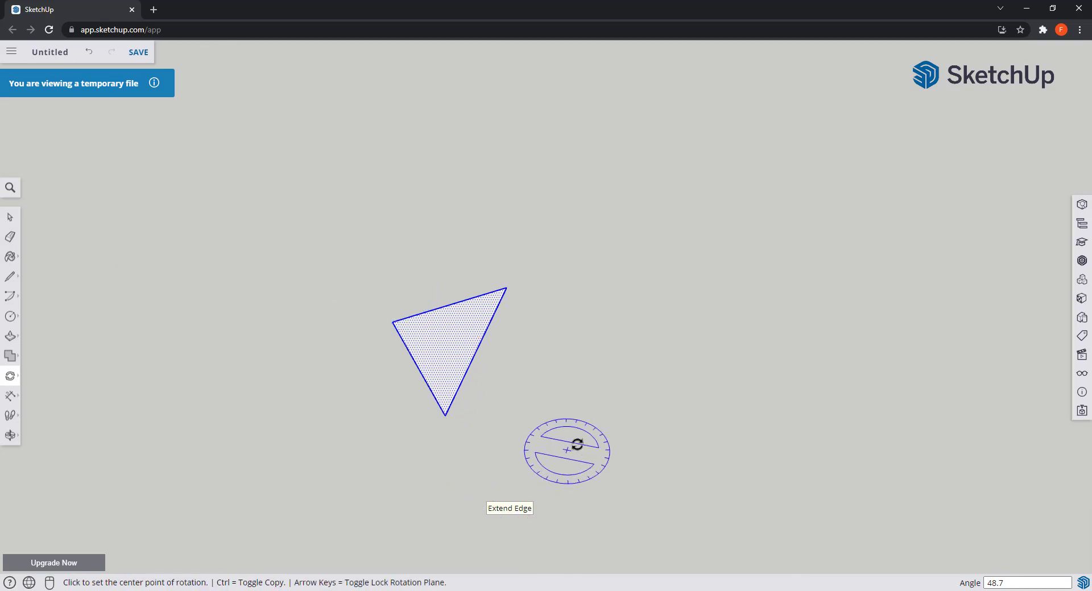
pyautogui.hotkey('ctrl', 'z')
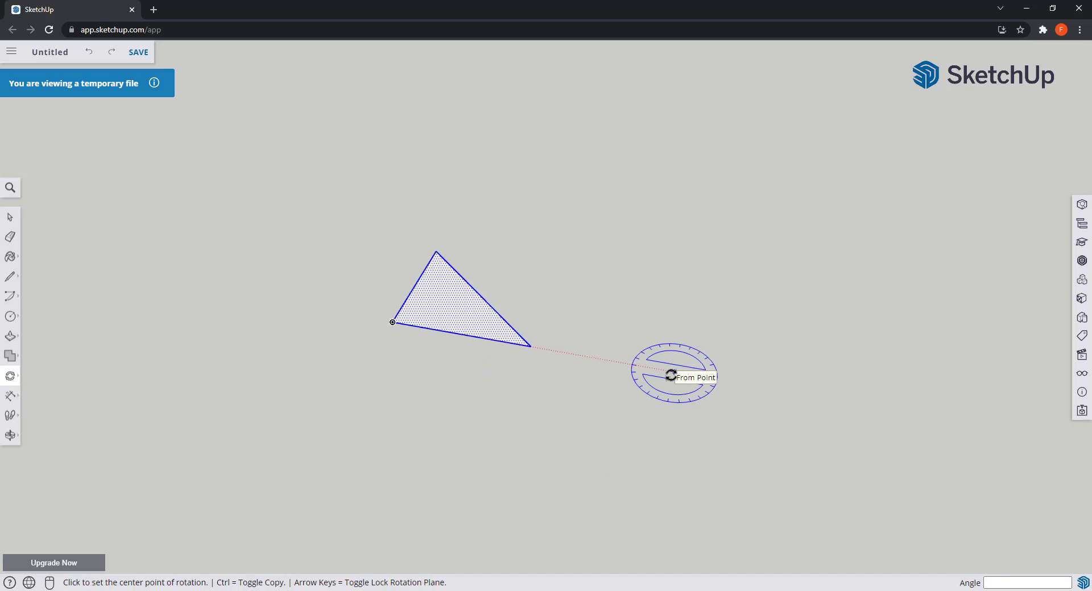
# - Rotate the triangle 90 degrees around its right-angle corner, from the green axis to the red axis
pyautogui.click(393, 322)
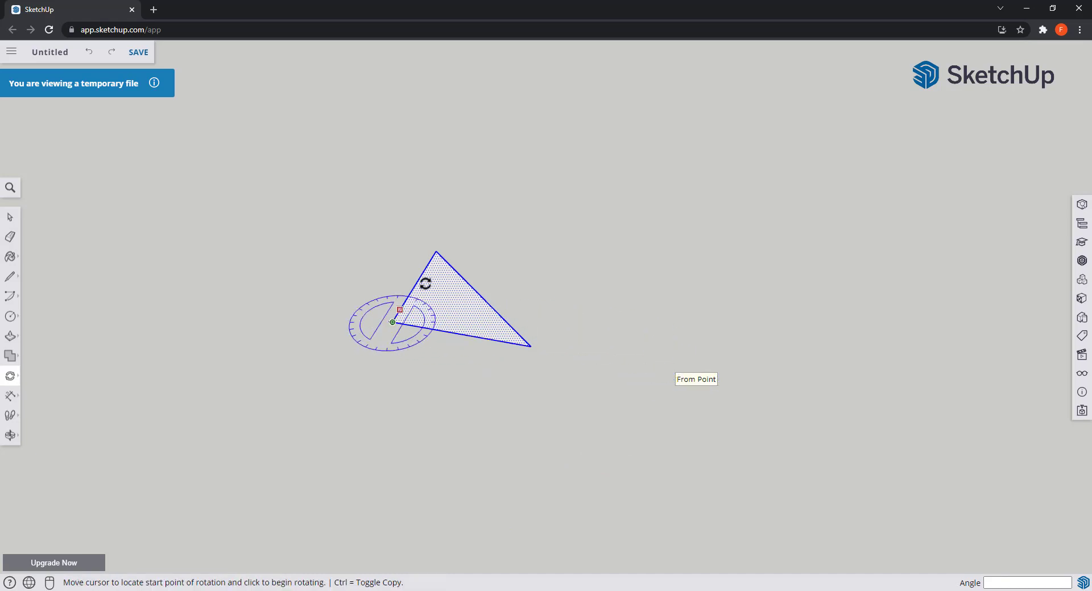
pyautogui.click(477, 175)
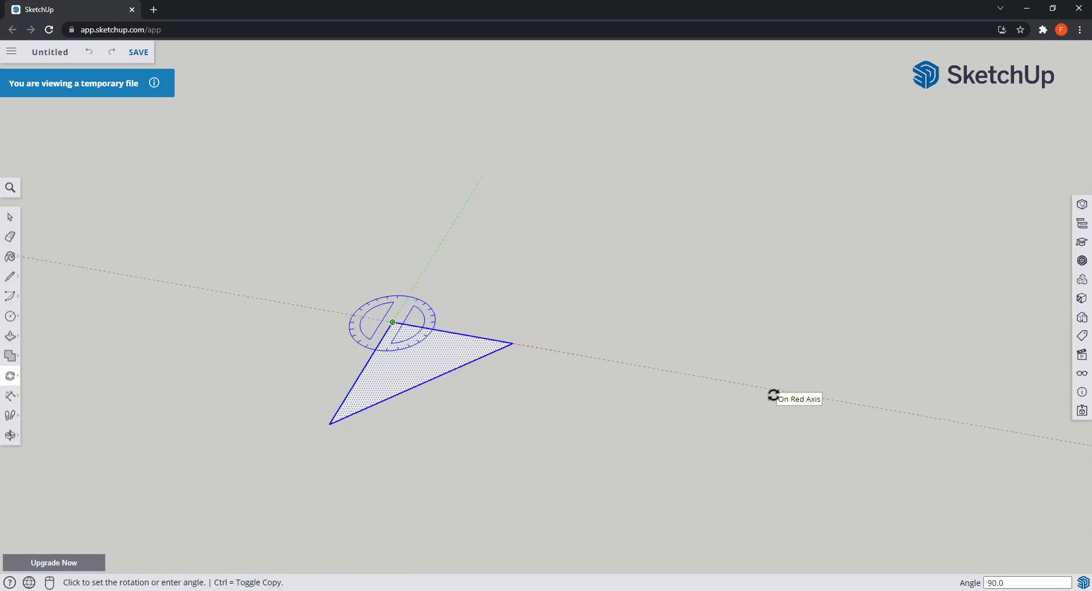
pyautogui.click(773, 395)
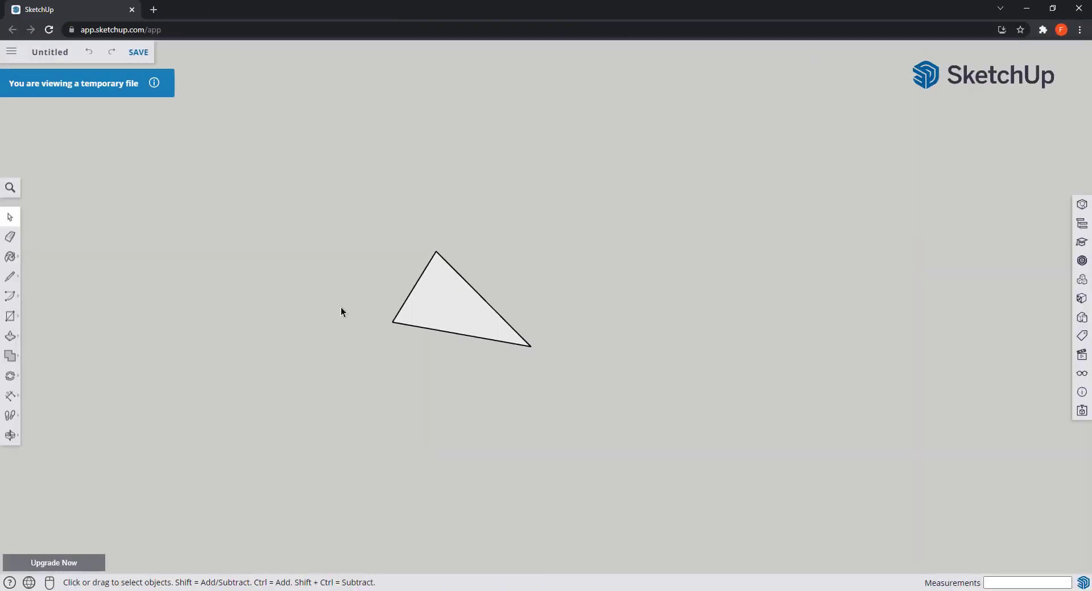
# - Draw an upright four-sided face about 521 mm high on the triangle's edge that runs along the green axis, using the Line tool
pyautogui.press('l')
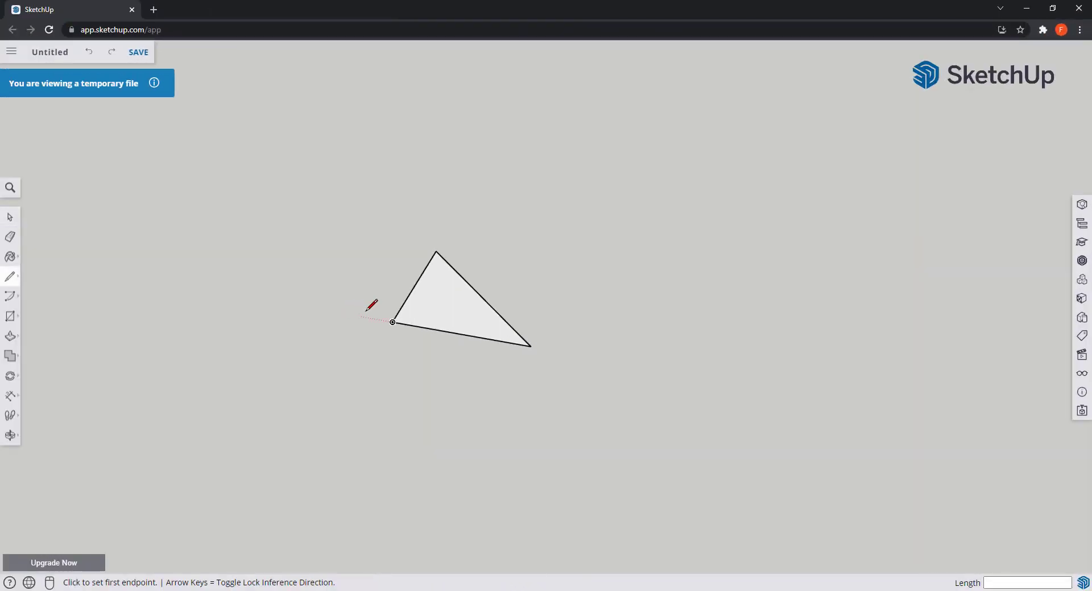
pyautogui.click(393, 322)
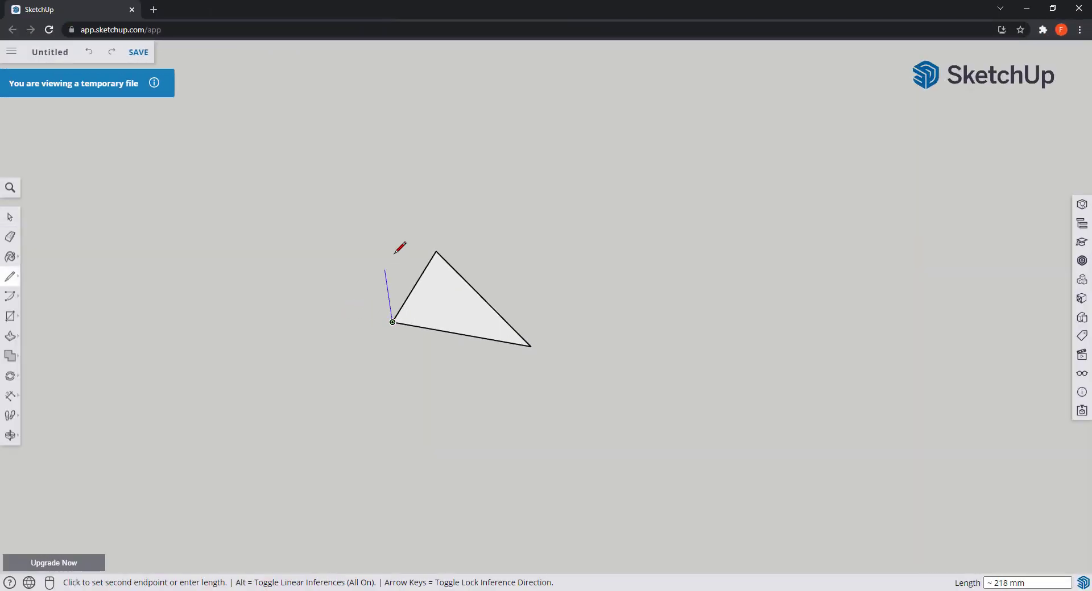
pyautogui.click(385, 186)
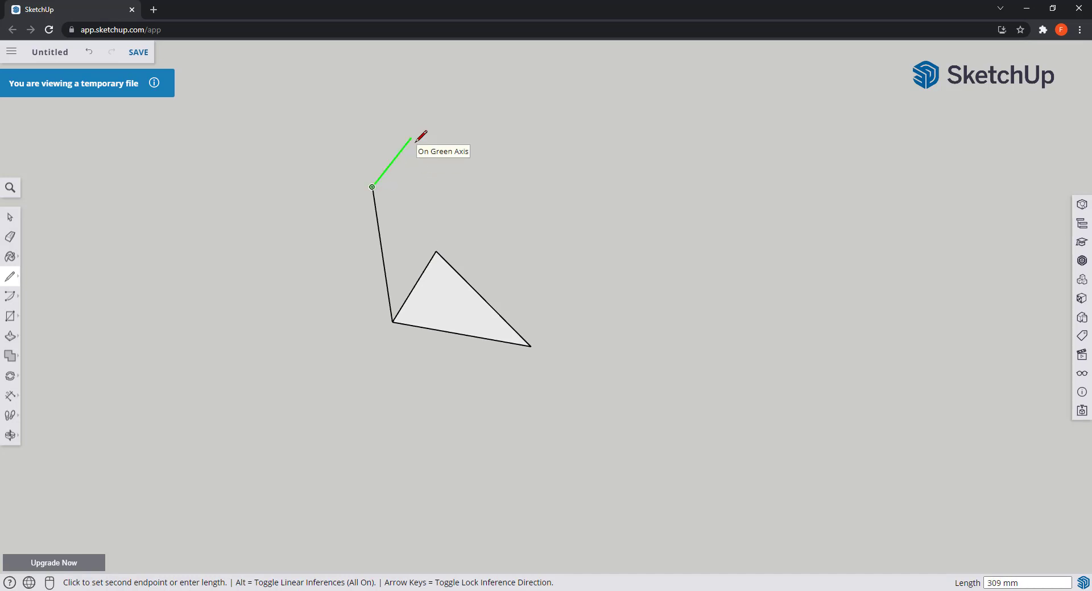
pyautogui.press('Left')
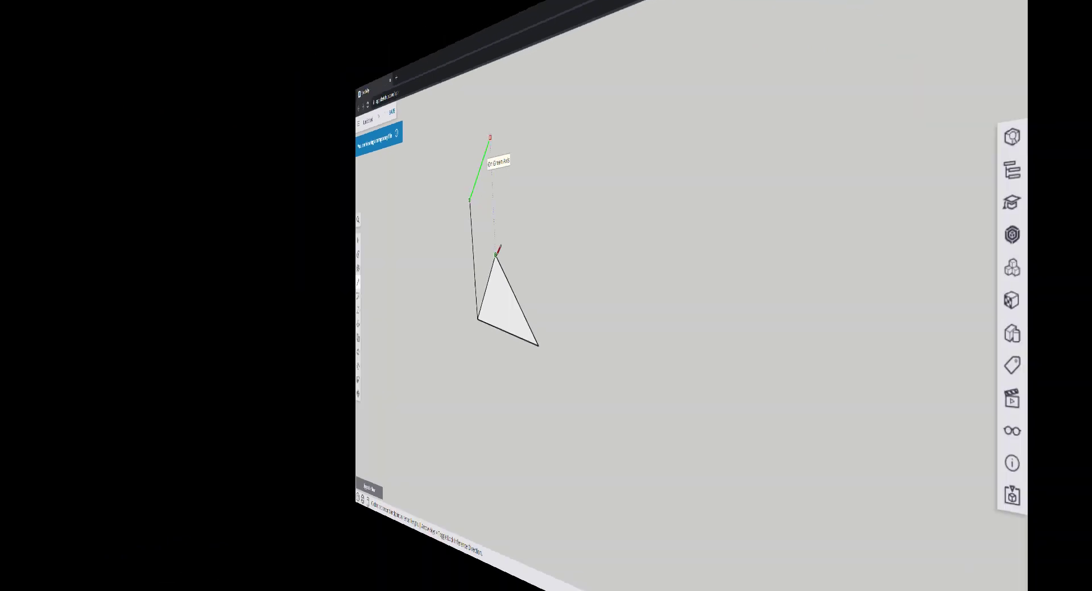
pyautogui.click(435, 250)
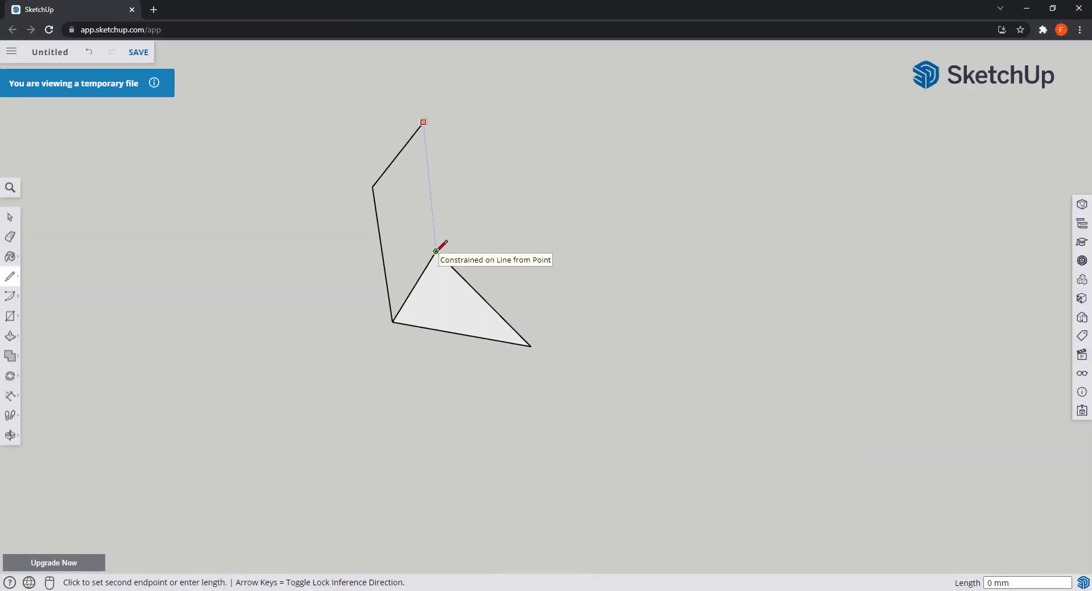
pyautogui.click(436, 251)
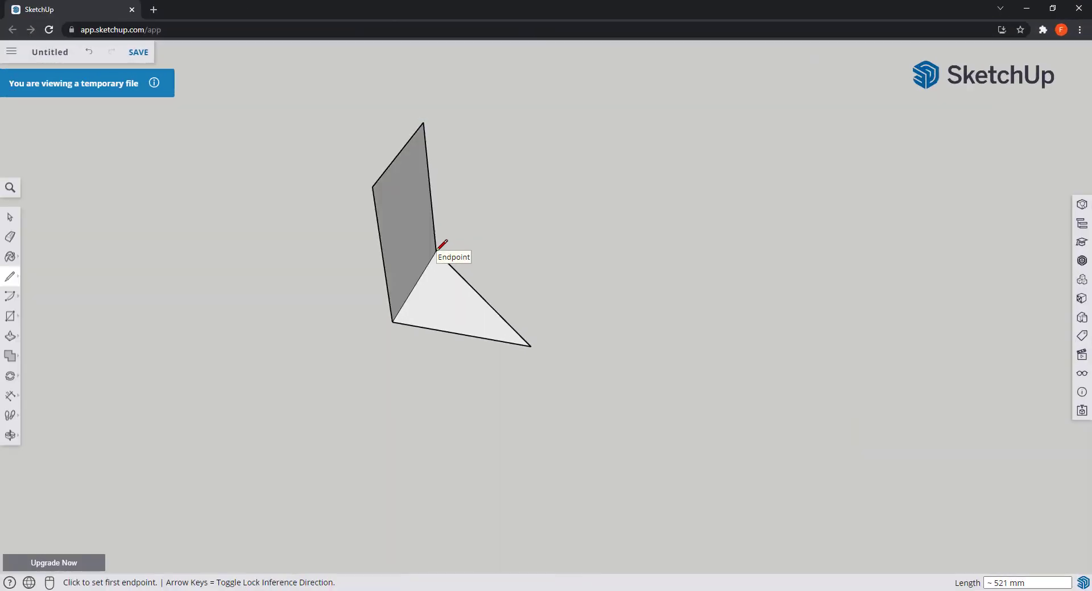
pyautogui.press('space')
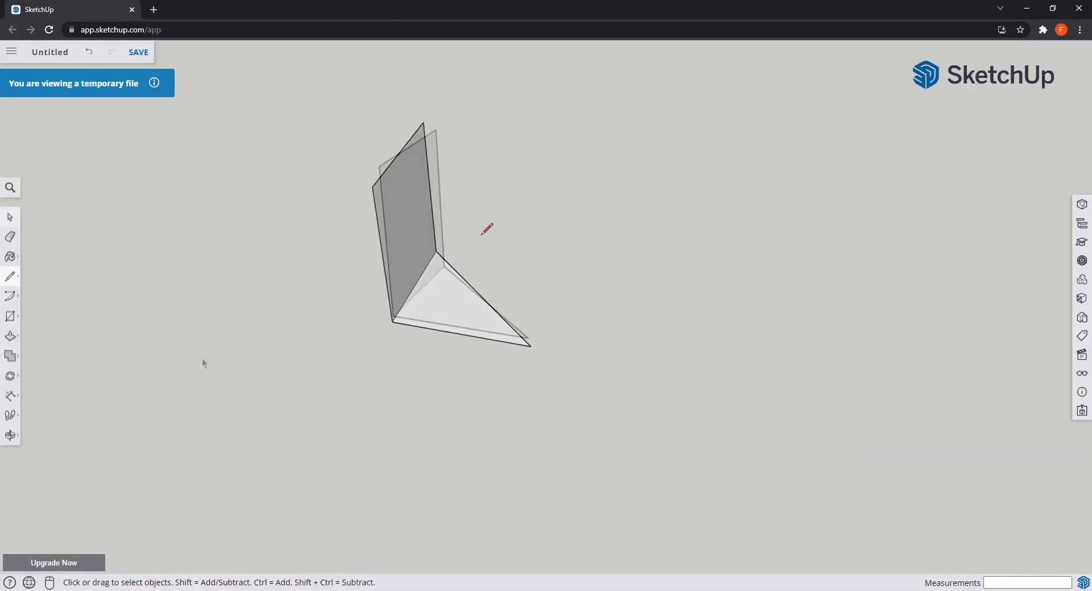
# - Rotate both faces around the midpoint of their shared edge, locked to the green axis and starting from the red axis, until the upright face lies horizontal
pyautogui.click(15, 382)
pyautogui.click(43, 378)
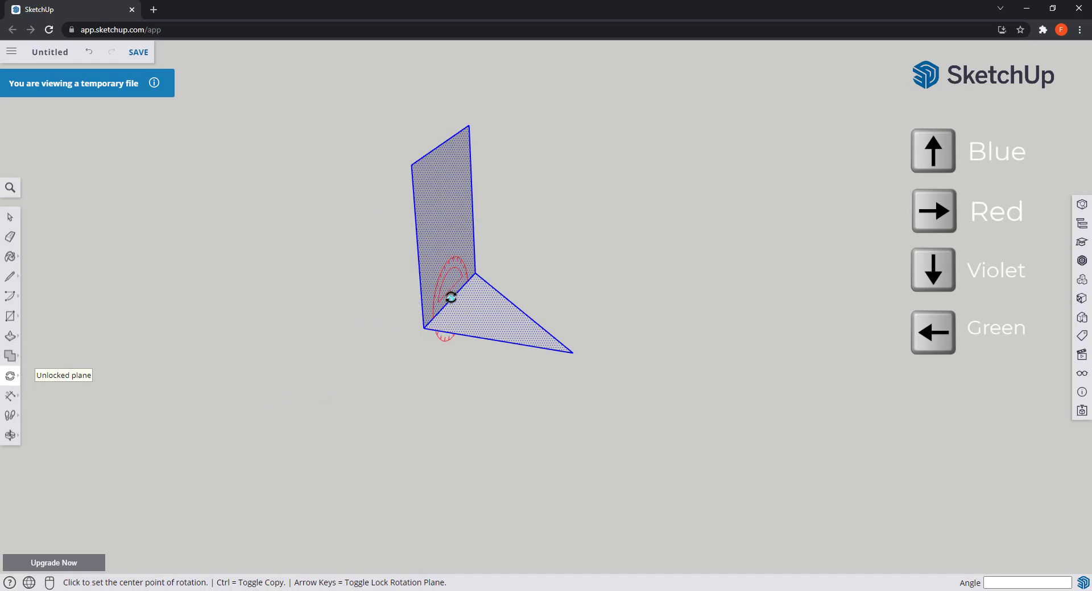
pyautogui.scroll(2, 451, 297)
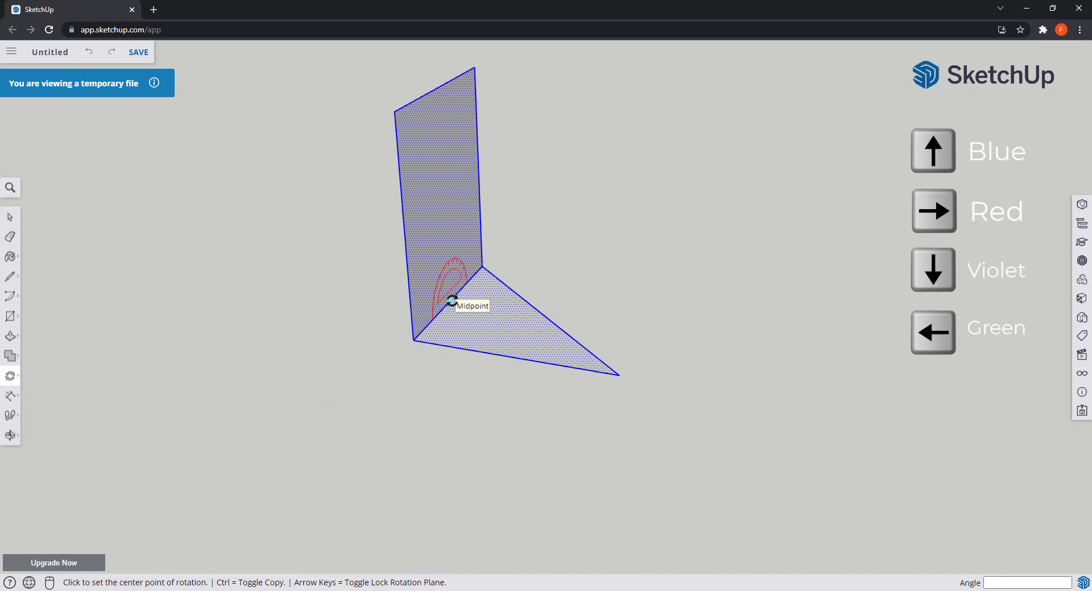
pyautogui.press('Down')
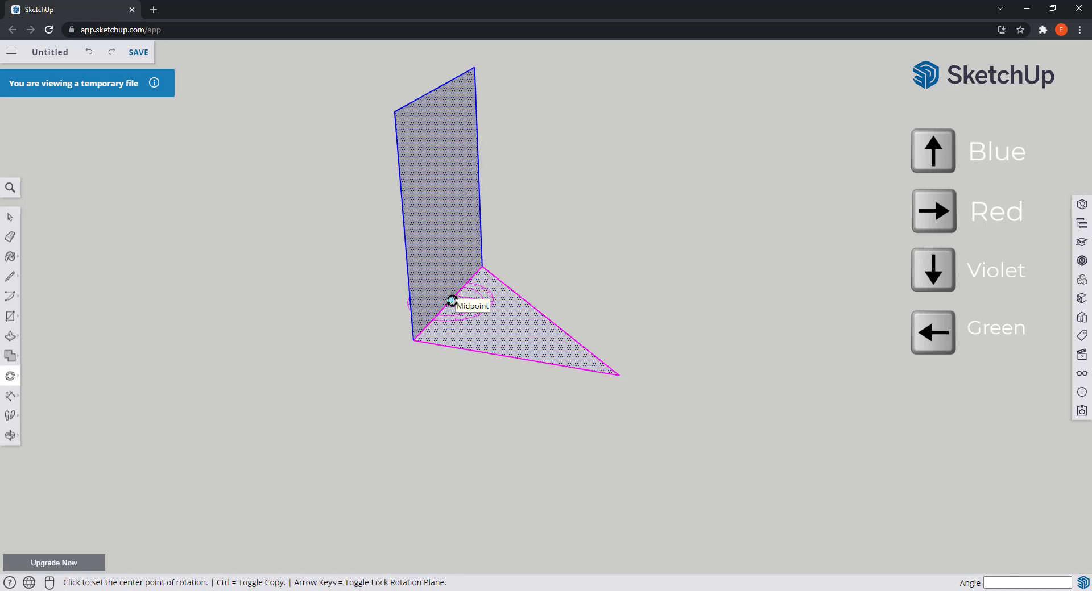
pyautogui.press('Left')
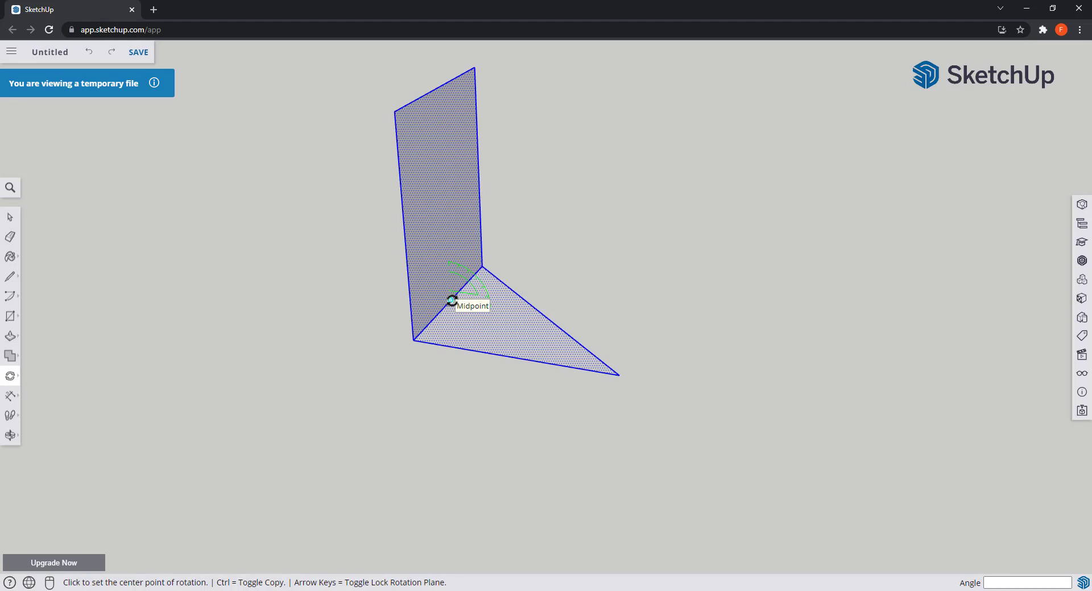
pyautogui.click(451, 300)
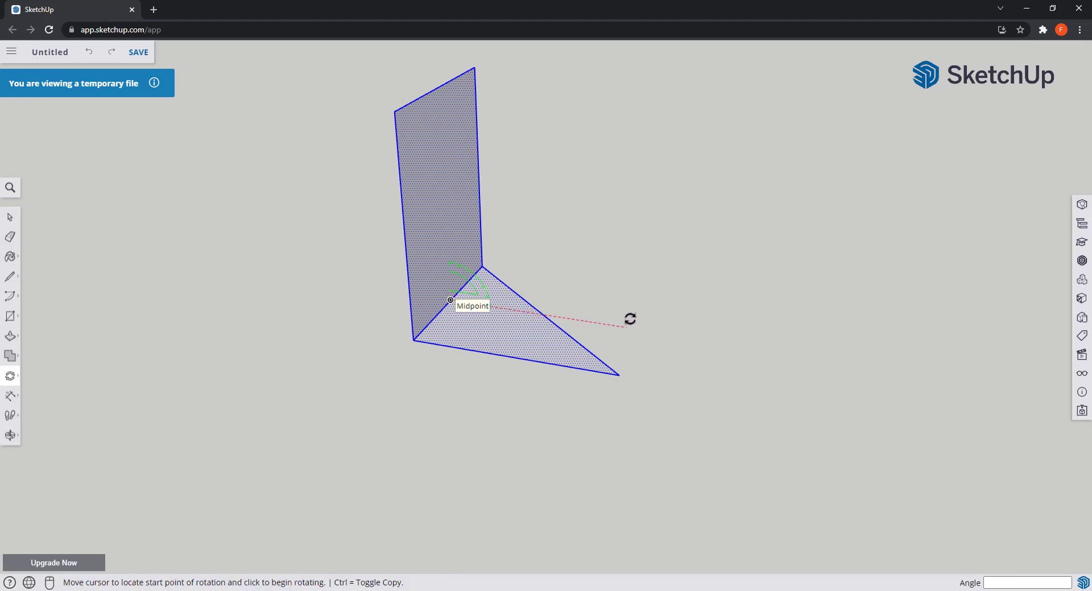
pyautogui.click(724, 340)
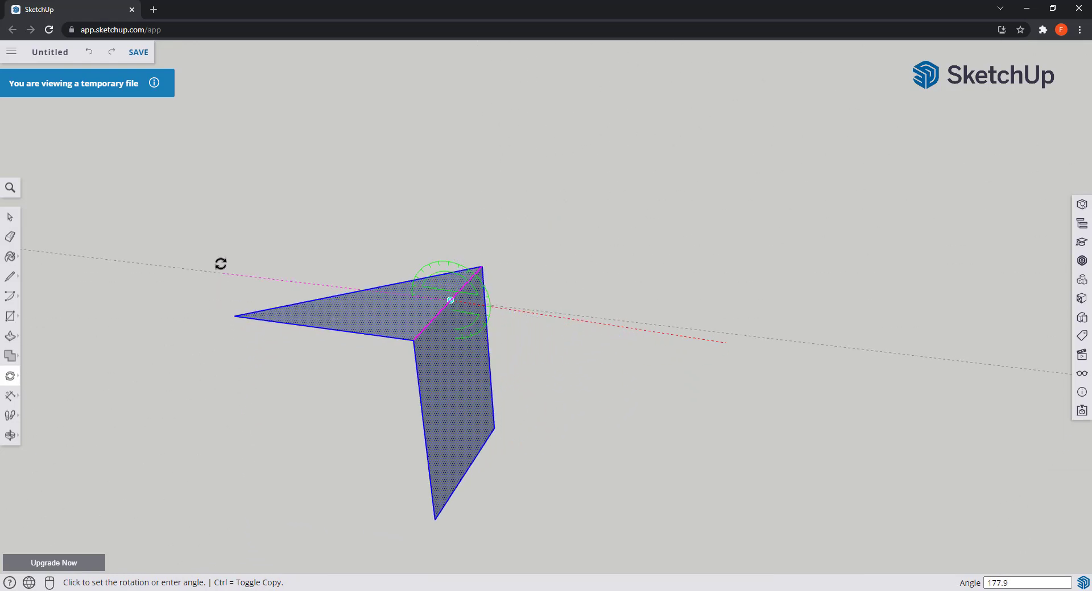
pyautogui.click(340, 492)
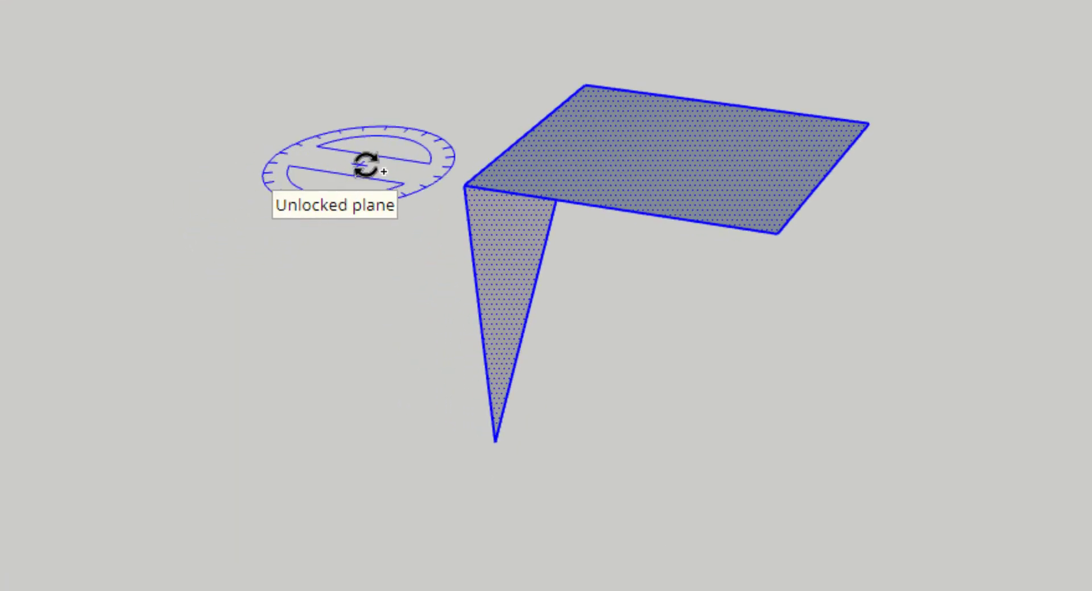
# - Start a rotated copy of both faces around a point away from the shape, aligned with an edge midpoint along the red axis
pyautogui.click(529, 133)
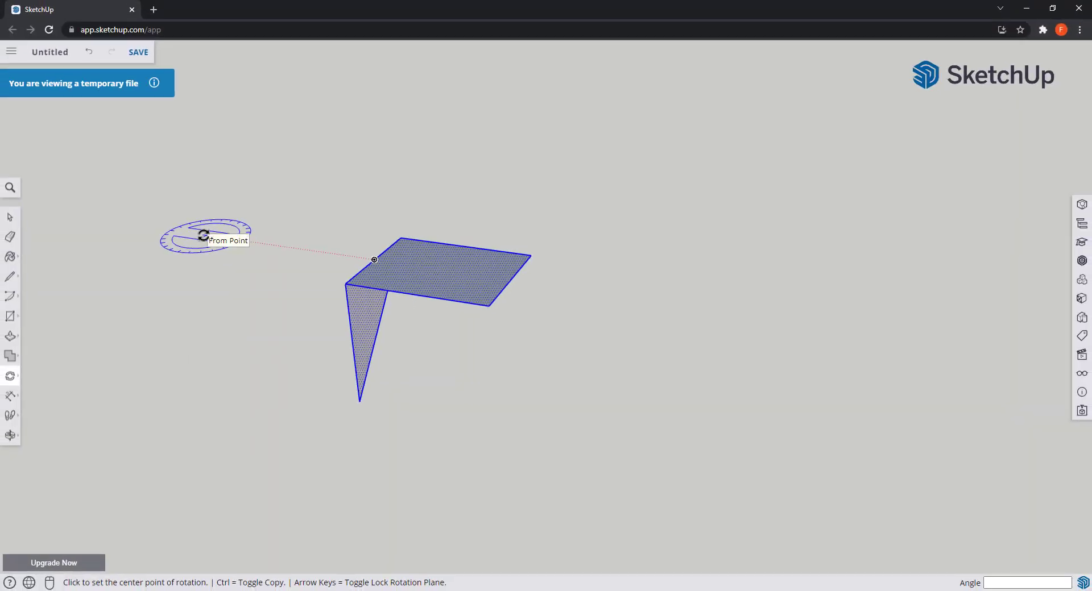
pyautogui.click(204, 234)
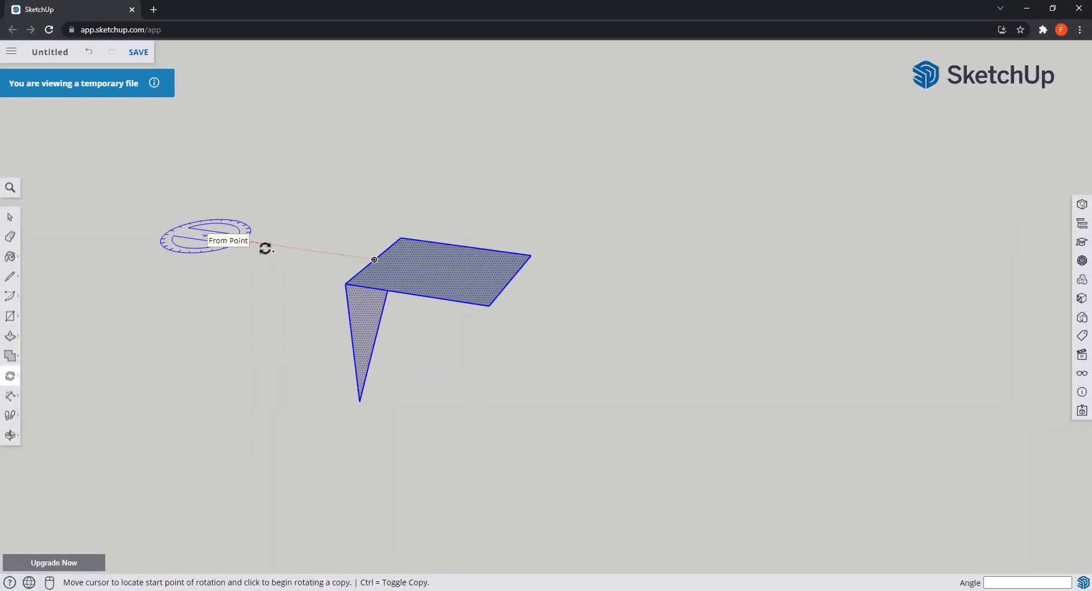
pyautogui.click(294, 250)
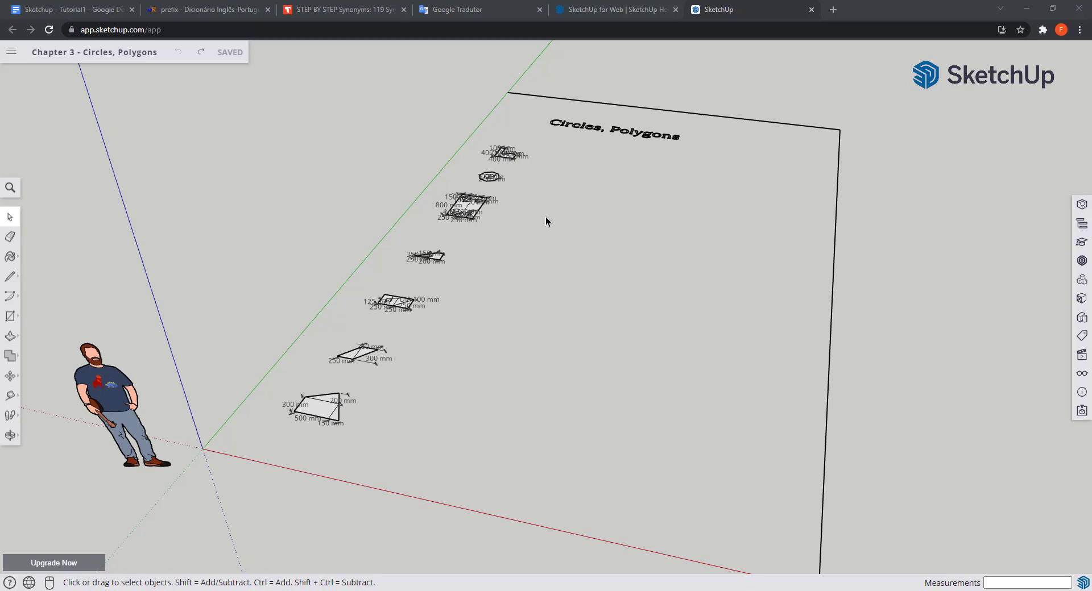
# - Copy the dimensioned L-shaped figure with the arc, including its dimensions, about 760 mm along the red axis from its lower-left corner
pyautogui.scroll(10, 524, 158)
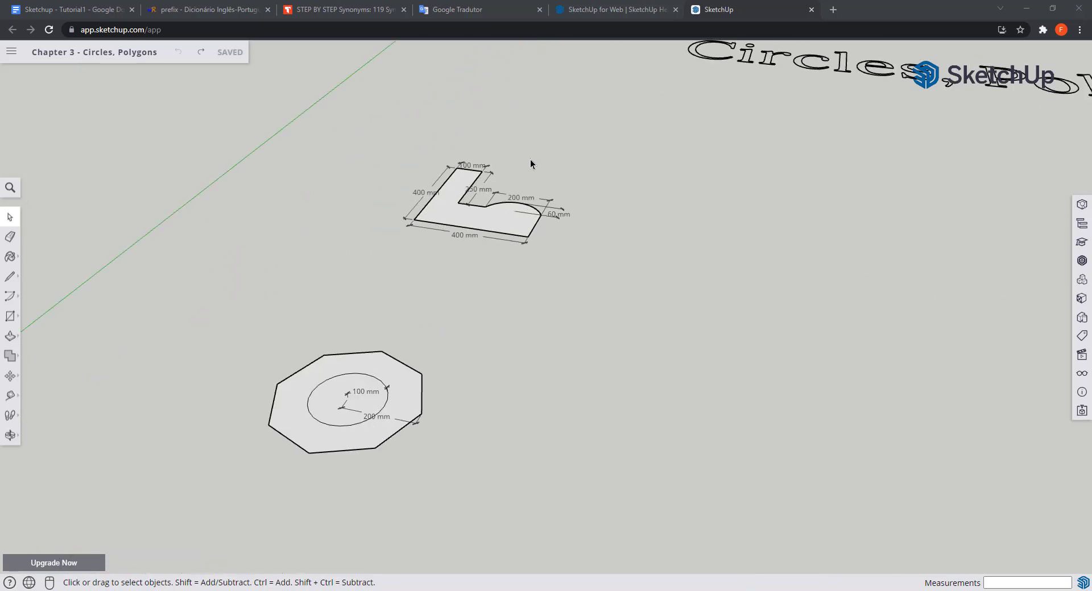
pyautogui.moveTo(699, 442); pyautogui.dragTo(173, 127)
pyautogui.click(13, 376)
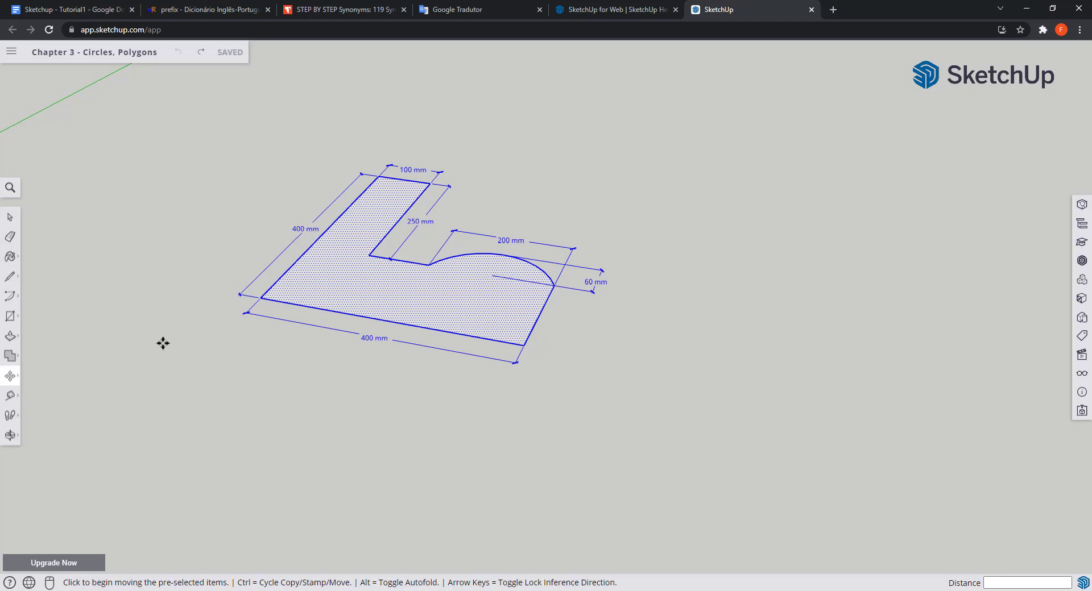
pyautogui.press('ctrl')
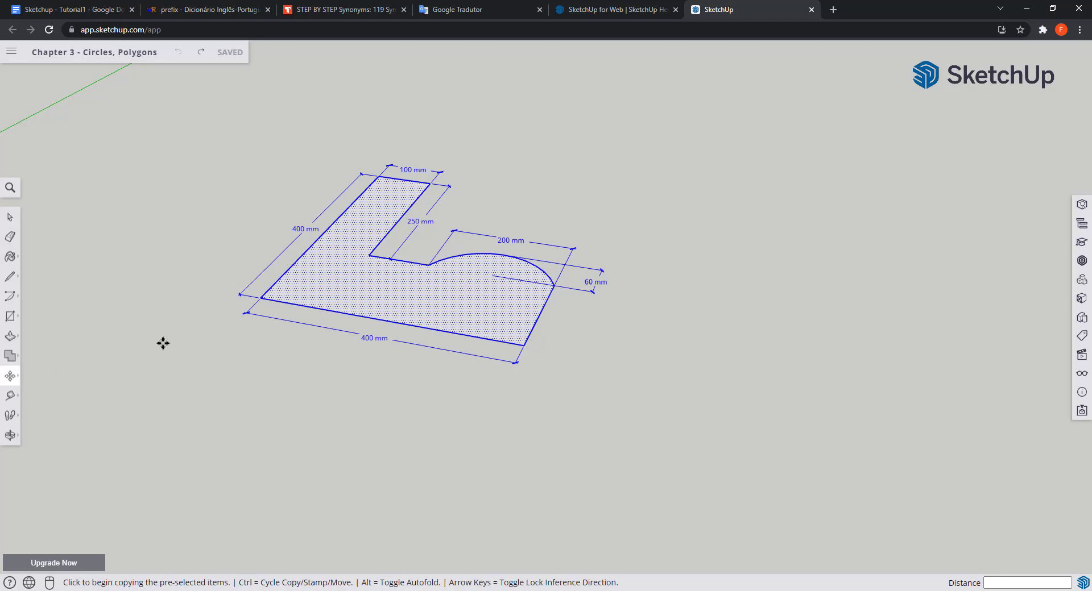
pyautogui.click(262, 298)
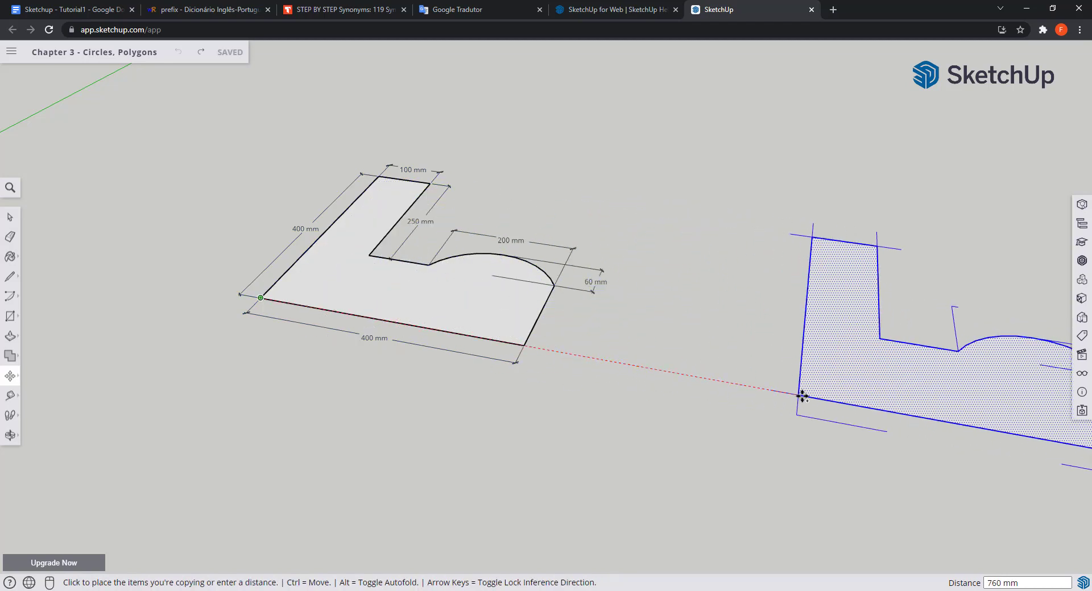
pyautogui.click(802, 394)
pyautogui.scroll(-3, 543, 340)
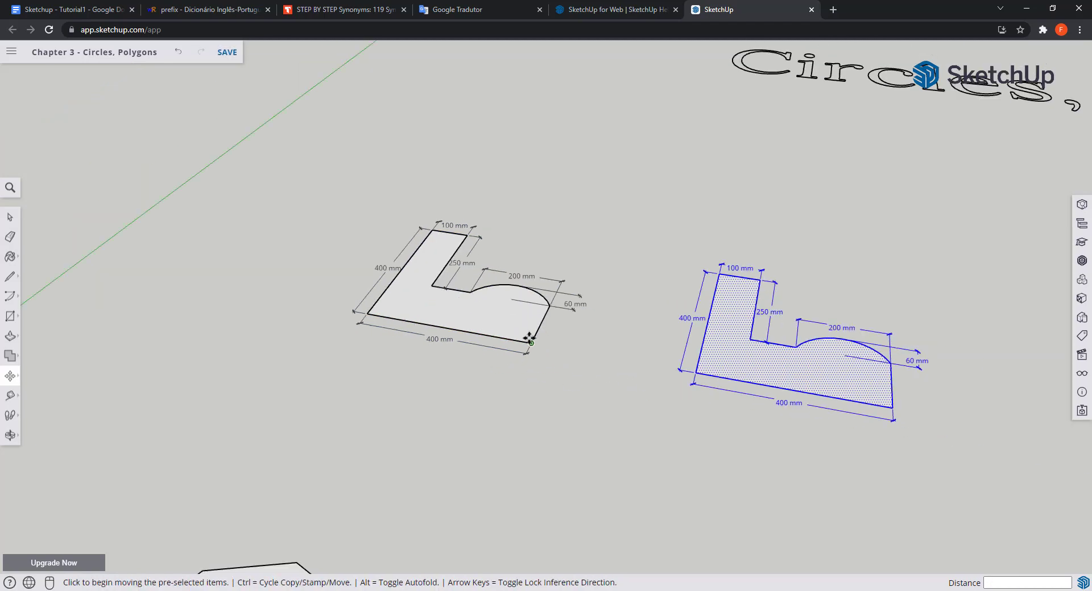
pyautogui.scroll(1, 618, 305)
pyautogui.scroll(2, 874, 325)
pyautogui.scroll(1, 874, 325)
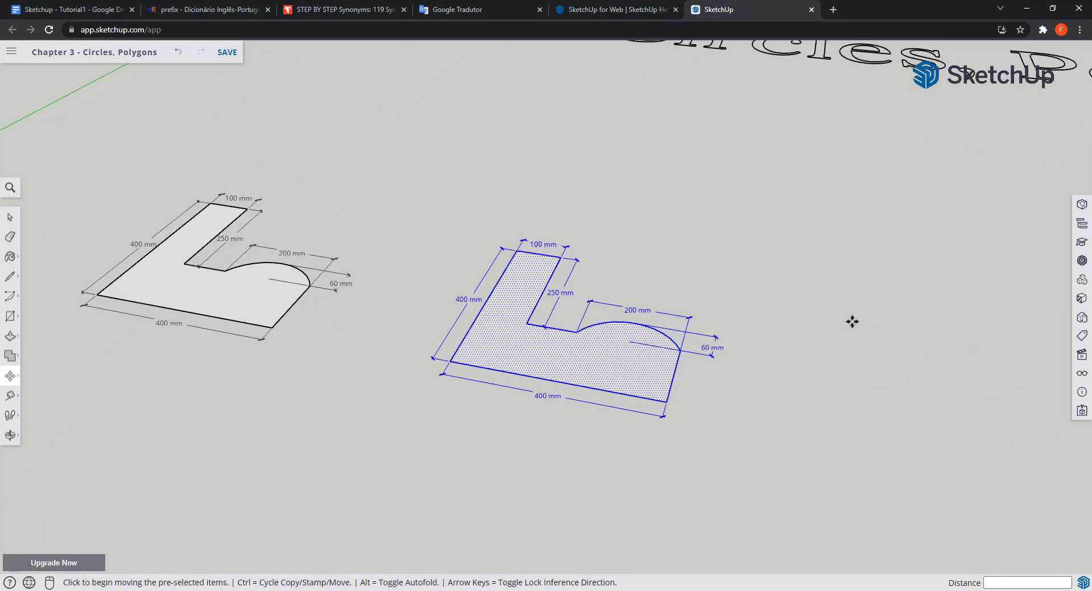
pyautogui.press('space')
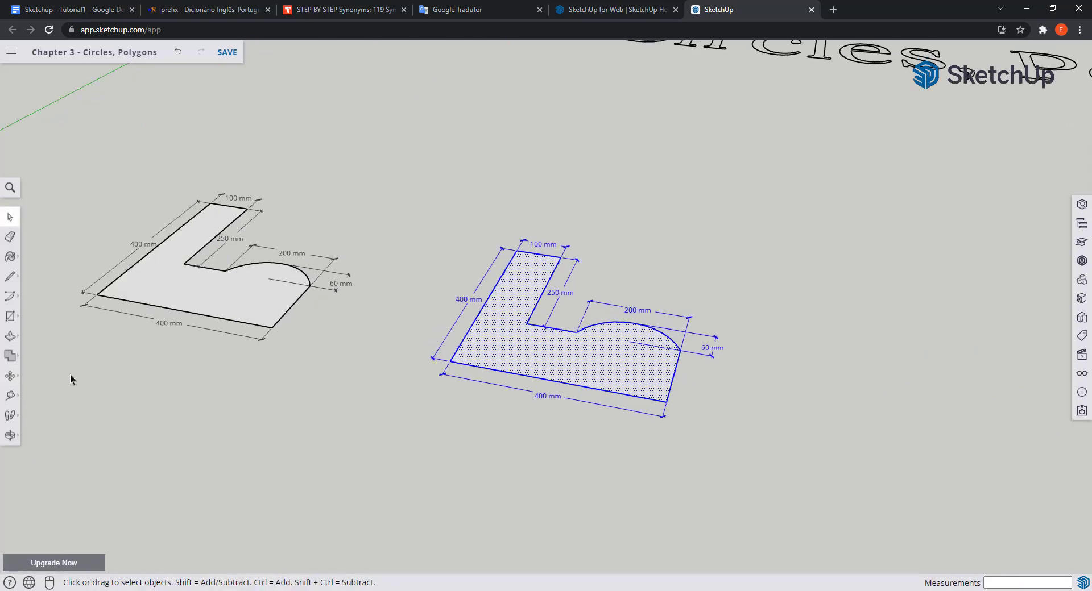
# - Scale the copied L-shaped figure and its dimensions uniformly by a factor of 2 from its far corner grip
pyautogui.click(10, 377)
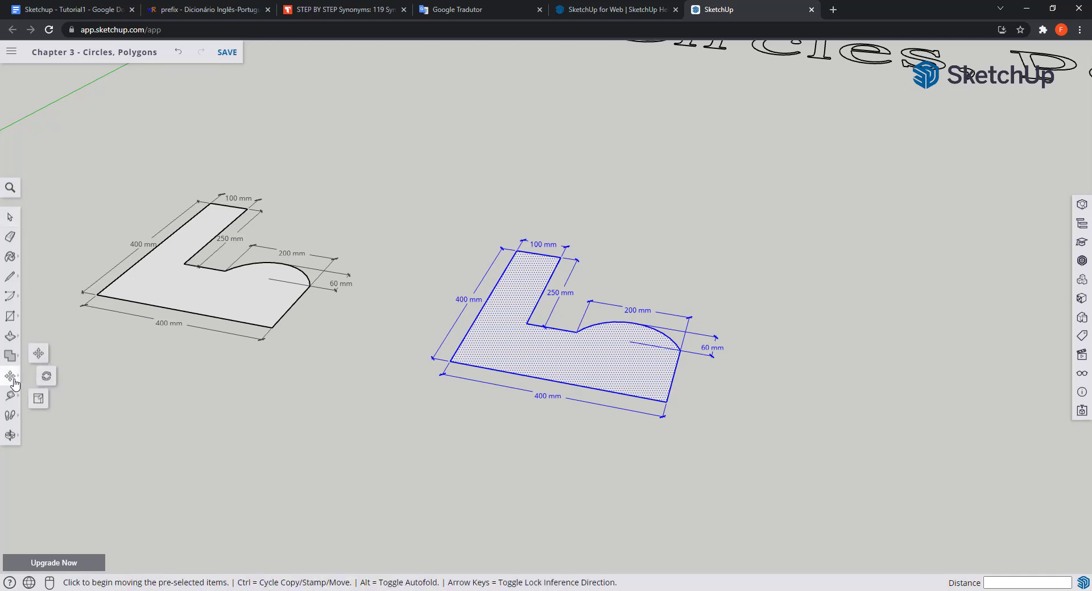
pyautogui.click(39, 400)
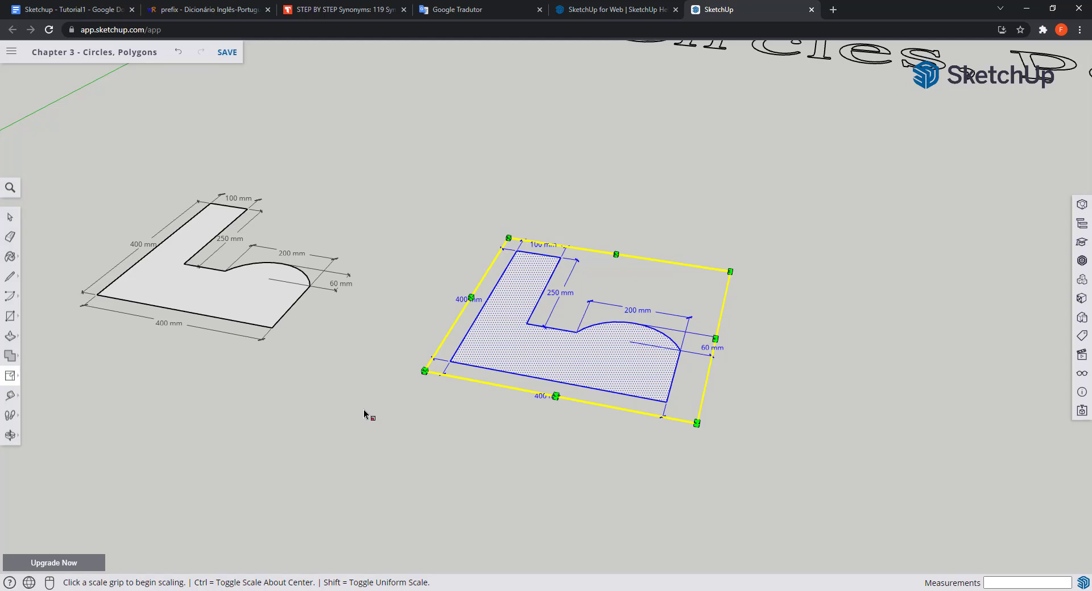
pyautogui.click(730, 268)
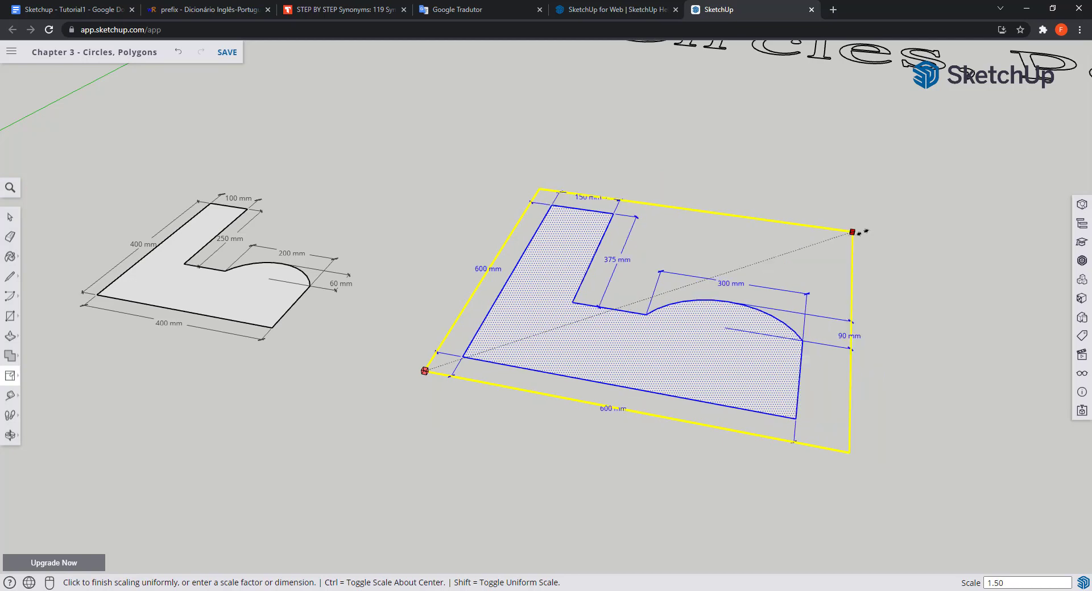
pyautogui.write('2')
pyautogui.press('Return')
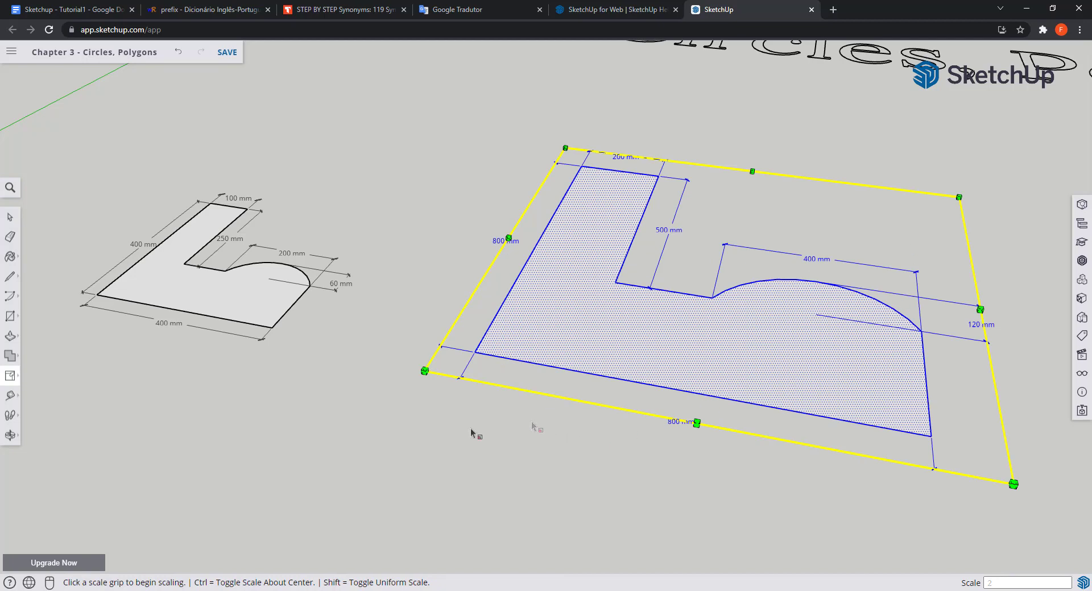
pyautogui.press('space')
pyautogui.moveTo(475, 277); pyautogui.dragTo(479, 274, button='middle')
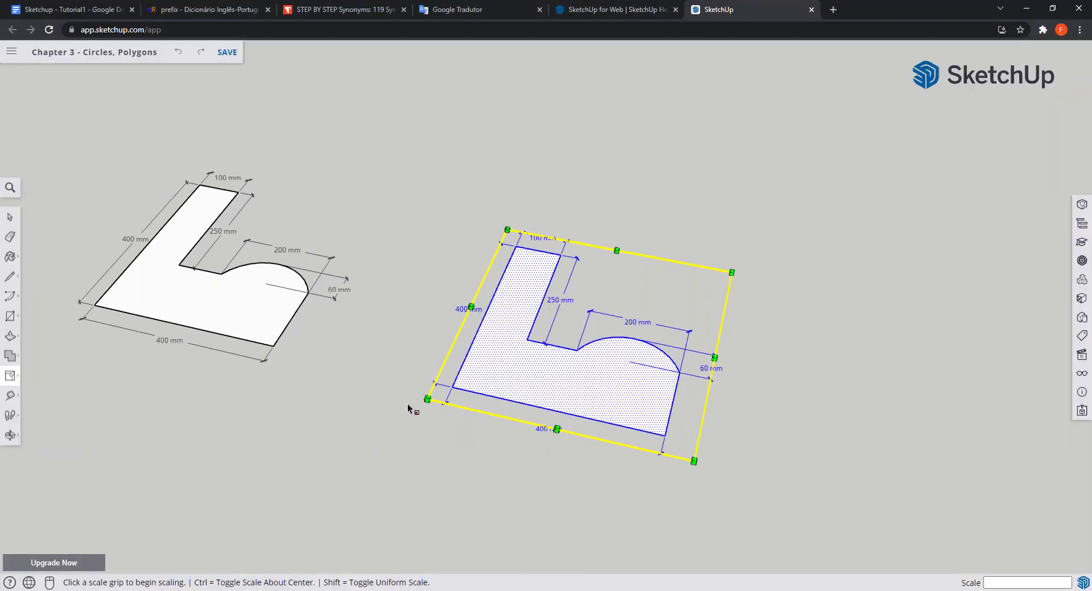
# - Try uniform scaling of the copied figure from two other corner grips, to about 1.41 and about 1.23, cancelling each
pyautogui.click(428, 399)
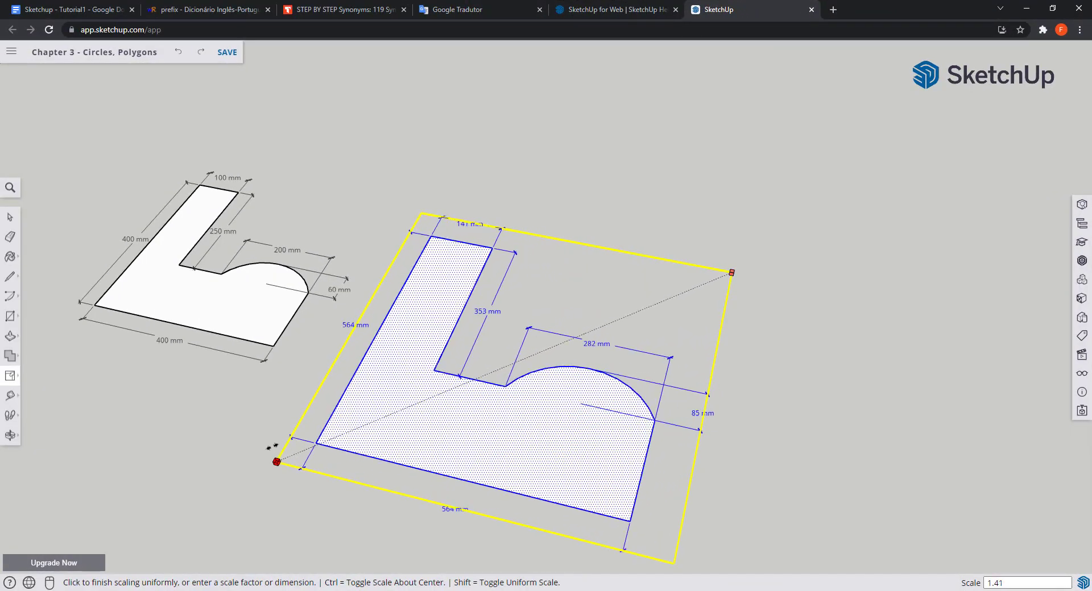
pyautogui.press('Escape')
pyautogui.click(504, 226)
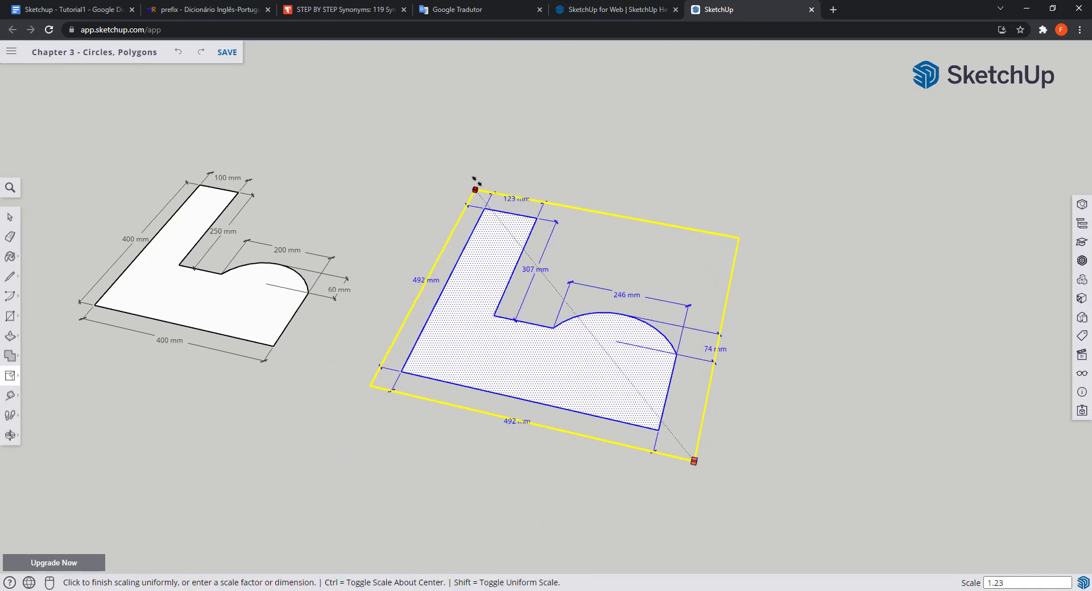
pyautogui.press('Escape')
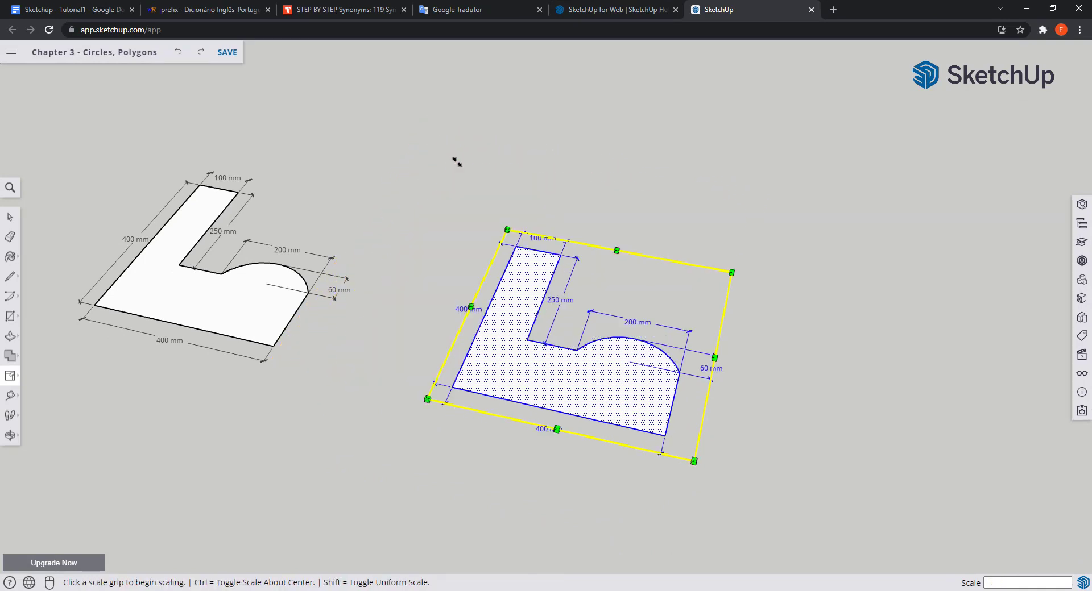
# - Scale the copied figure by a factor of 2 along the red axis only, using its side midpoint grip
pyautogui.click(714, 358)
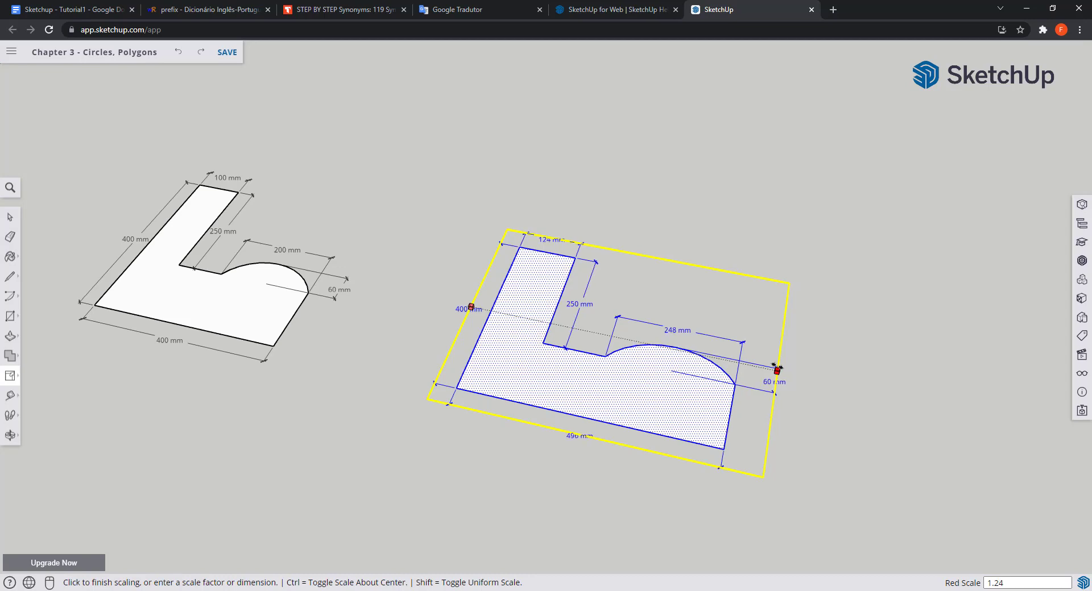
pyautogui.write('2')
pyautogui.press('Return')
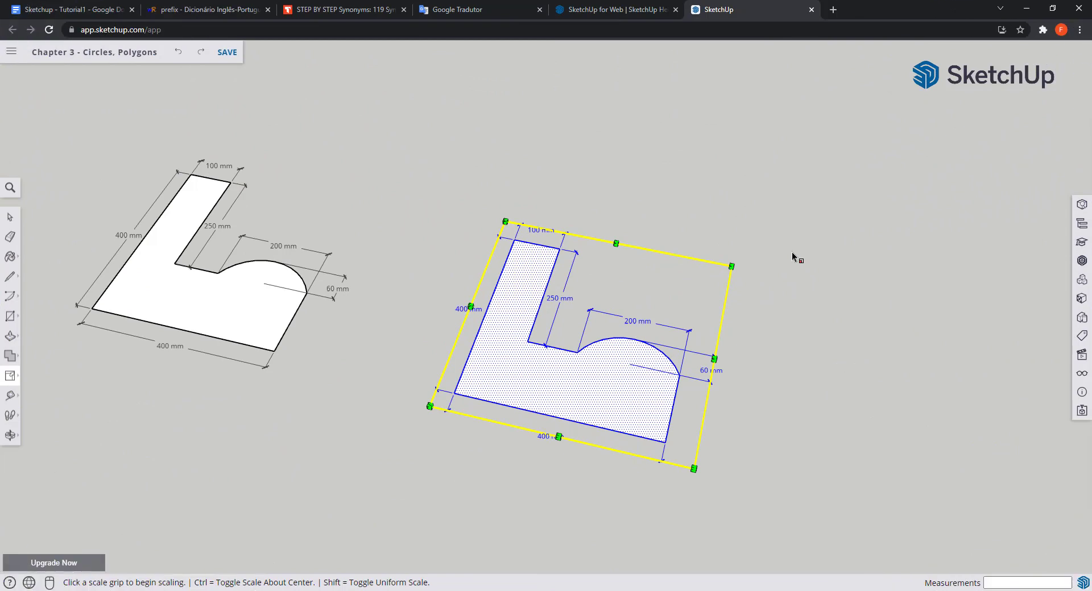
# - Try scaling the copied L-shaped figure about its center from the far corner grip, and uniformly about its center from a side midpoint grip
pyautogui.press('ctrl')
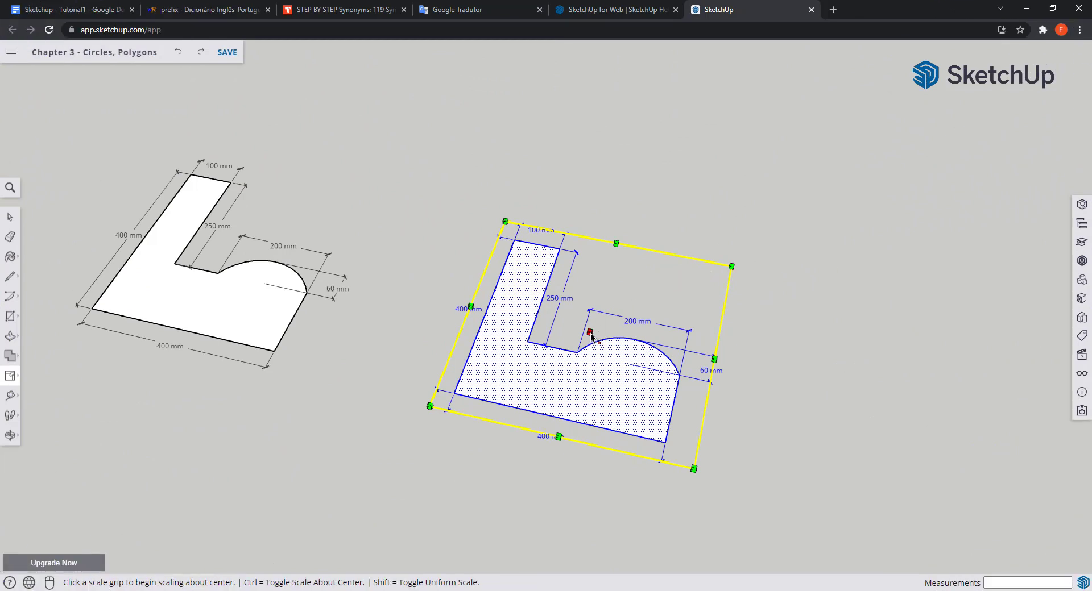
pyautogui.click(731, 266)
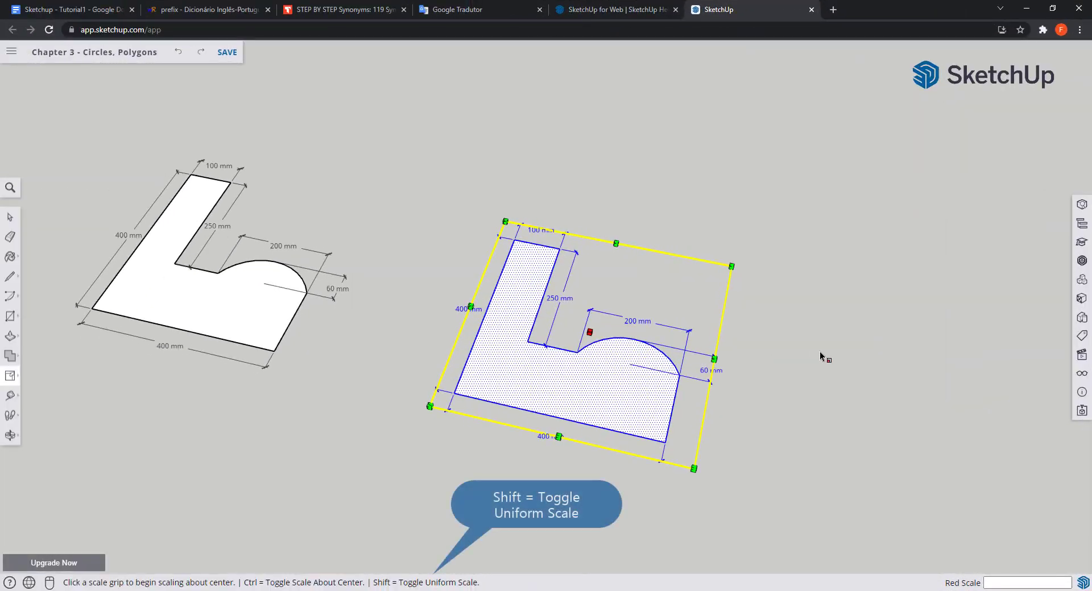
pyautogui.press('shift')
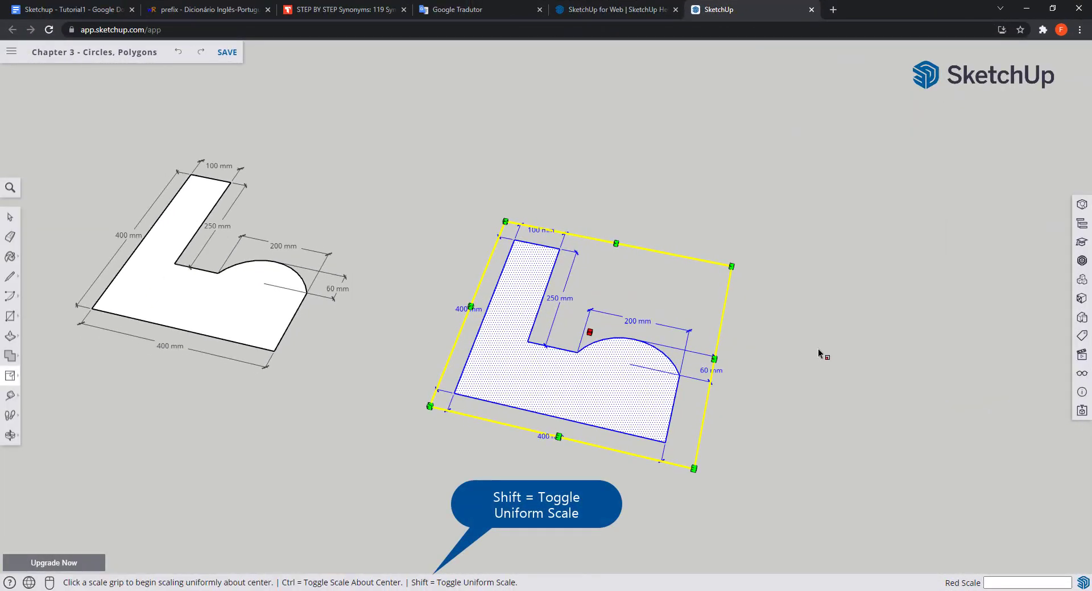
pyautogui.click(714, 358)
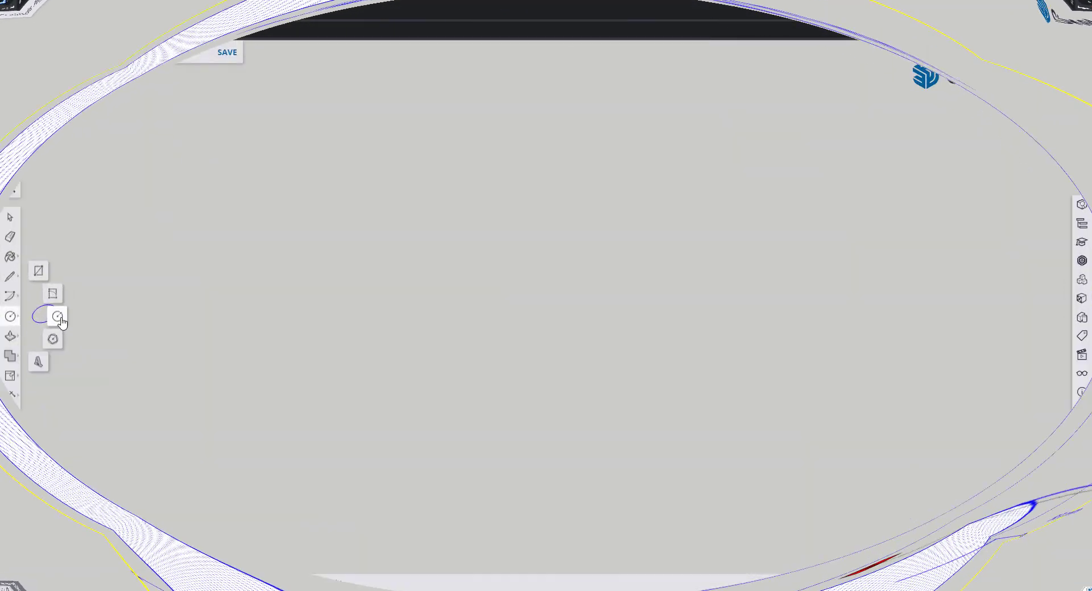
# - Draw a circle with a 100 mm radius near the middle of the empty drawing area
pyautogui.click(56, 317)
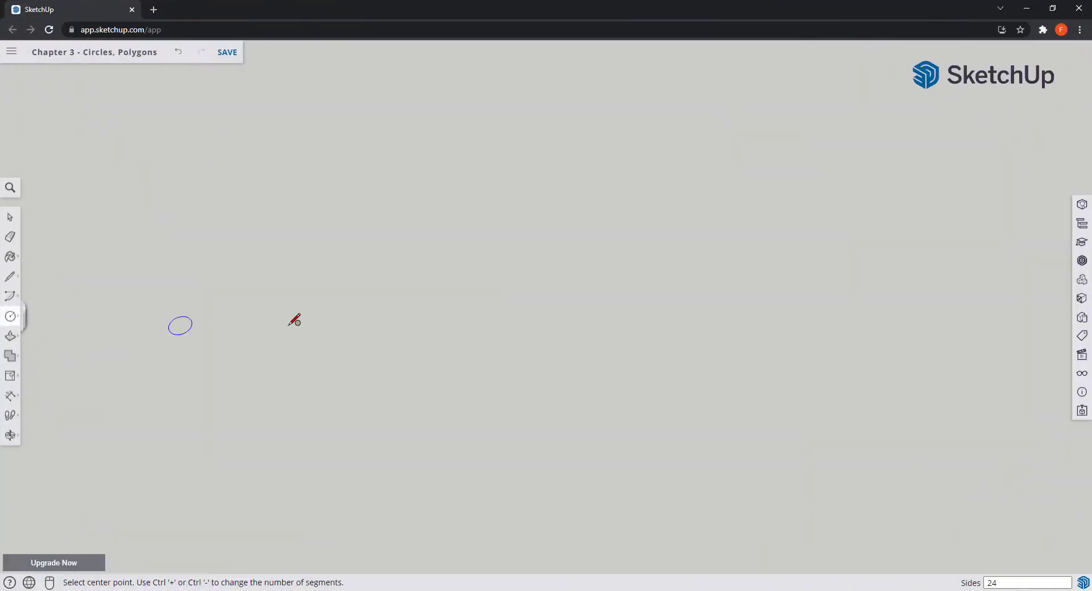
pyautogui.click(494, 267)
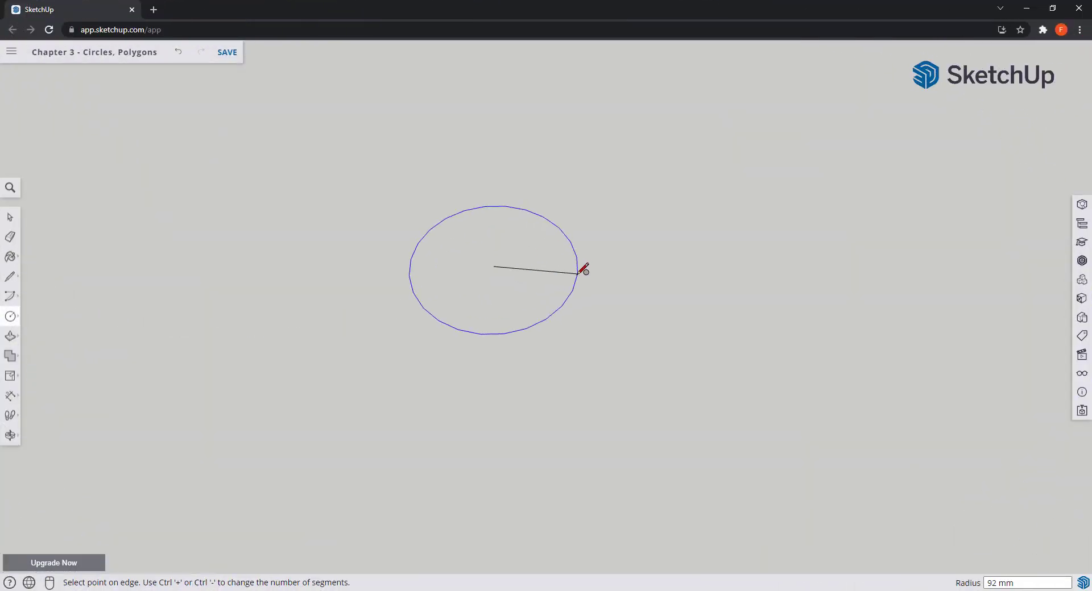
pyautogui.write('100')
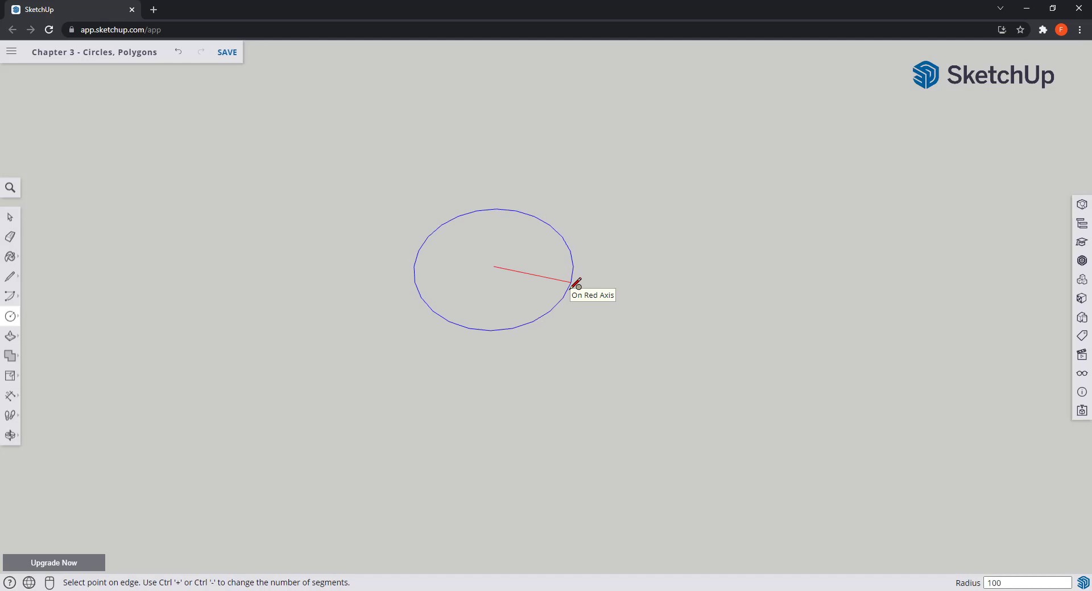
pyautogui.press('Return')
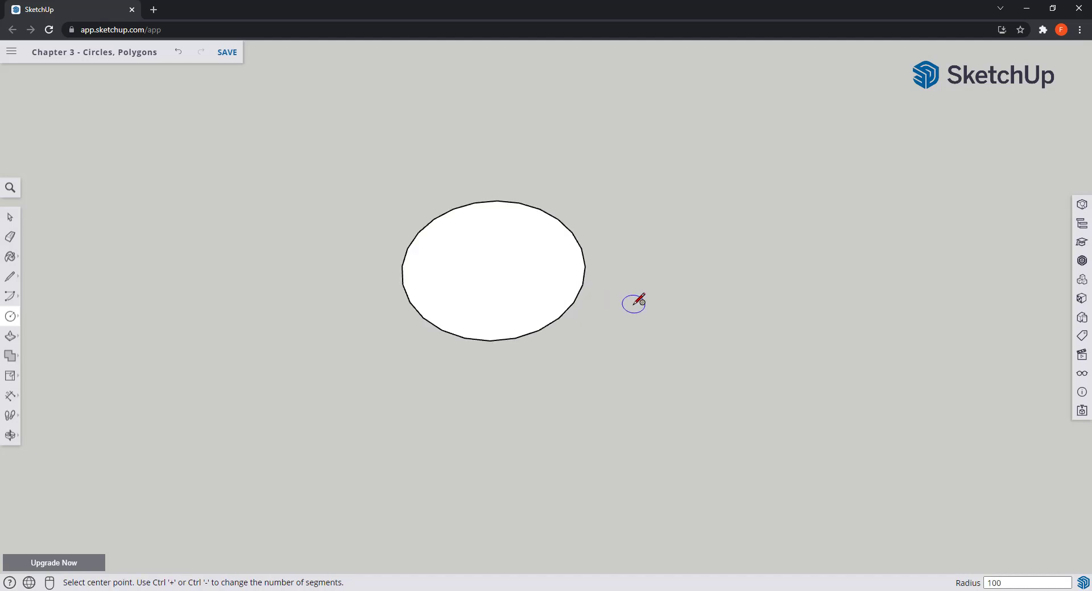
pyautogui.press('space')
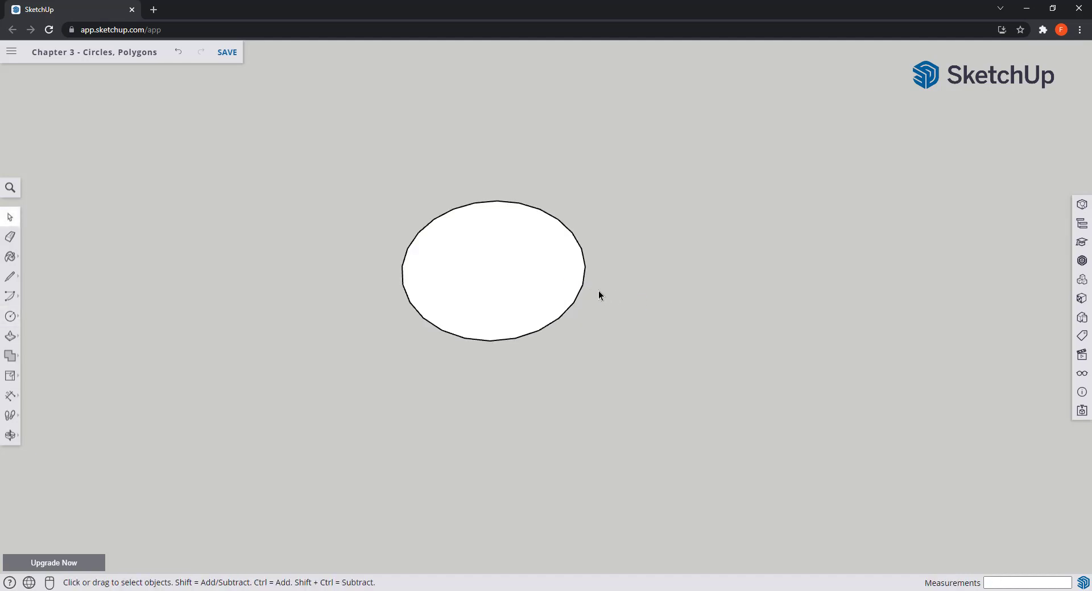
# - Scale the circle's edge by a factor of 2 along the red axis from its side midpoint grip, making an ellipse
pyautogui.click(579, 291)
pyautogui.press('s')
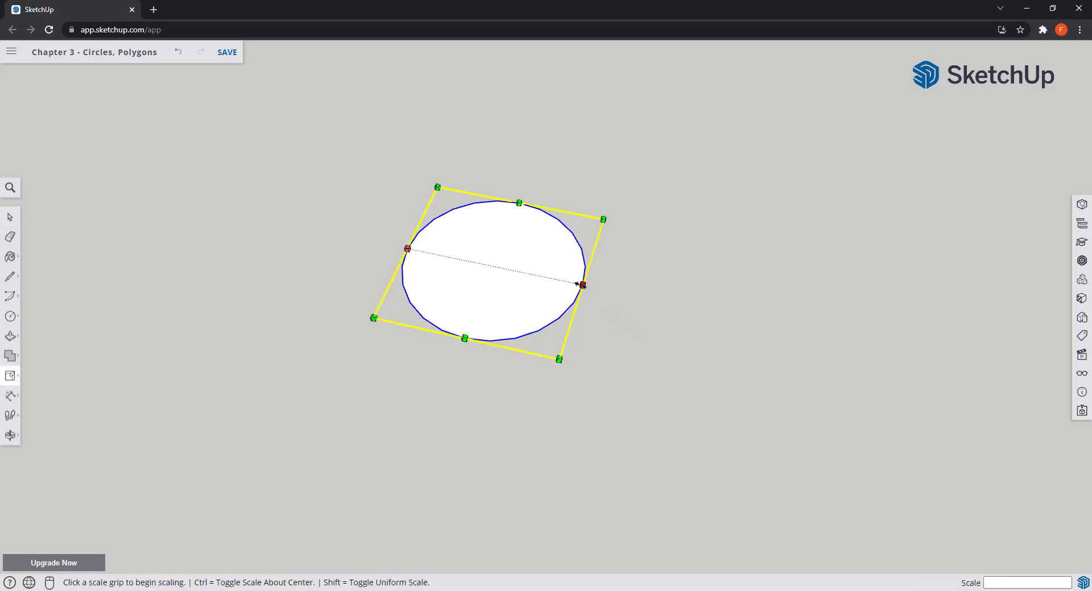
pyautogui.click(583, 285)
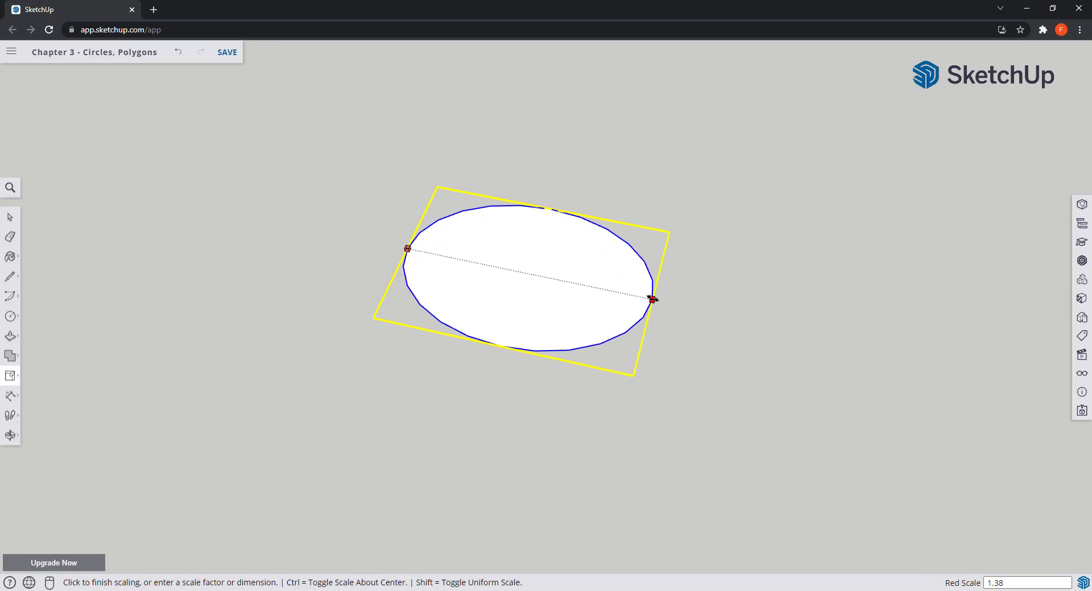
pyautogui.write('2')
pyautogui.press('Return')
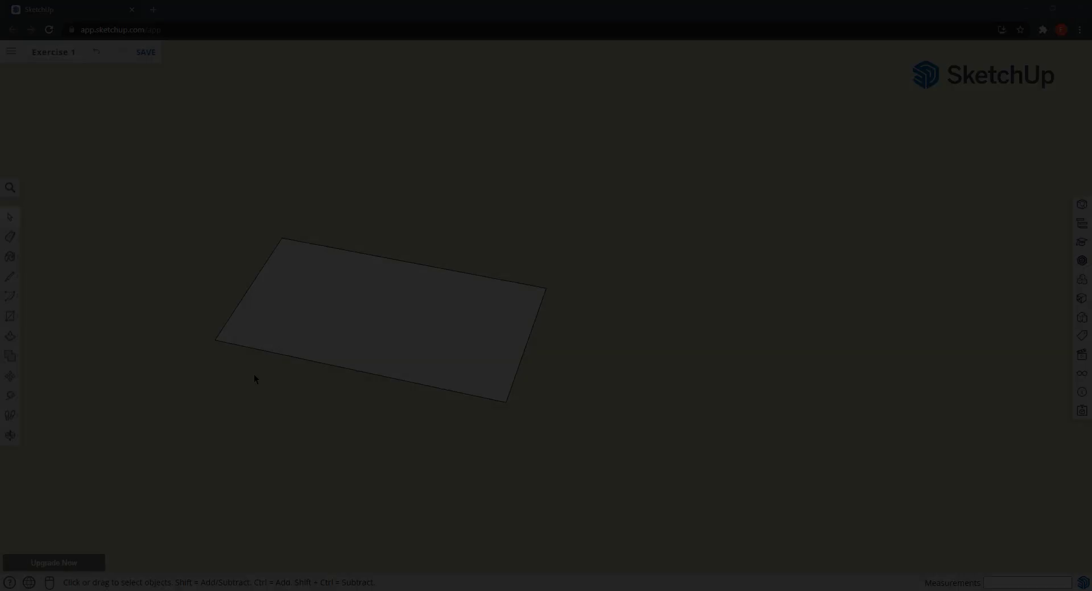
# - Place Tape Measure guide points along the rectangle's front edge, 1500 mm from its left corner and another 2000 mm beyond
pyautogui.click(10, 396)
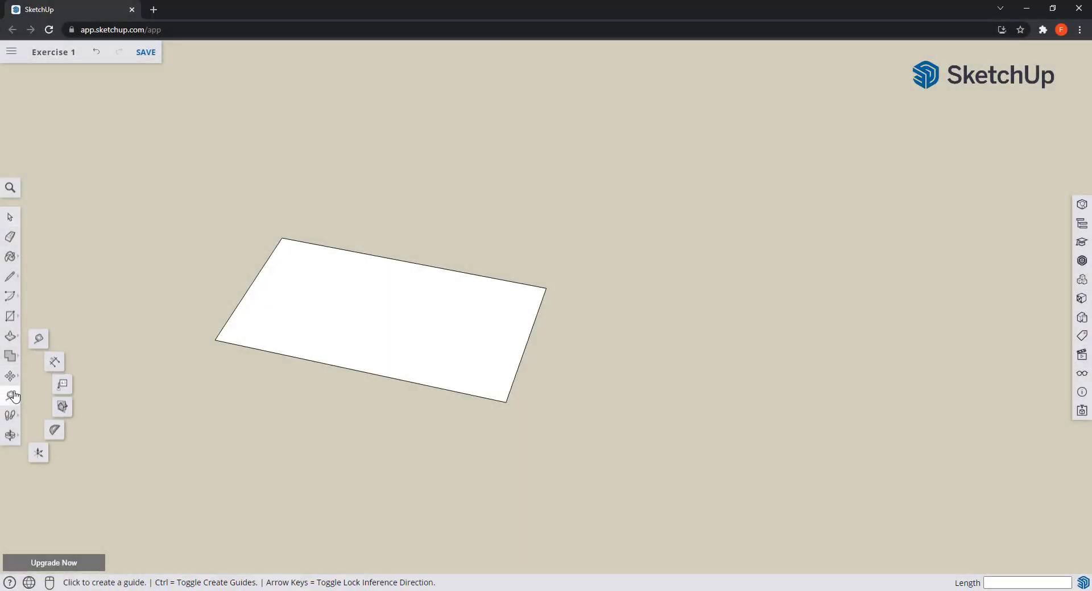
pyautogui.click(40, 345)
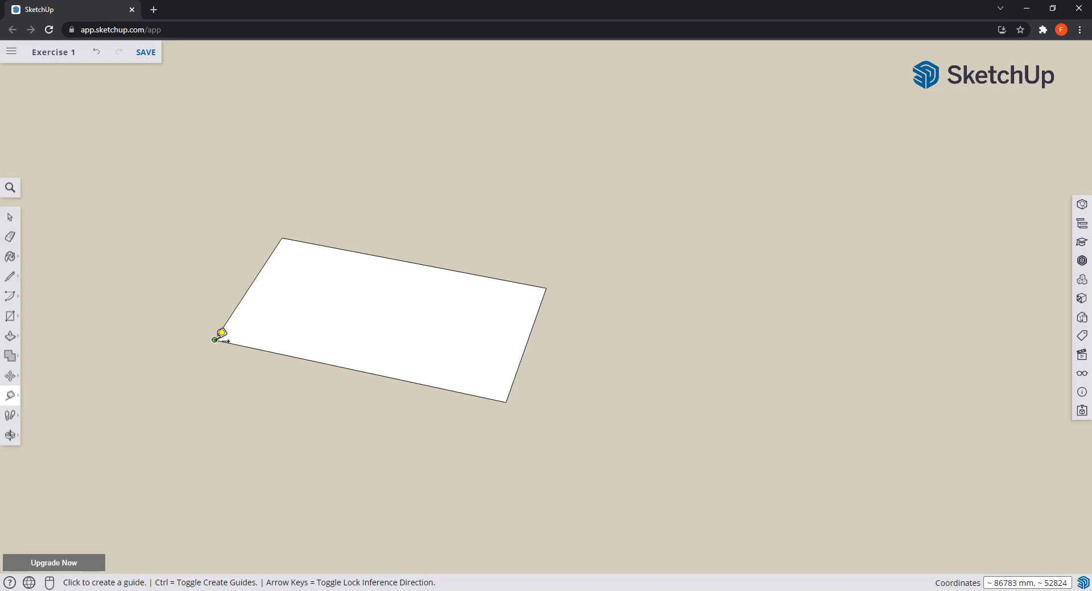
pyautogui.click(214, 340)
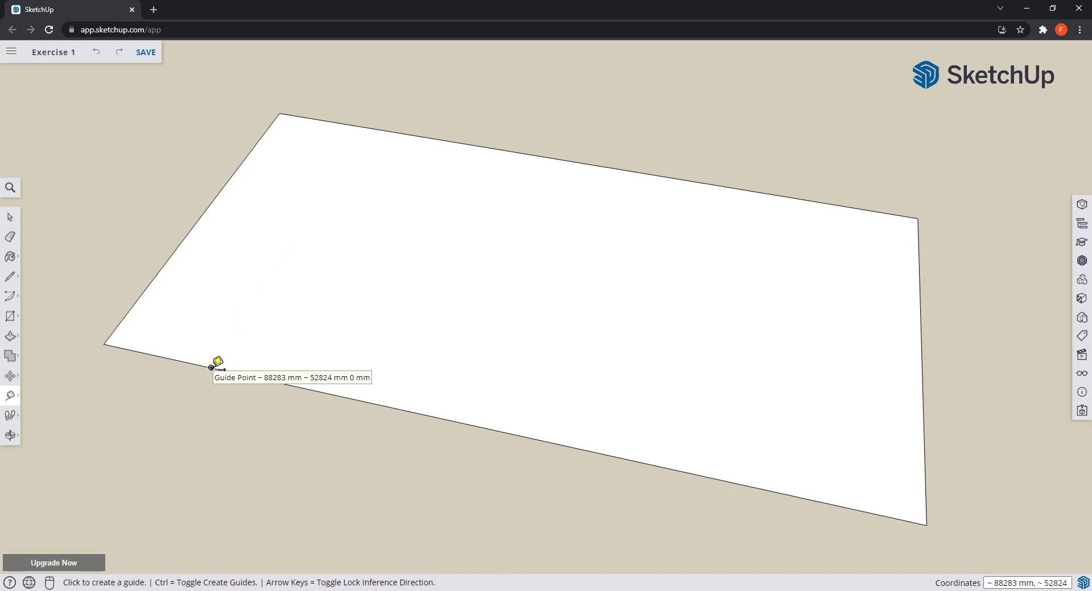
pyautogui.click(211, 368)
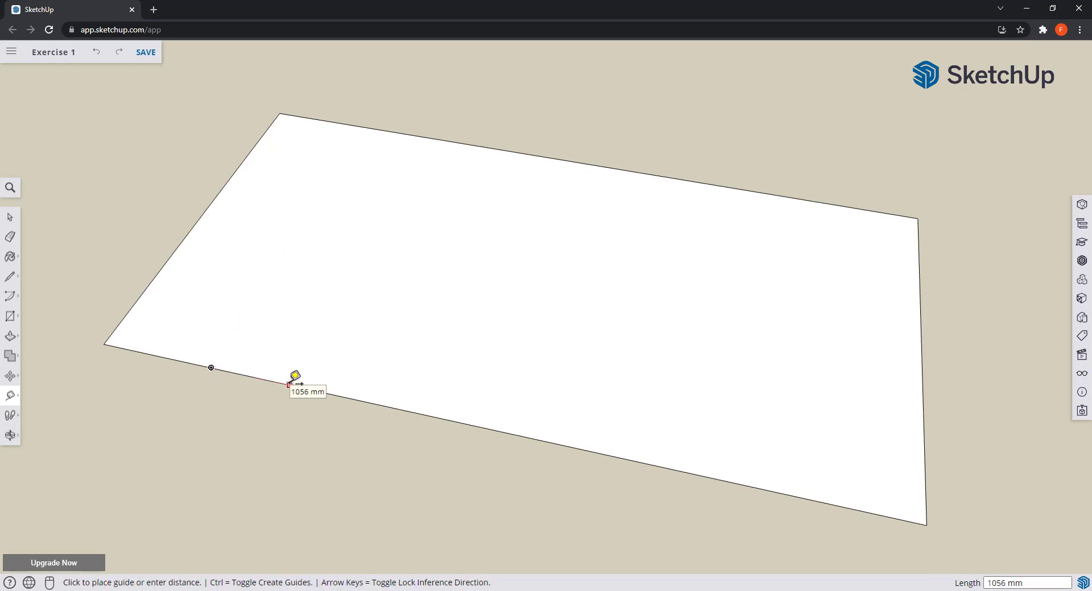
pyautogui.write('2000')
pyautogui.press('Return')
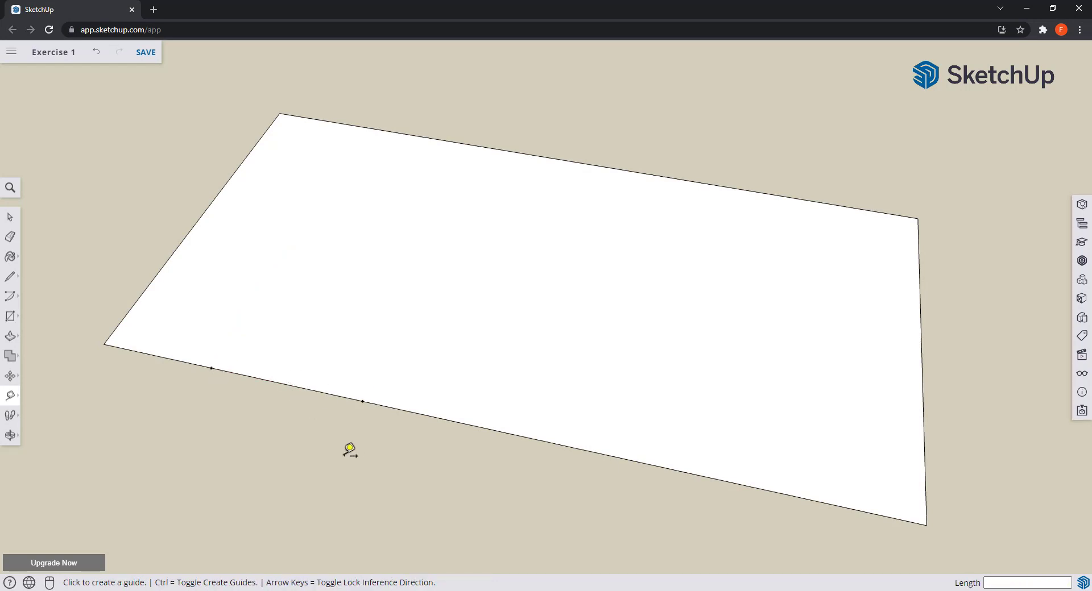
pyautogui.click(363, 401)
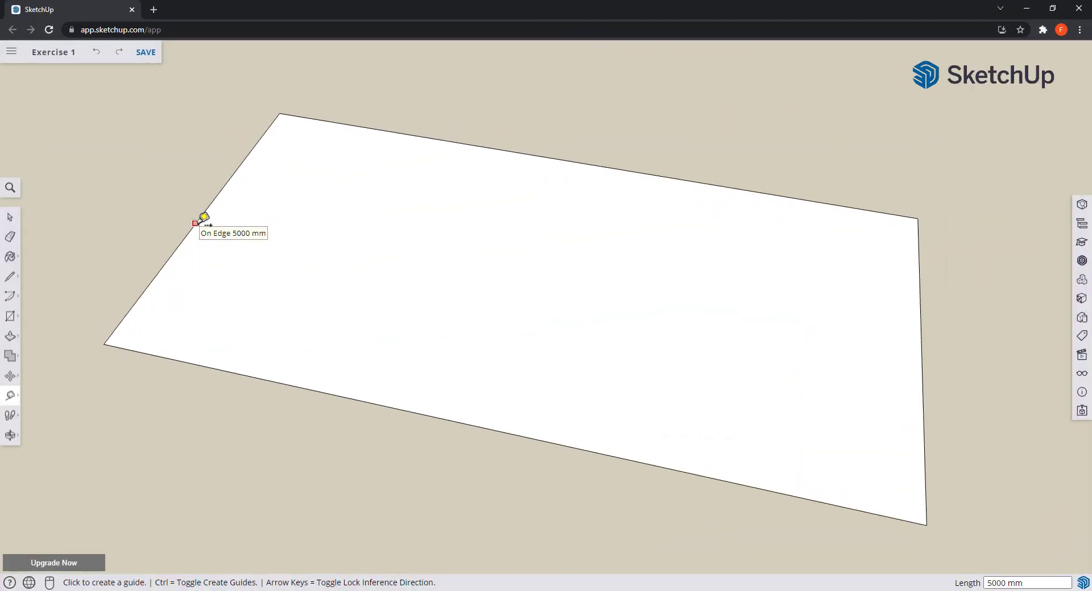
# - Create guide lines parallel to the rectangle's left edge, one offset 1500 mm from it and another 2000 mm from that guide
pyautogui.click(195, 222)
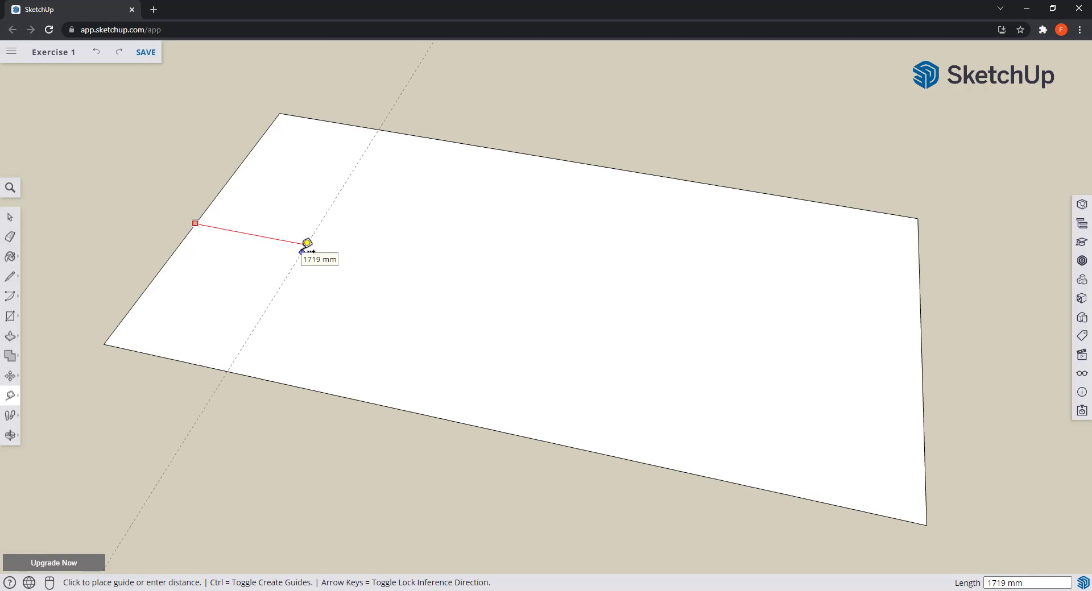
pyautogui.write('1500')
pyautogui.press('Return')
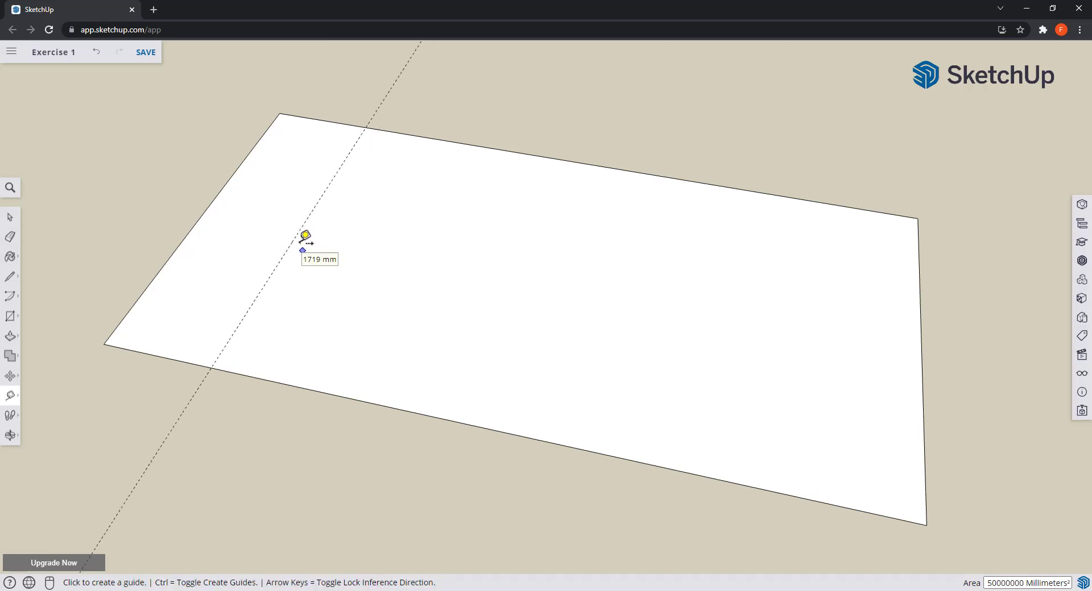
pyautogui.click(299, 230)
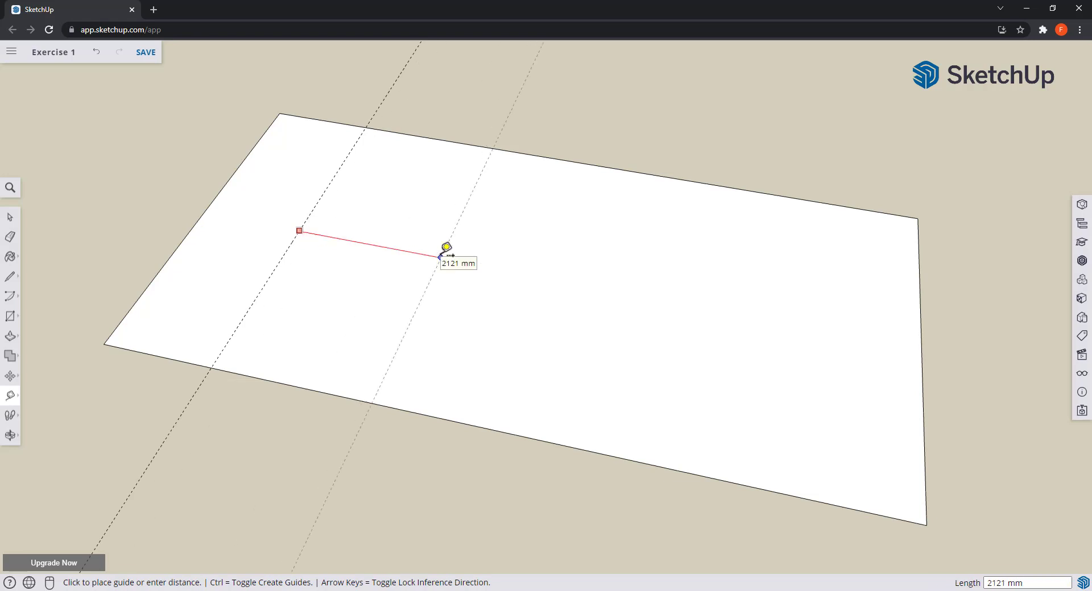
pyautogui.write('2000')
pyautogui.press('Return')
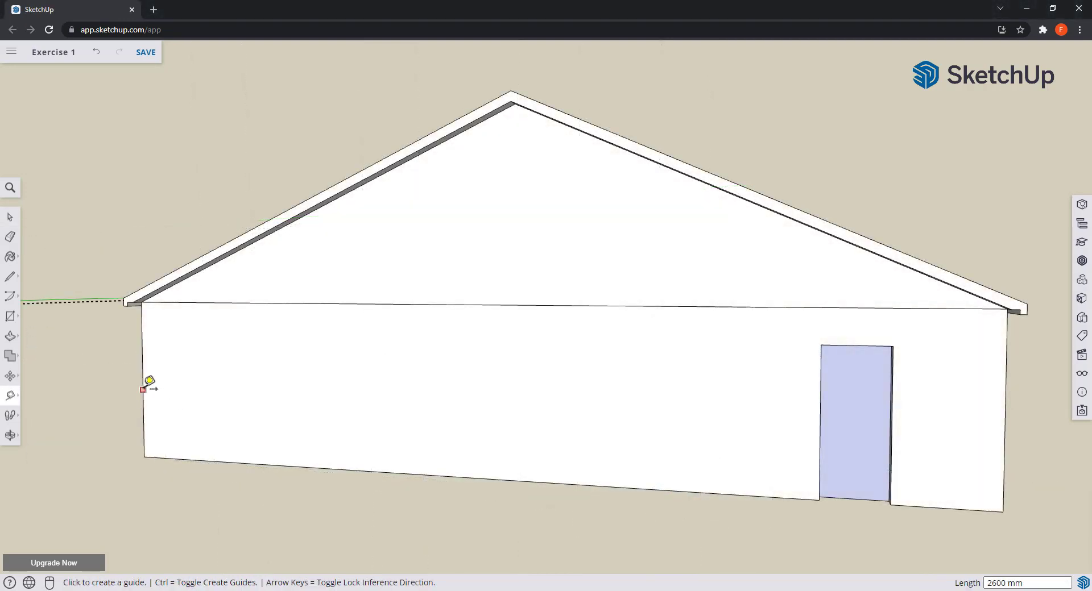
# - Place vertical guides on the house's gable wall, measured from its left edge, to mark the sides of three windows
pyautogui.click(143, 390)
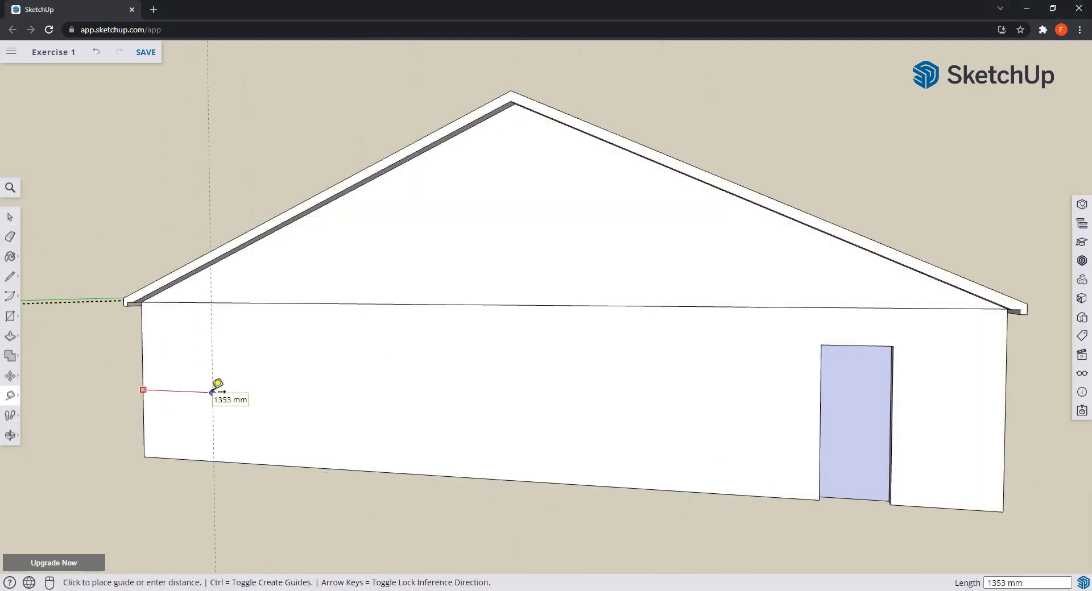
pyautogui.click(206, 393)
pyautogui.click(205, 414)
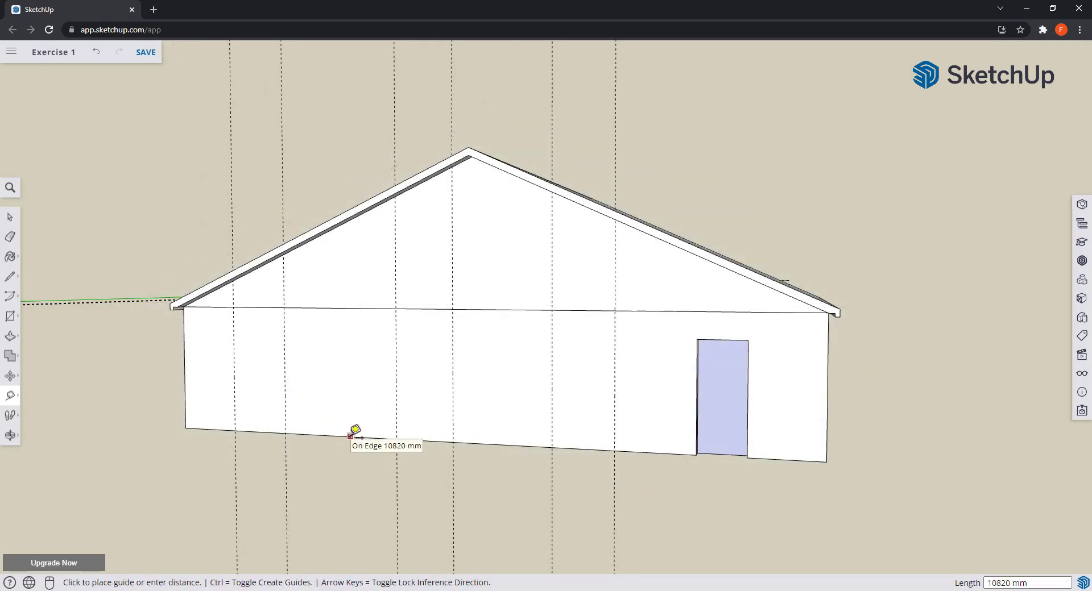
# - Place a horizontal guide above the gable wall's base edge and a second one 1200 mm above it for the window heights
pyautogui.click(351, 435)
pyautogui.click(376, 391)
pyautogui.click(374, 394)
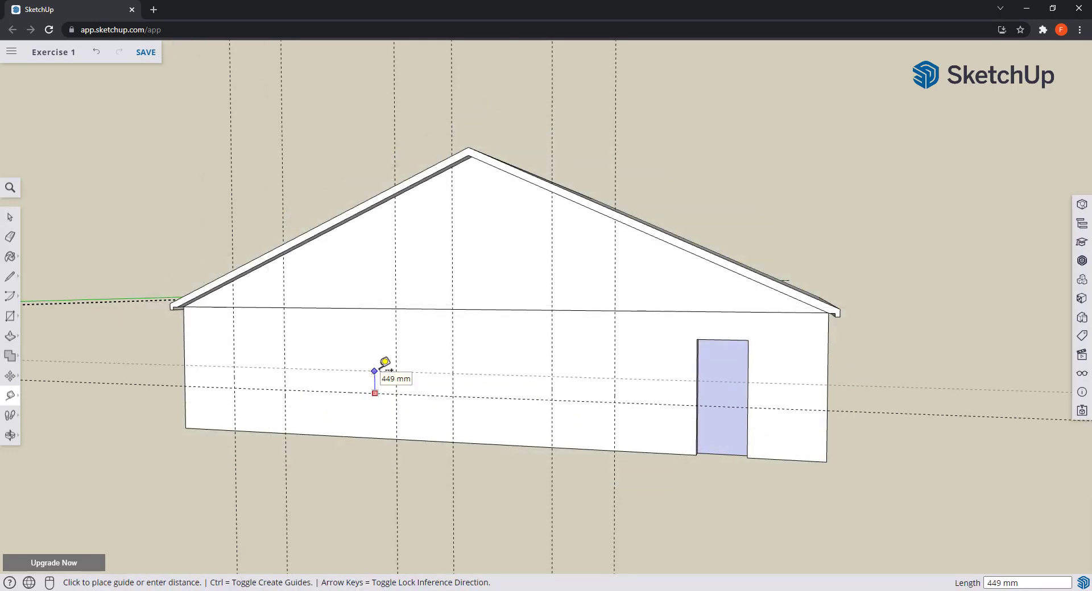
pyautogui.write('1200')
pyautogui.press('Return')
pyautogui.press('space')
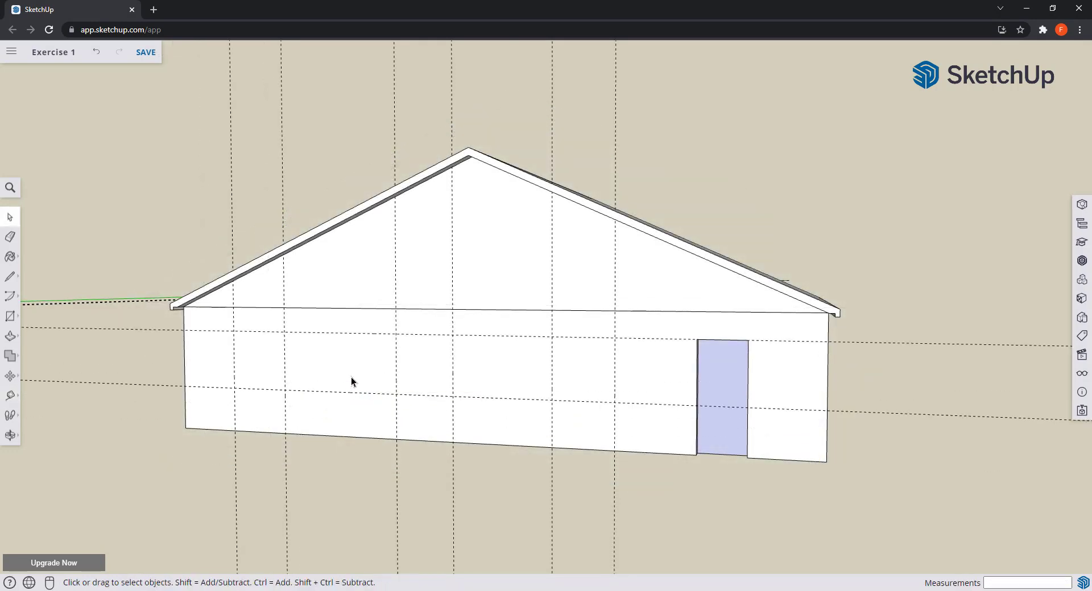
# - Draw three window rectangles on the gable wall, each between its pair of vertical guides and the two horizontal guides
pyautogui.press('r')
pyautogui.click(234, 388)
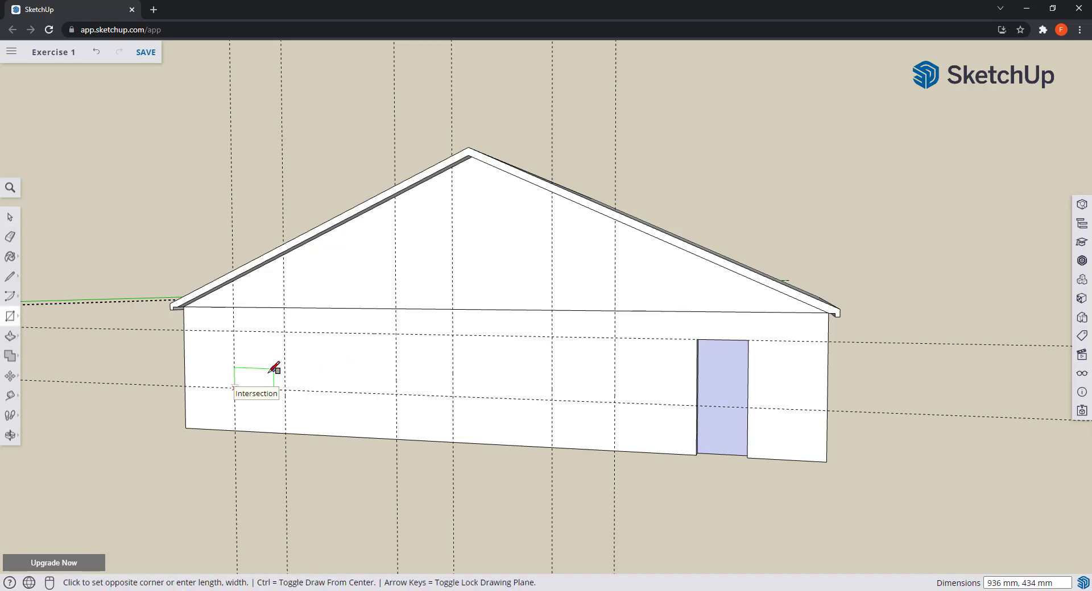
pyautogui.click(287, 331)
pyautogui.click(397, 391)
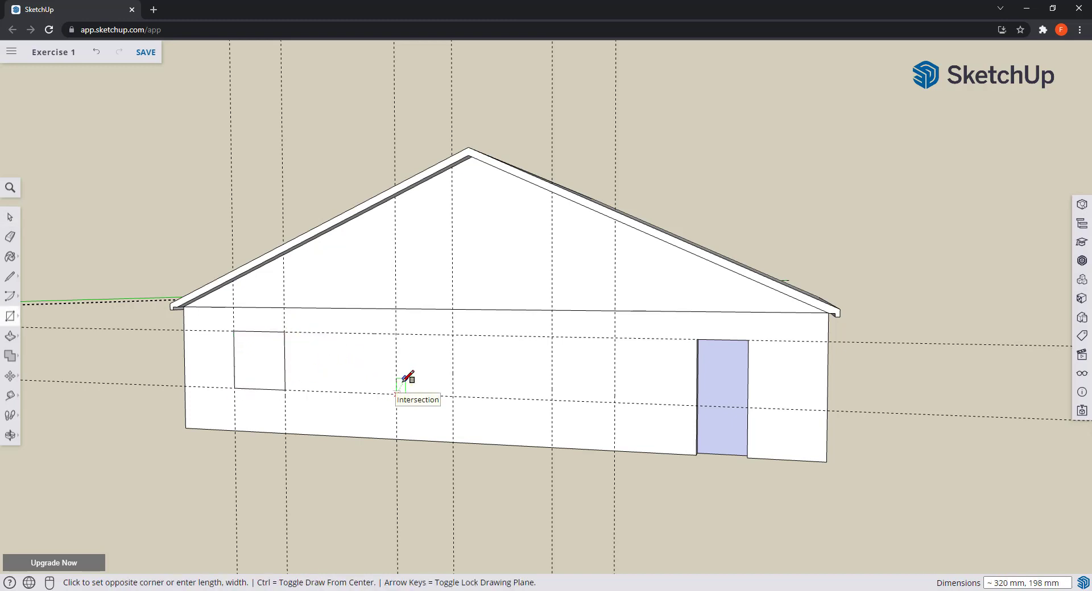
pyautogui.click(453, 335)
pyautogui.click(551, 400)
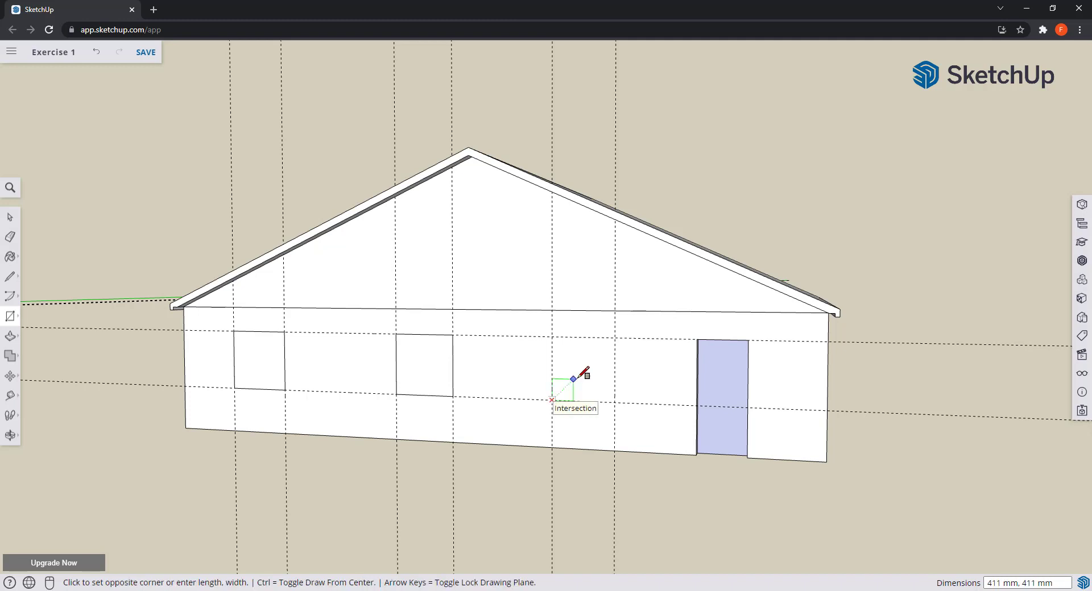
pyautogui.click(615, 338)
pyautogui.press('space')
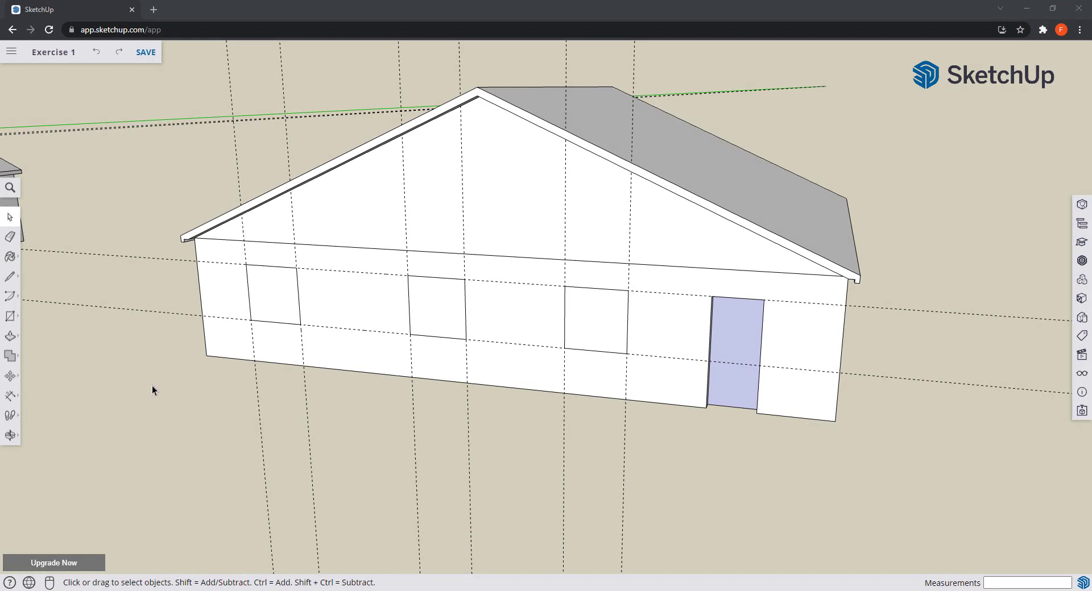
# - Dimension the width of the first window between its two vertical guides along the gable wall's base edge, placing it just below the edge
pyautogui.click(14, 401)
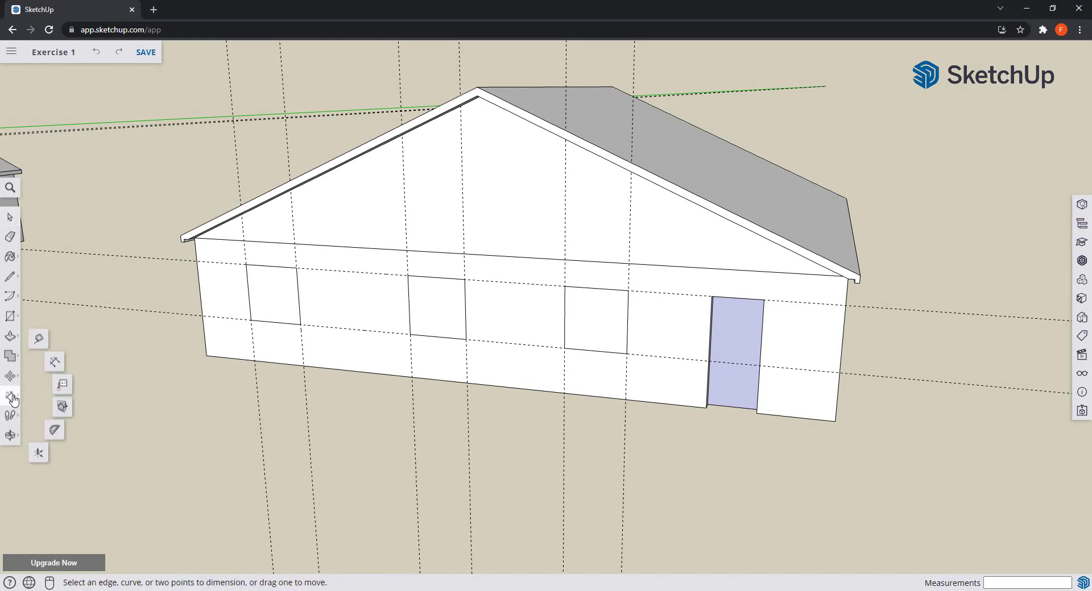
pyautogui.click(60, 363)
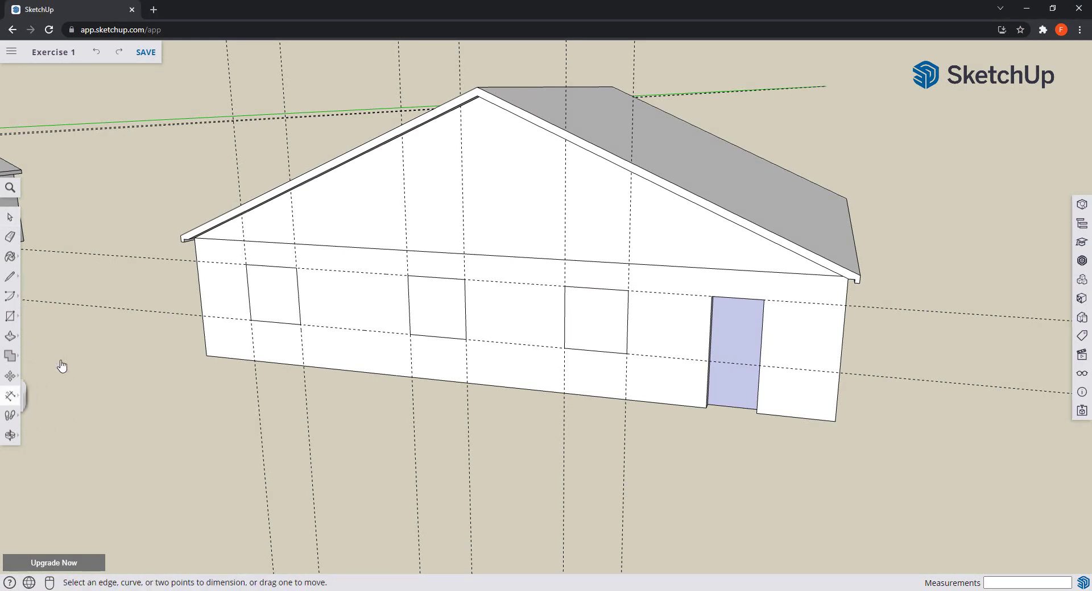
pyautogui.click(254, 360)
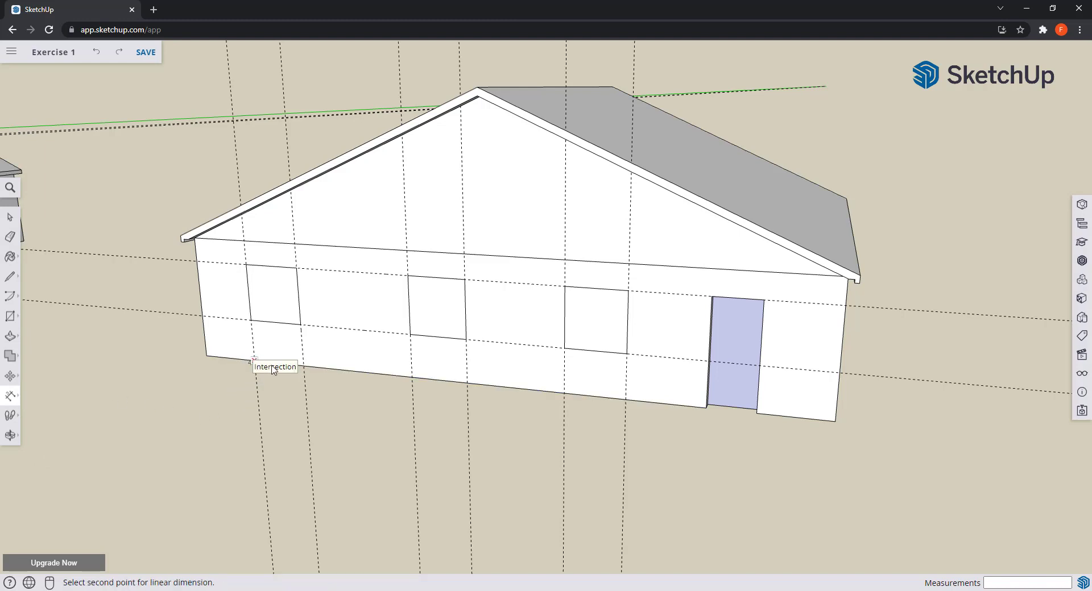
pyautogui.scroll(3, 262, 366)
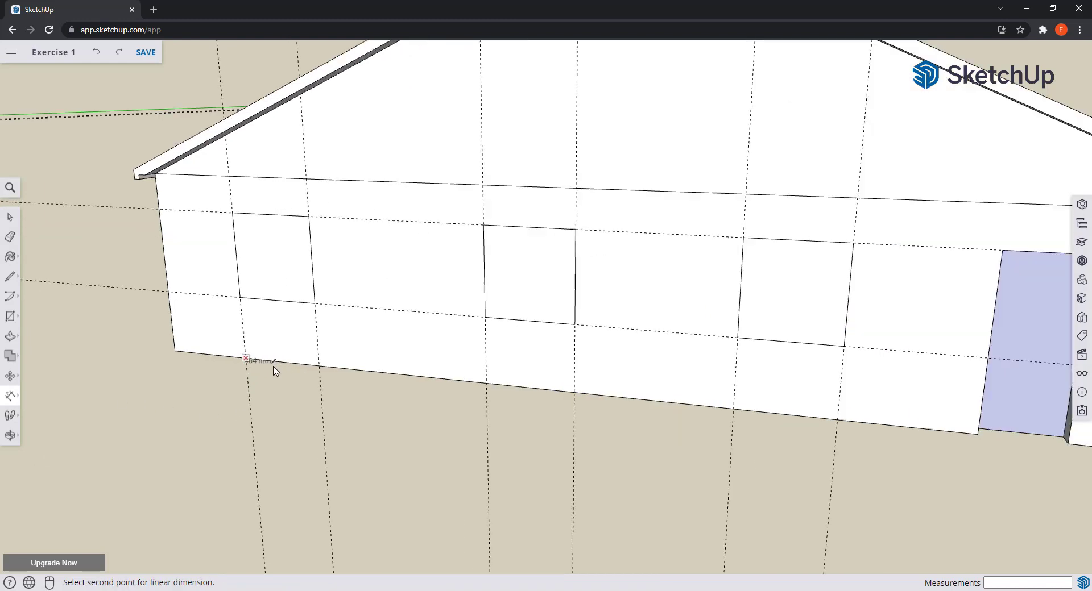
pyautogui.click(320, 366)
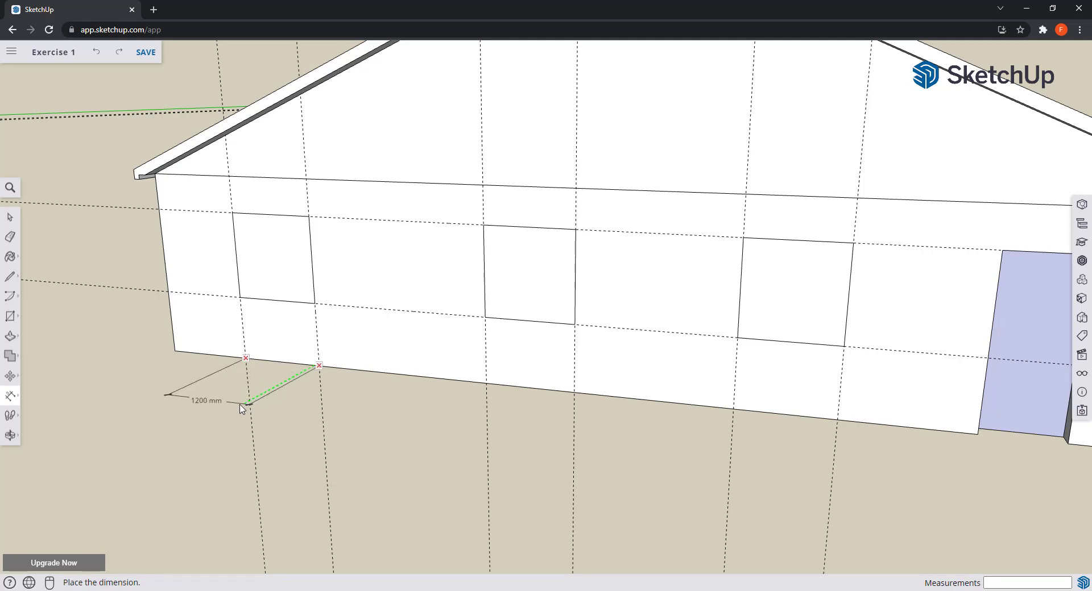
pyautogui.click(320, 385)
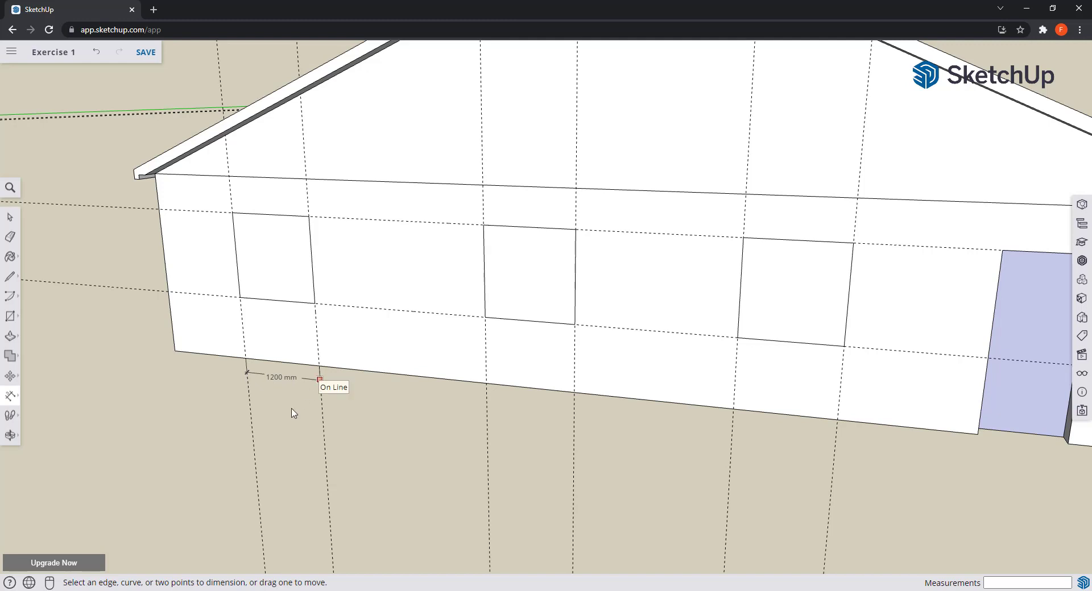
# - Dimension the gap between the first and second windows and the second window's width below the gable wall's base edge
pyautogui.click(320, 367)
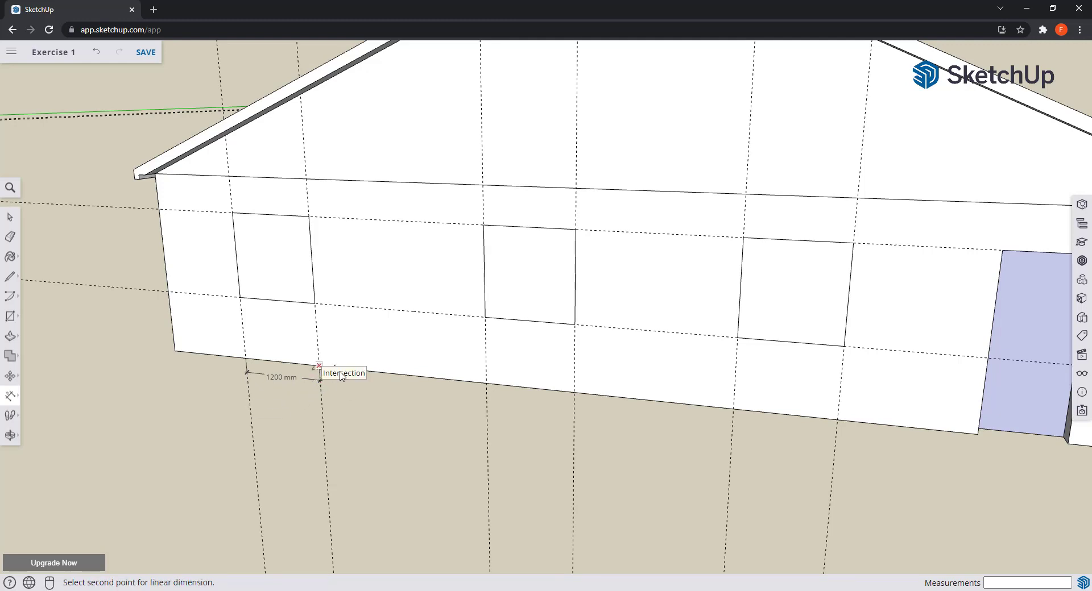
pyautogui.click(487, 385)
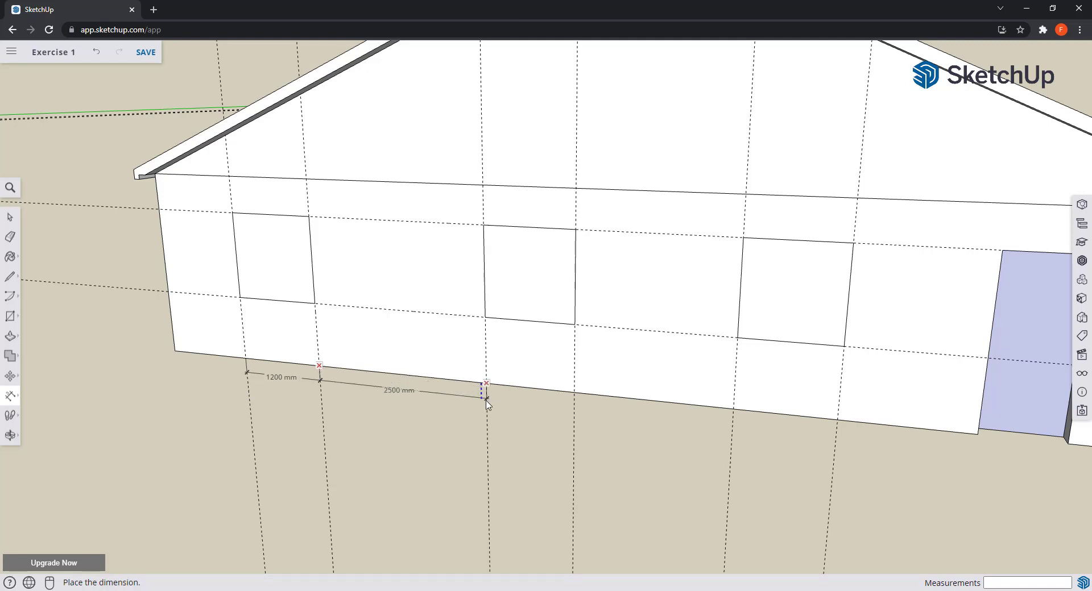
pyautogui.click(486, 401)
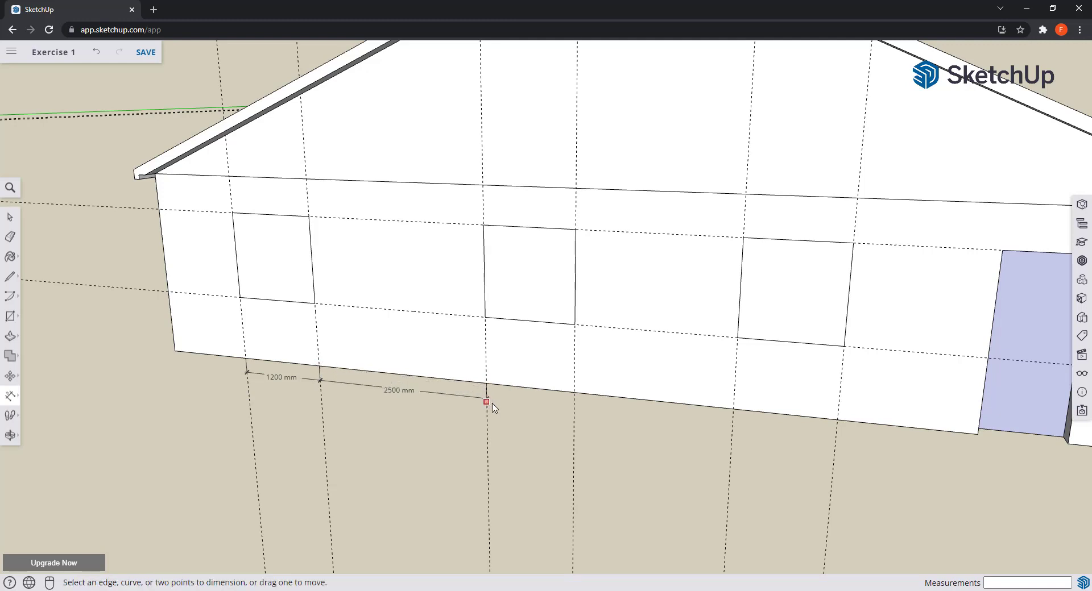
pyautogui.click(492, 386)
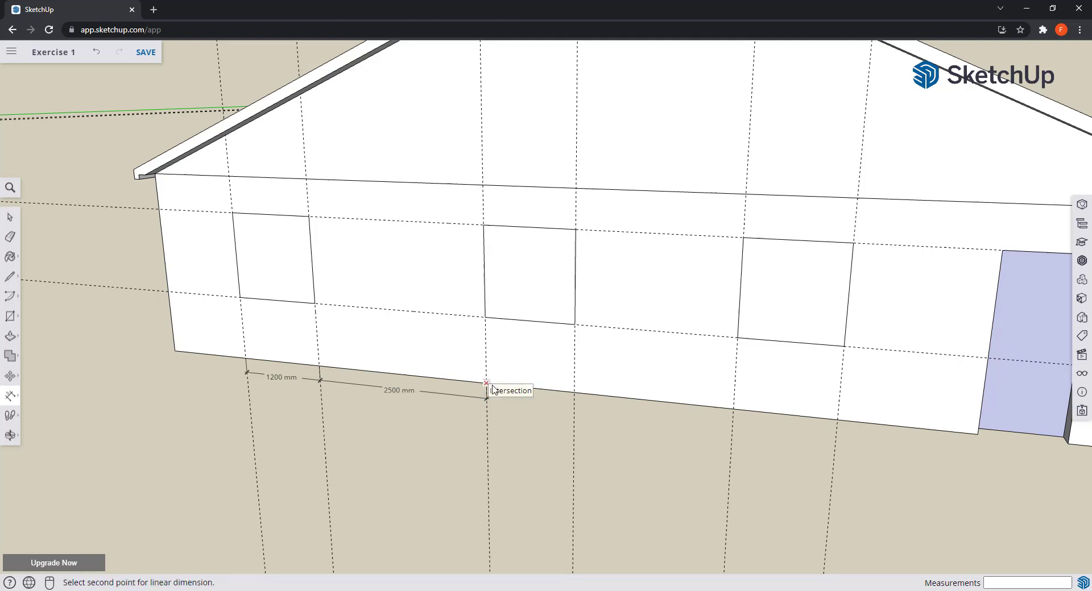
pyautogui.click(574, 393)
pyautogui.click(573, 413)
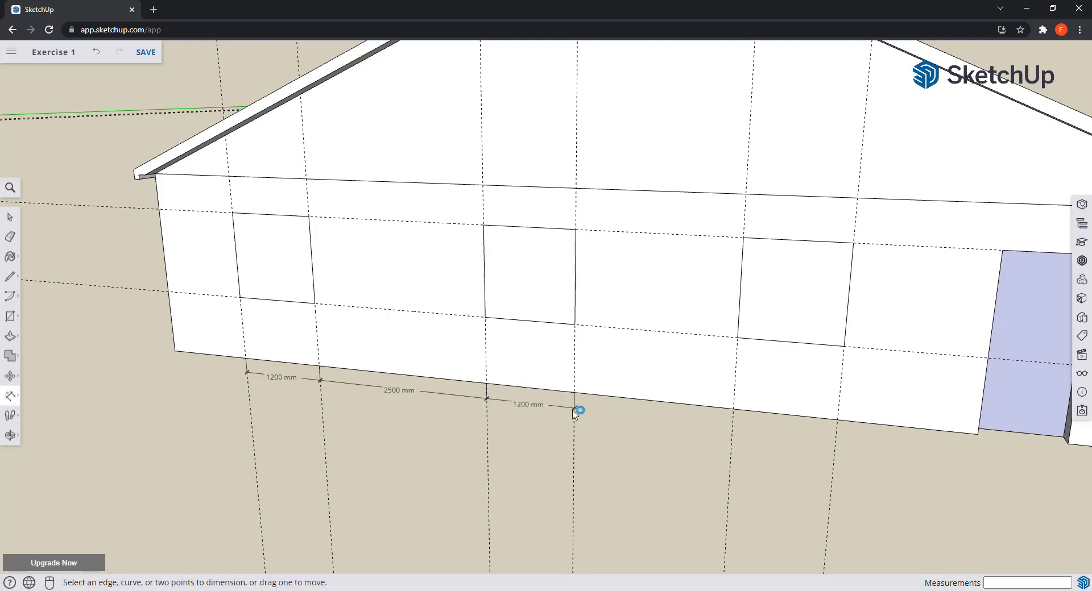
# - Dimension the gap between the second and third windows below the base edge, in line with the other dimensions
pyautogui.click(574, 392)
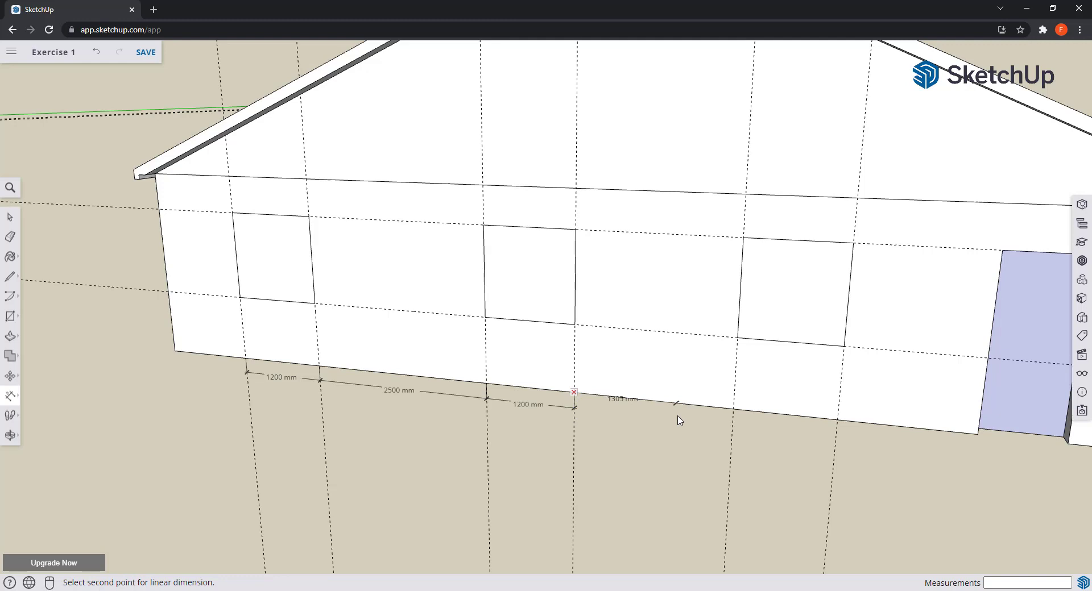
pyautogui.click(733, 409)
pyautogui.click(733, 430)
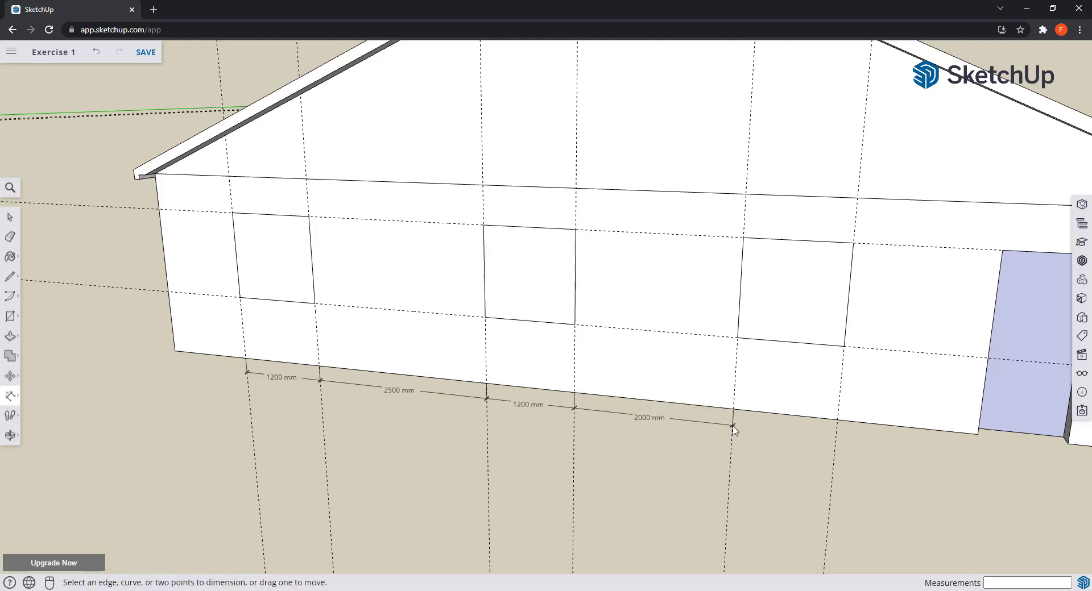
pyautogui.keyDown('shift'); pyautogui.moveTo(445, 426); pyautogui.dragTo(351, 404, button='middle'); pyautogui.keyUp('shift')
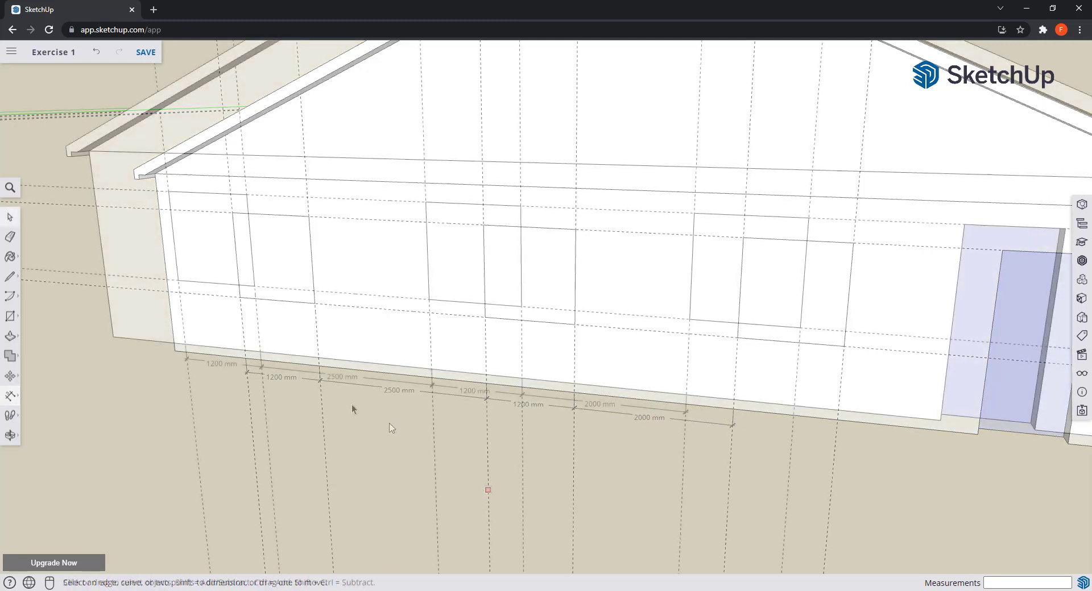
pyautogui.press('space')
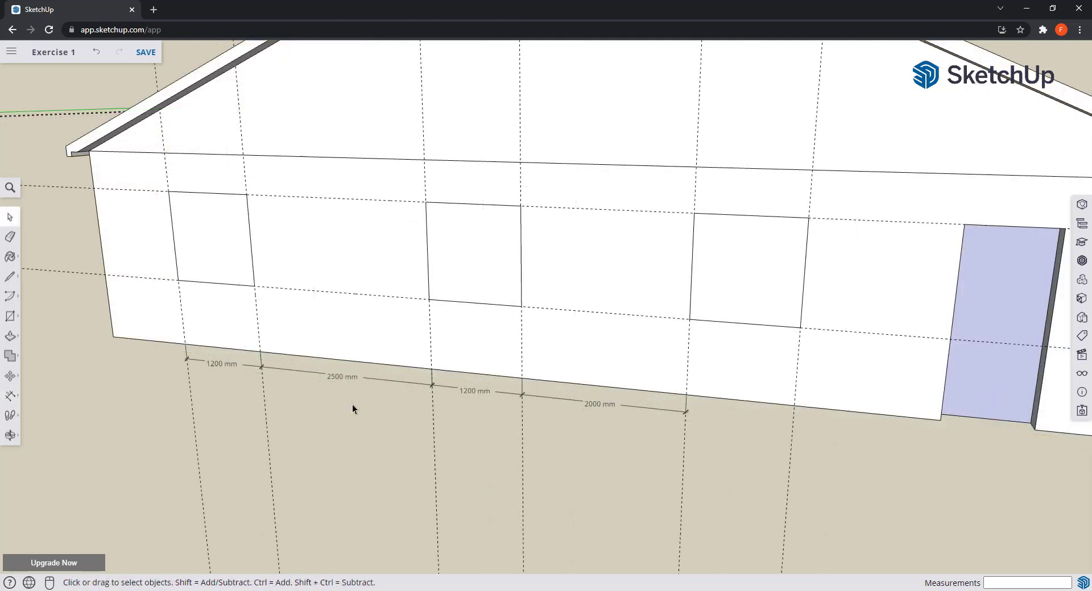
# - Show the entity info of the 2000 mm dimension and set its font size to 20
pyautogui.click(1083, 205)
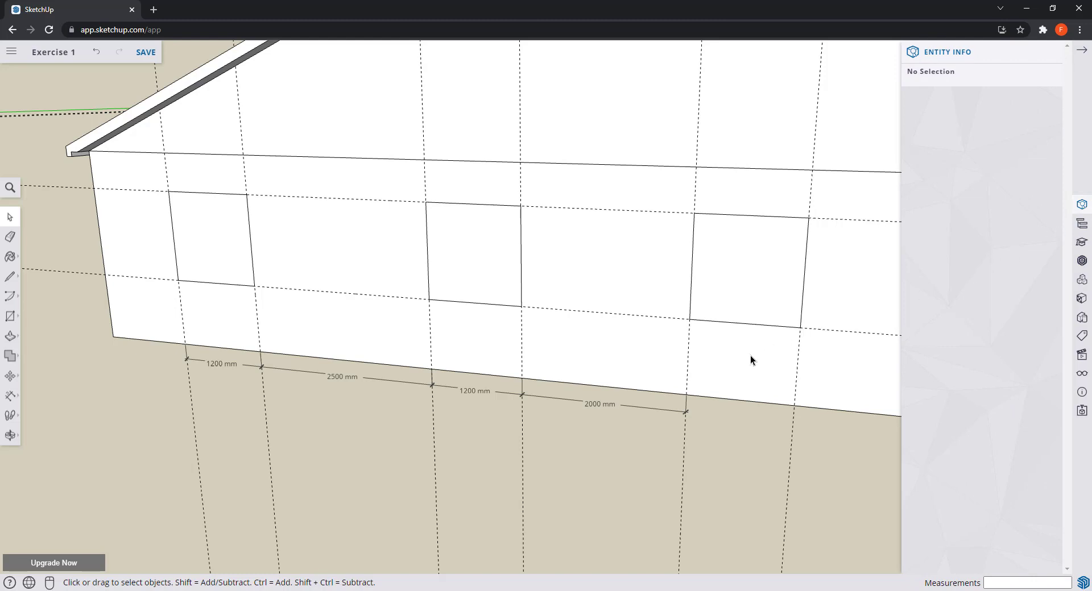
pyautogui.click(659, 415)
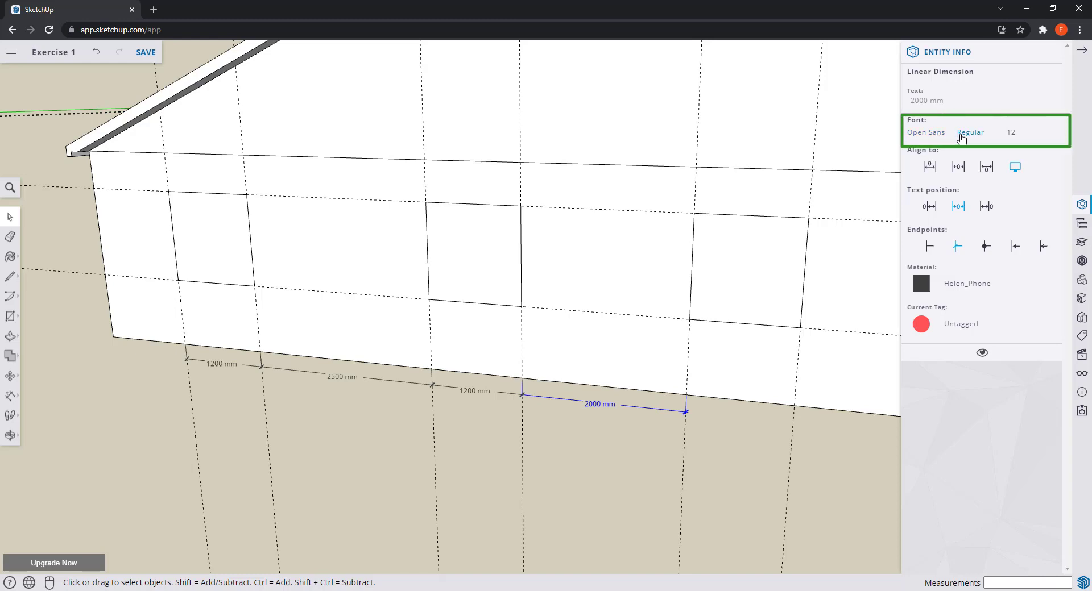
pyautogui.click(1016, 134)
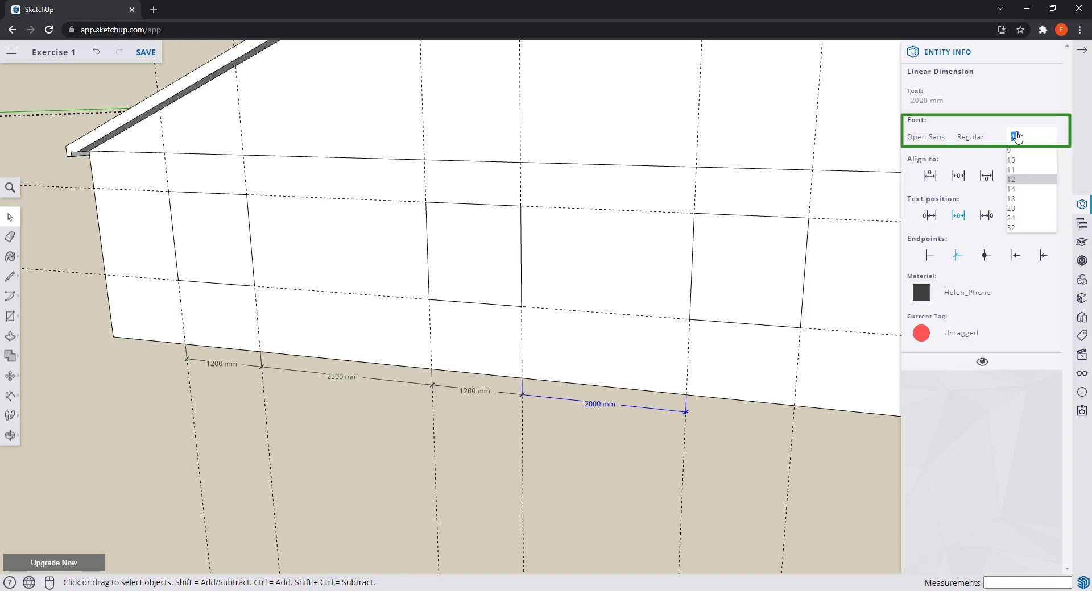
pyautogui.click(1025, 212)
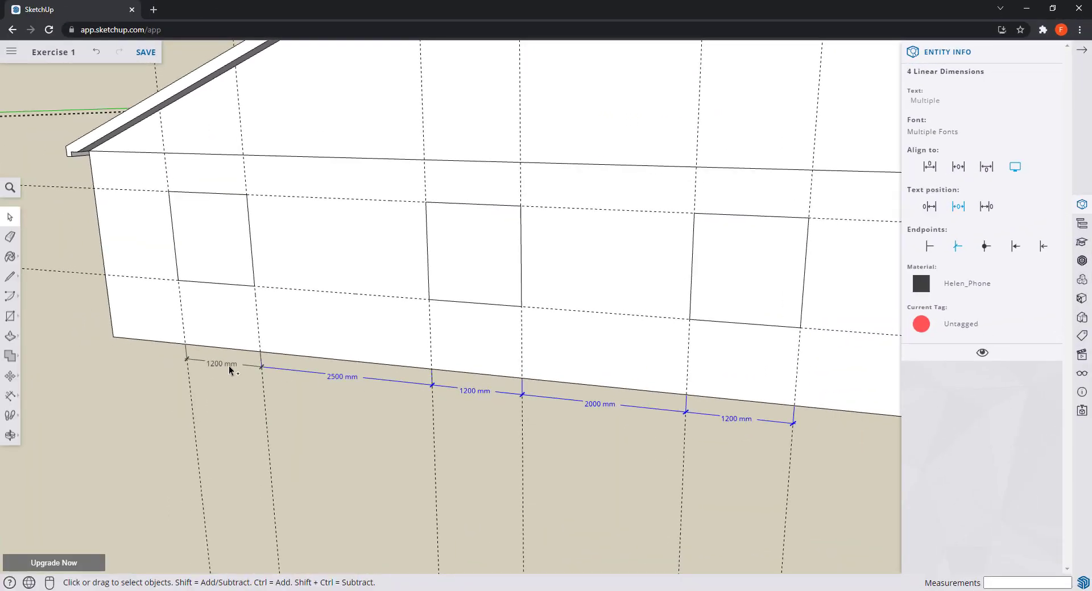
# - Set all five linear dimensions below the wall to the Open Sans font at size 20 and save the model
pyautogui.keyDown('shift'); pyautogui.click(341, 376); pyautogui.keyUp('shift')
pyautogui.click(942, 136)
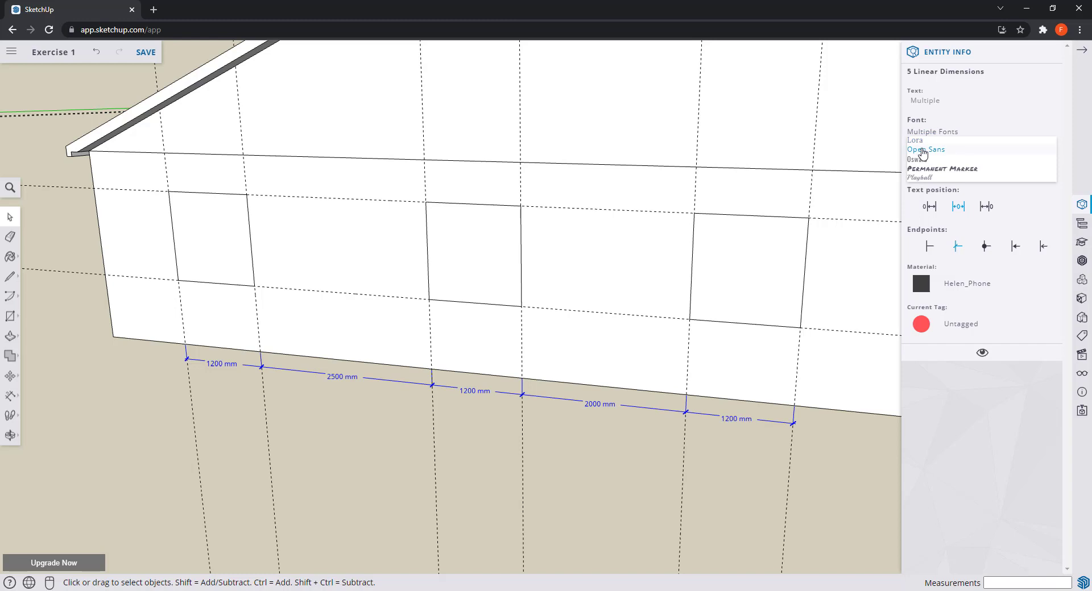
pyautogui.click(923, 151)
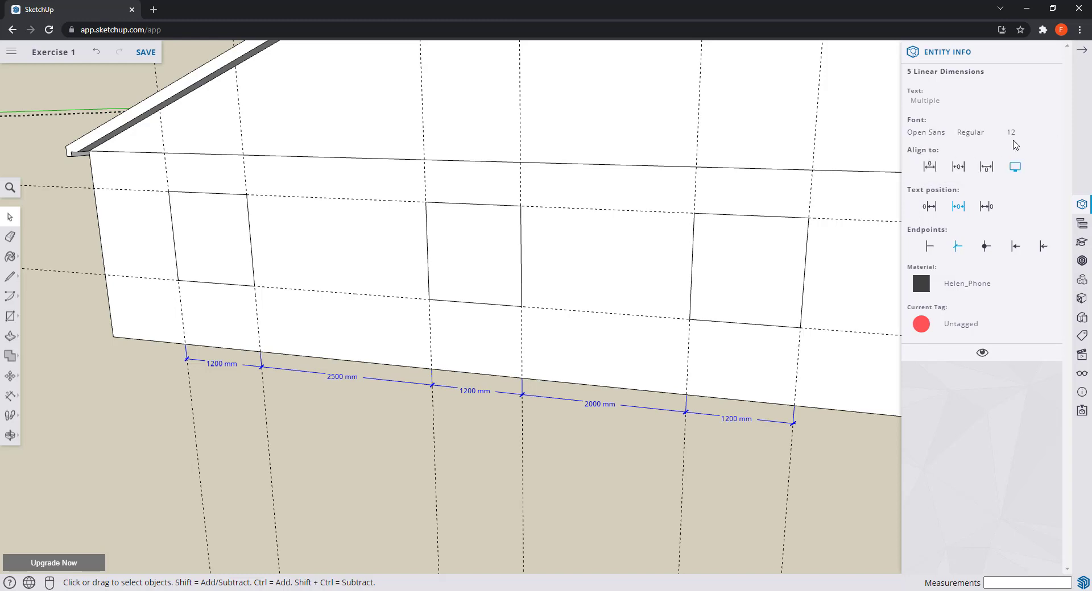
pyautogui.click(1011, 135)
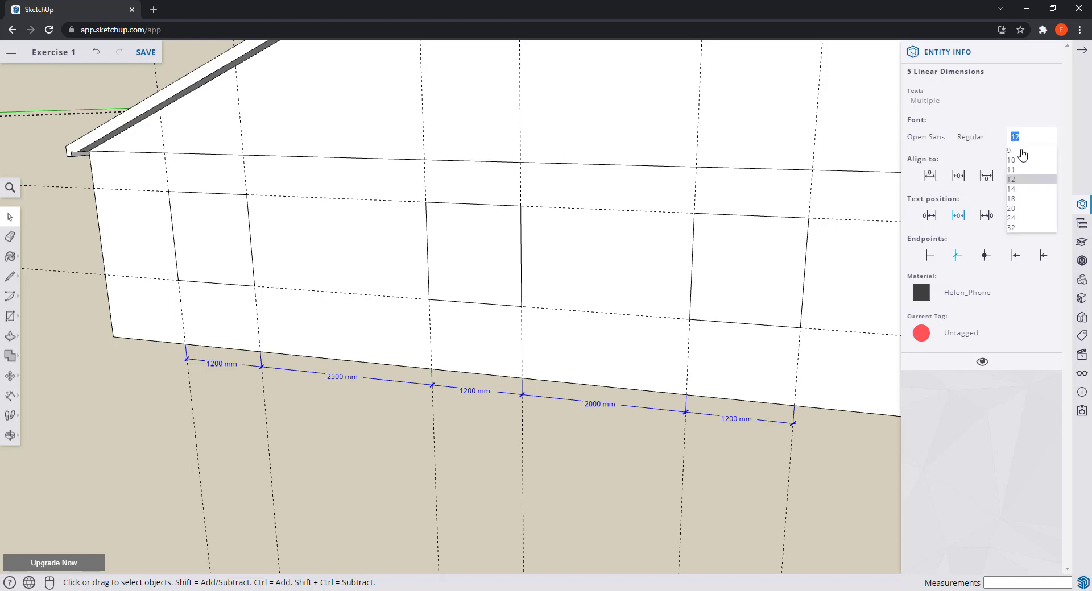
pyautogui.click(1011, 208)
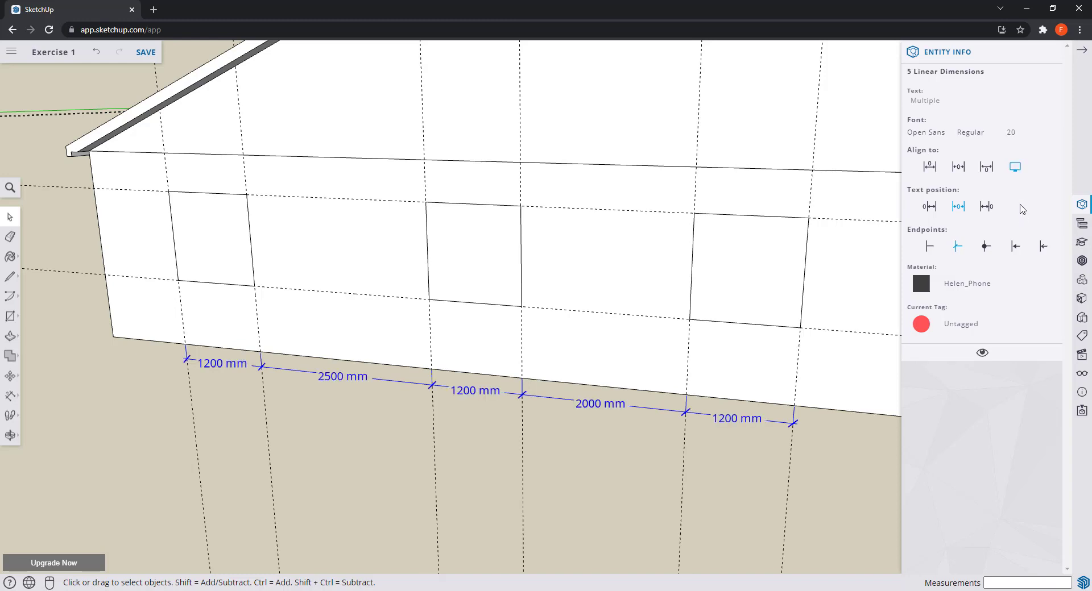
pyautogui.hotkey('ctrl', 's')
# - Dimension the distance from the gable wall's base corner to the first window's nearest guide, in line with the existing dimensions
pyautogui.press('d')
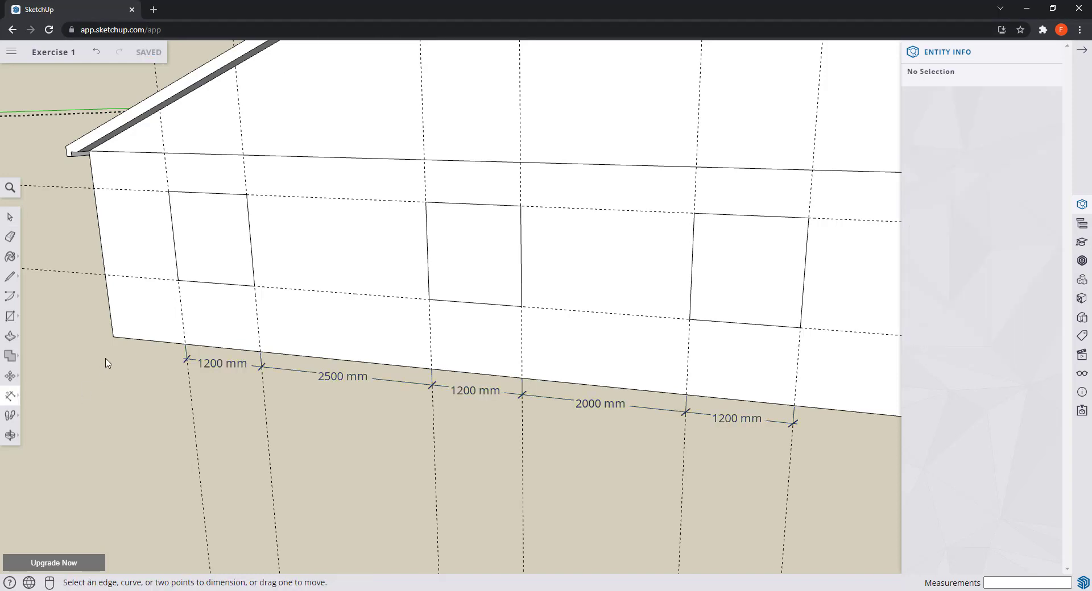
pyautogui.click(113, 337)
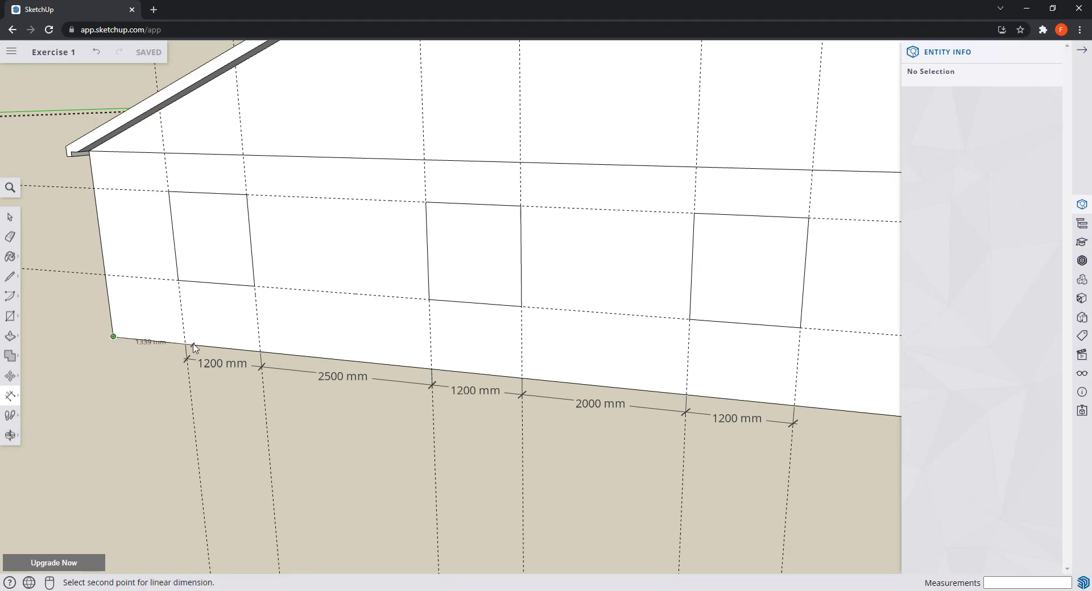
pyautogui.click(185, 345)
pyautogui.click(188, 364)
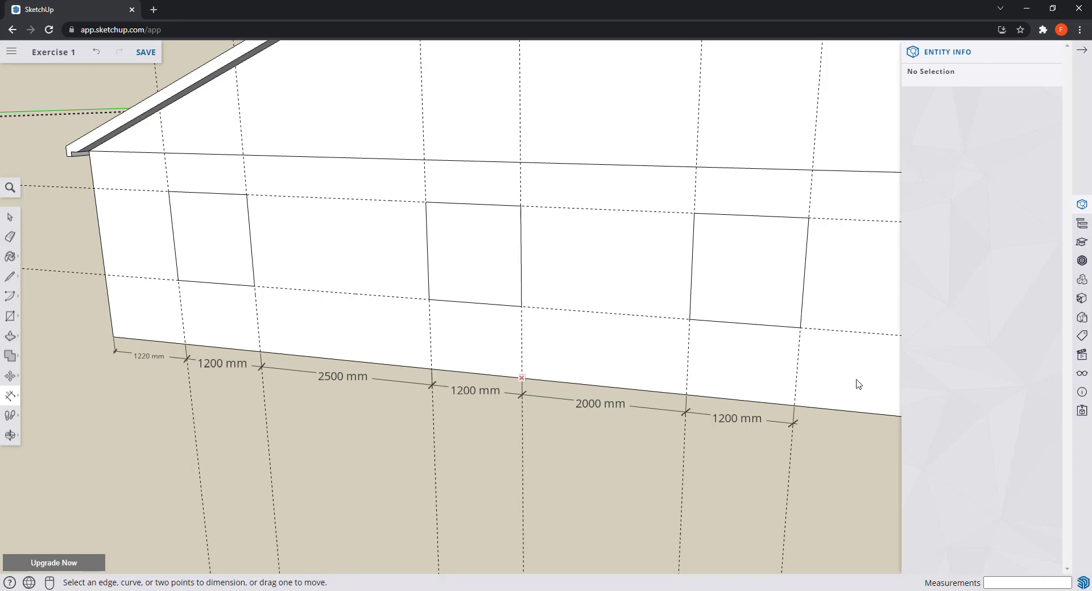
# - Open the model info and try the length format in centimetres and in metres, with precisions of 0.0 and 0.00
pyautogui.click(1082, 393)
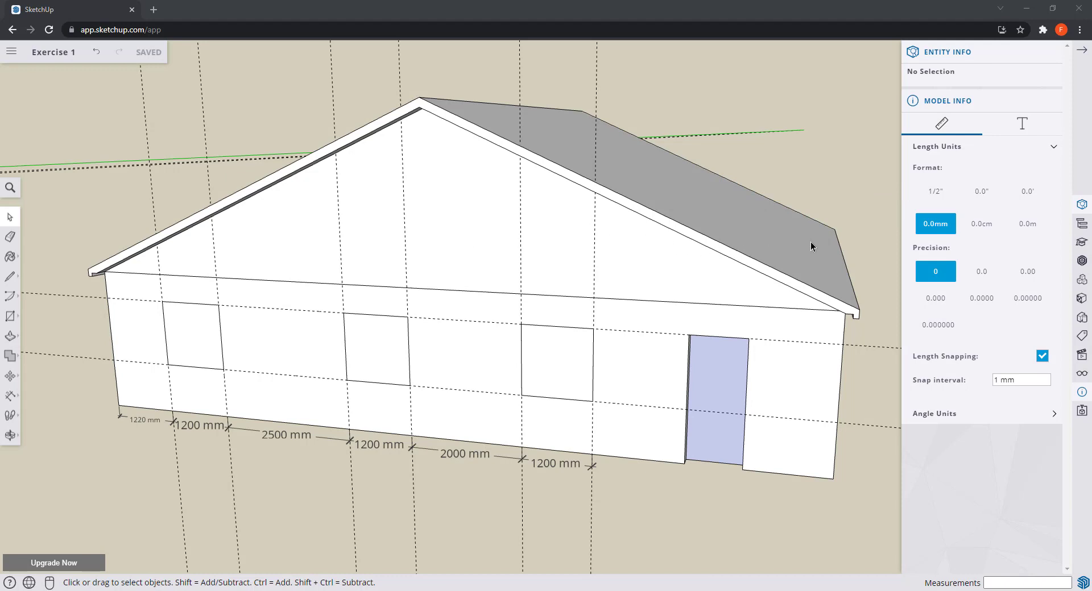
pyautogui.click(981, 224)
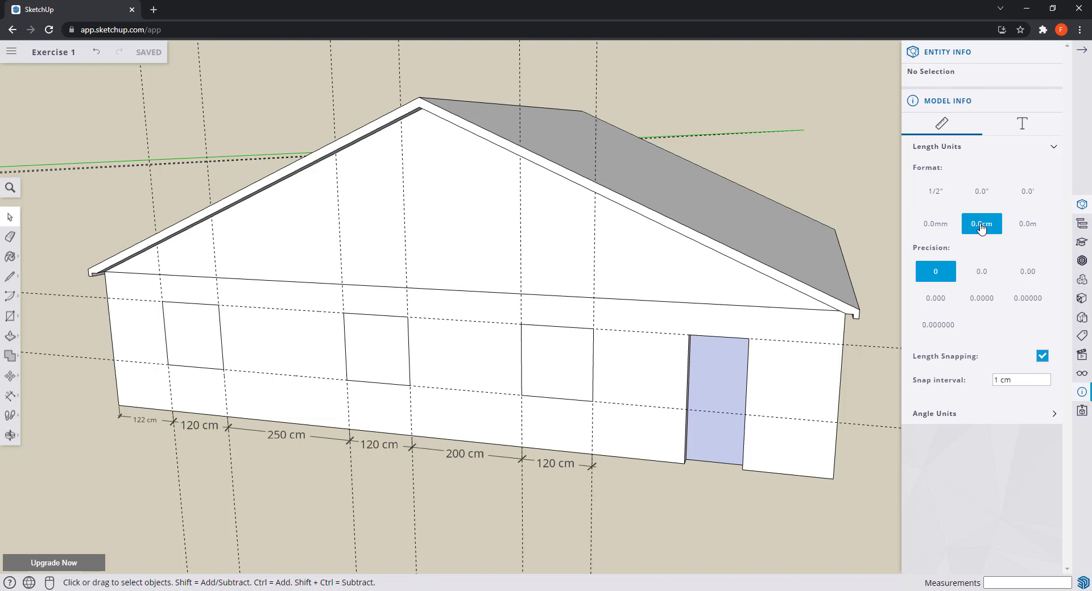
pyautogui.click(1035, 230)
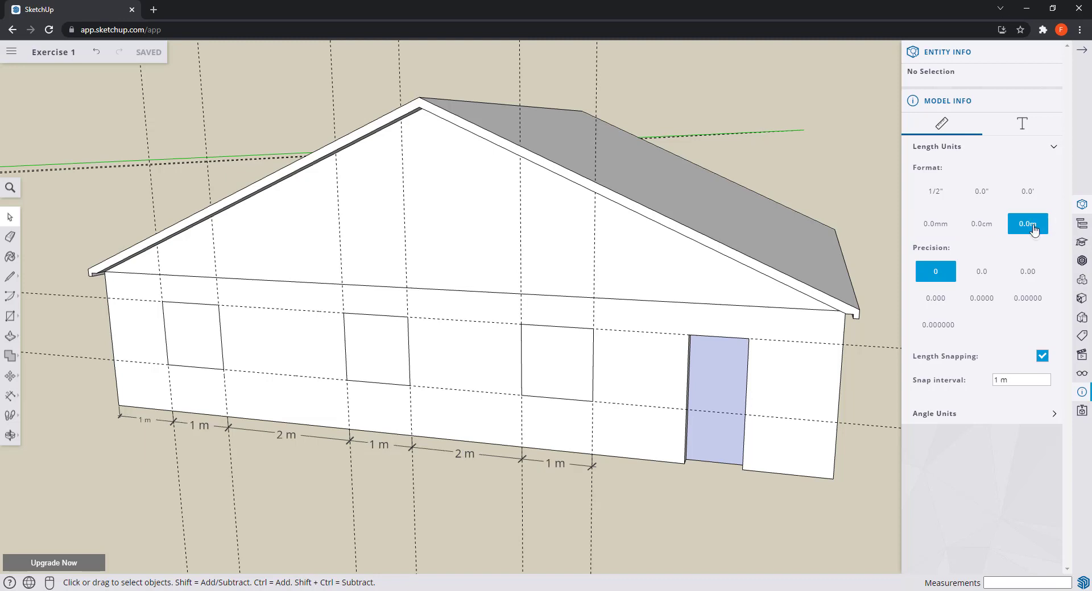
pyautogui.click(991, 273)
pyautogui.click(1022, 274)
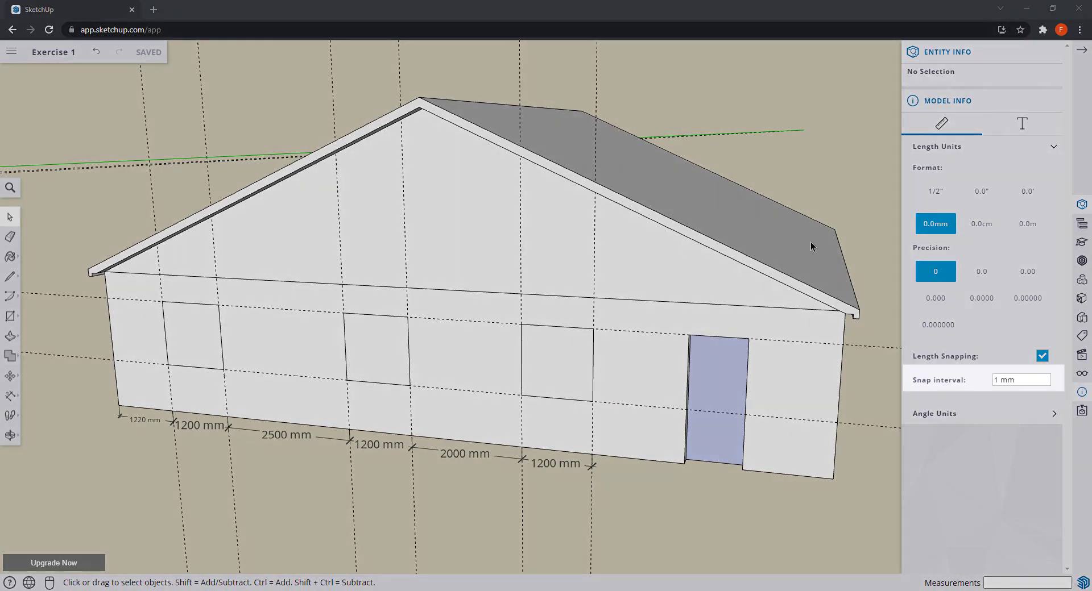
# - Switch the model's length format to centimetres, to metres and back to millimetres
pyautogui.click(981, 224)
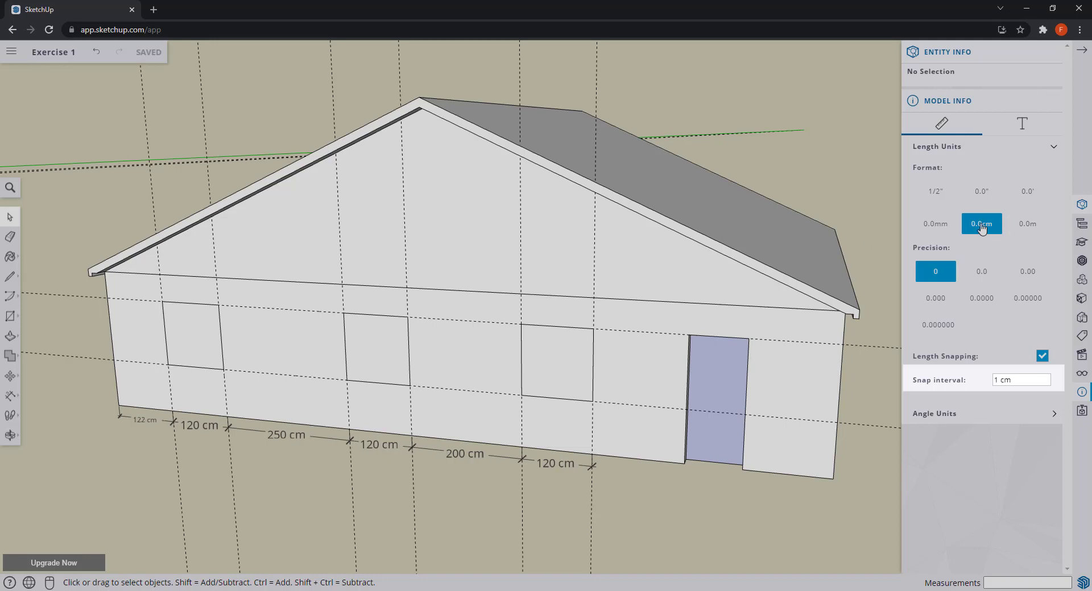
pyautogui.click(1034, 228)
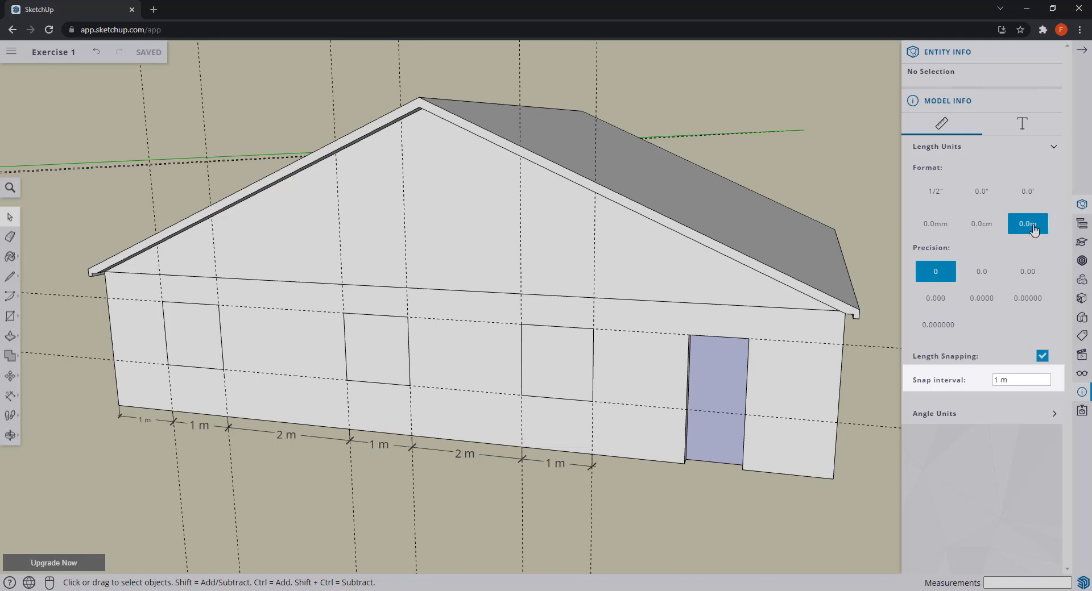
pyautogui.click(935, 223)
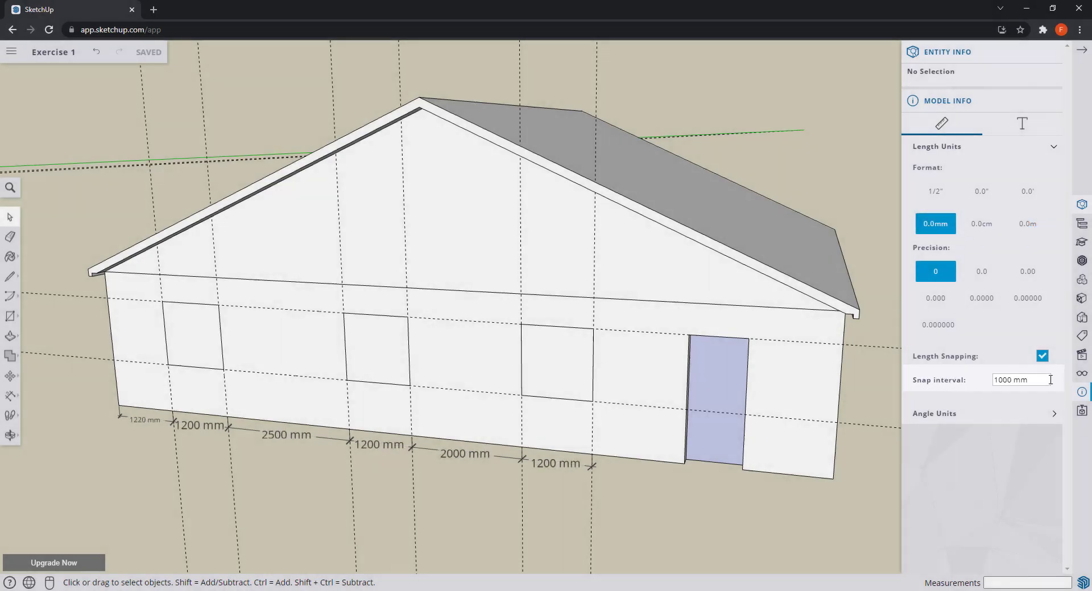
# - Set the length snapping interval to 10 mm
pyautogui.moveTo(1050, 380); pyautogui.dragTo(938, 389)
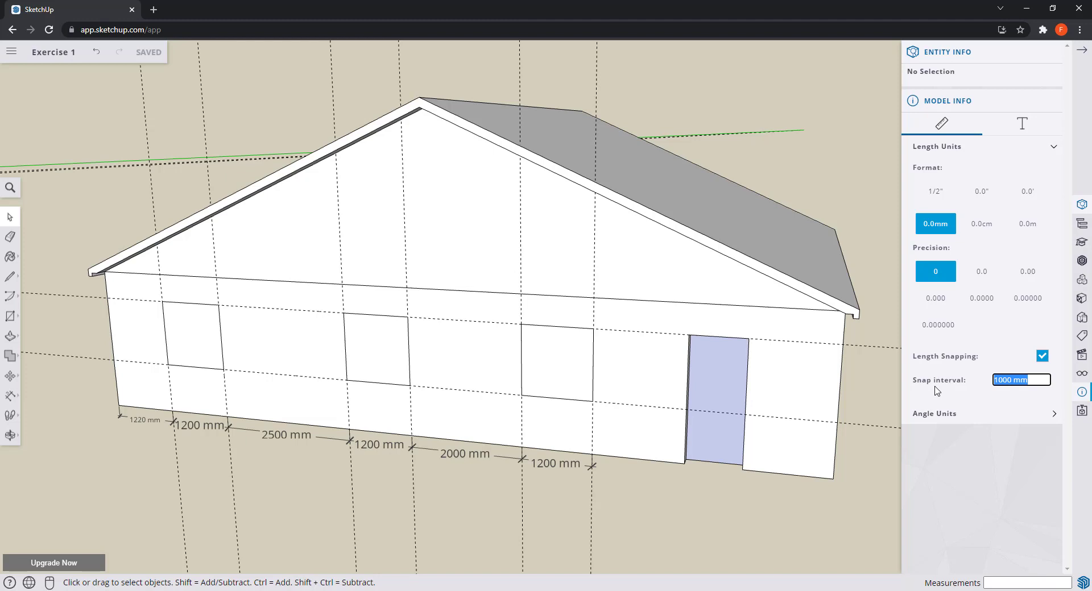
pyautogui.write('10')
pyautogui.click(1001, 448)
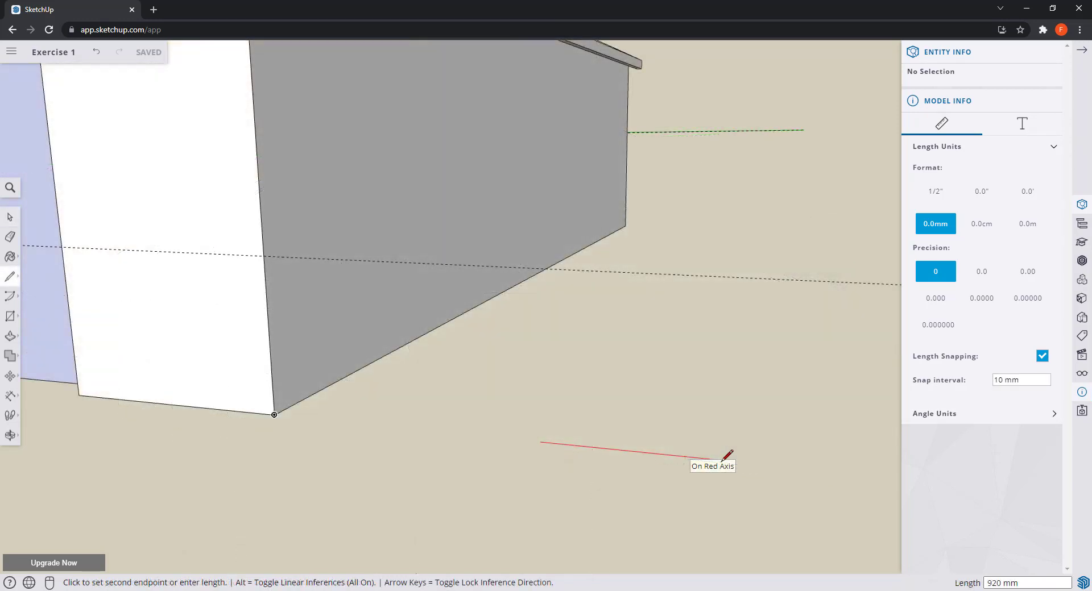
# - Preview a line along the red axis on the ground beside the house to test the length snapping
pyautogui.scroll(2, 728, 455)
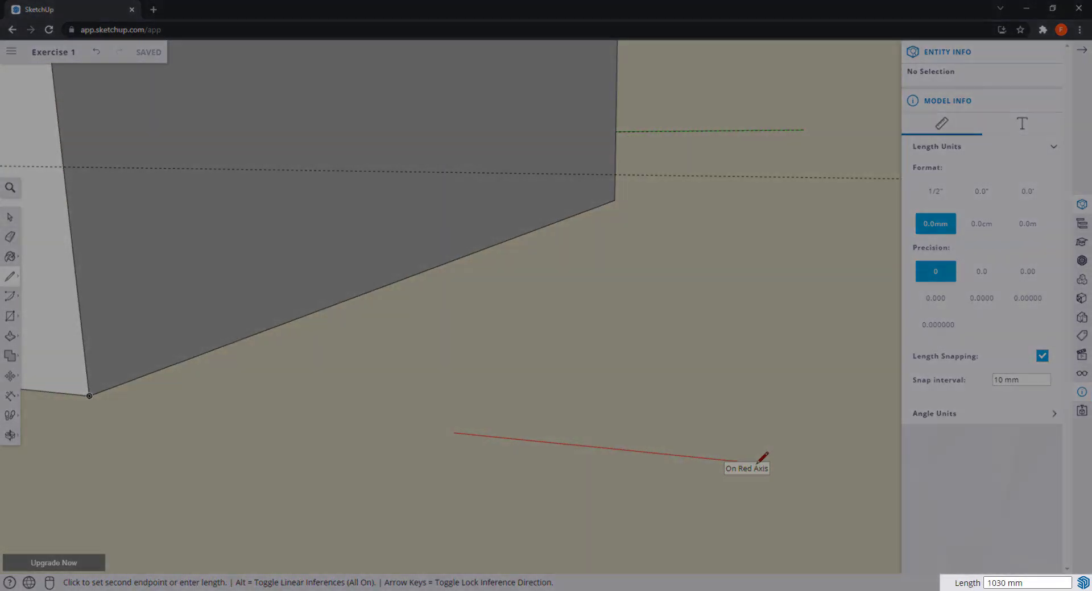
pyautogui.scroll(3, 700, 453)
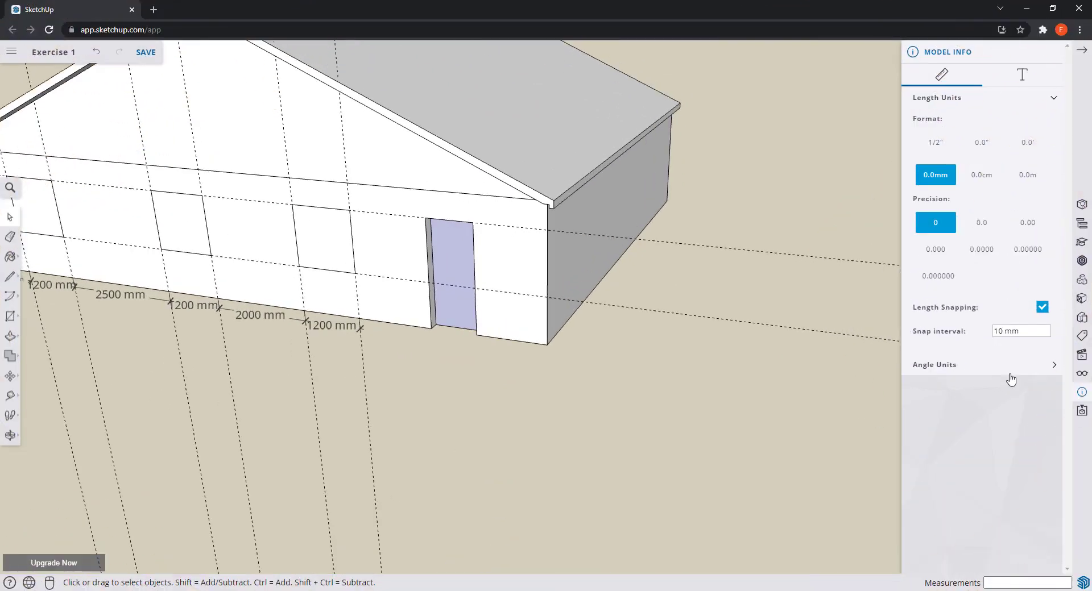
# - Show the angle unit settings and start an arc on the ground with a radius of about 1980 mm to try the 15° snapping
pyautogui.click(1047, 368)
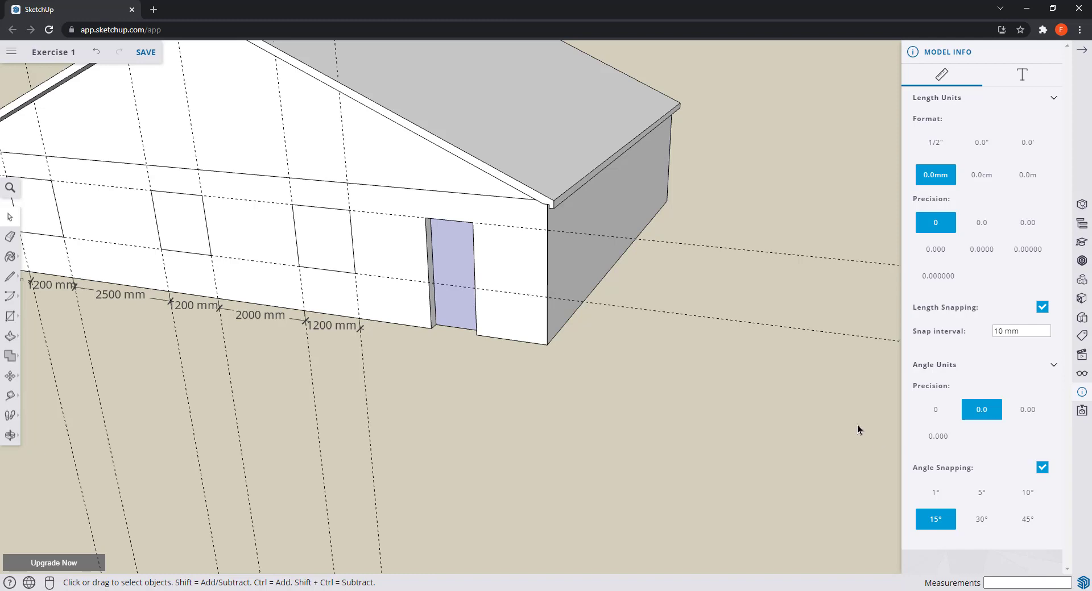
pyautogui.press('a')
pyautogui.click(642, 383)
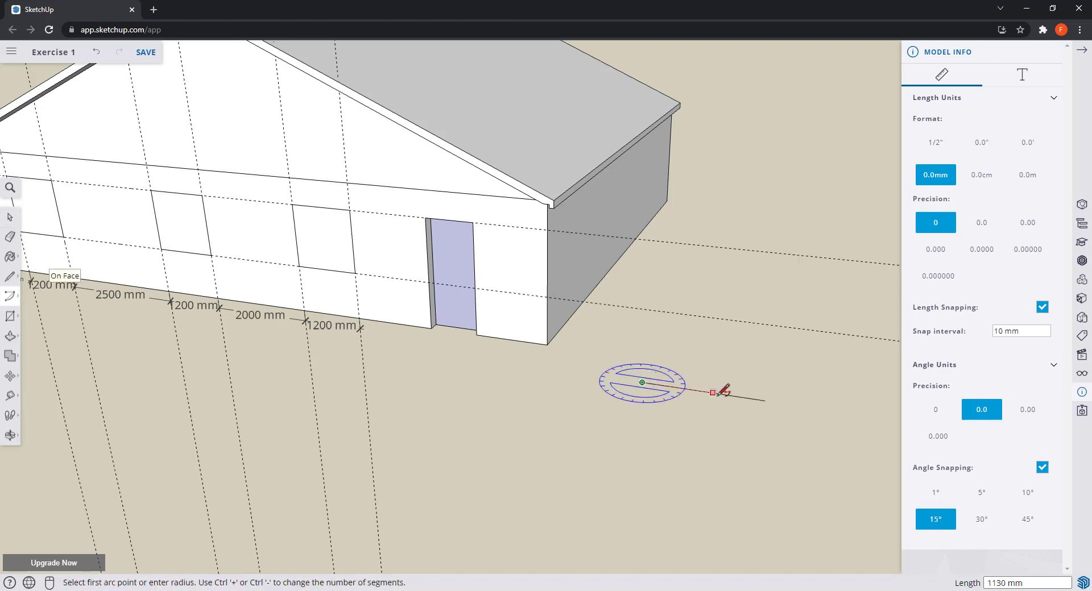
pyautogui.scroll(5, 762, 396)
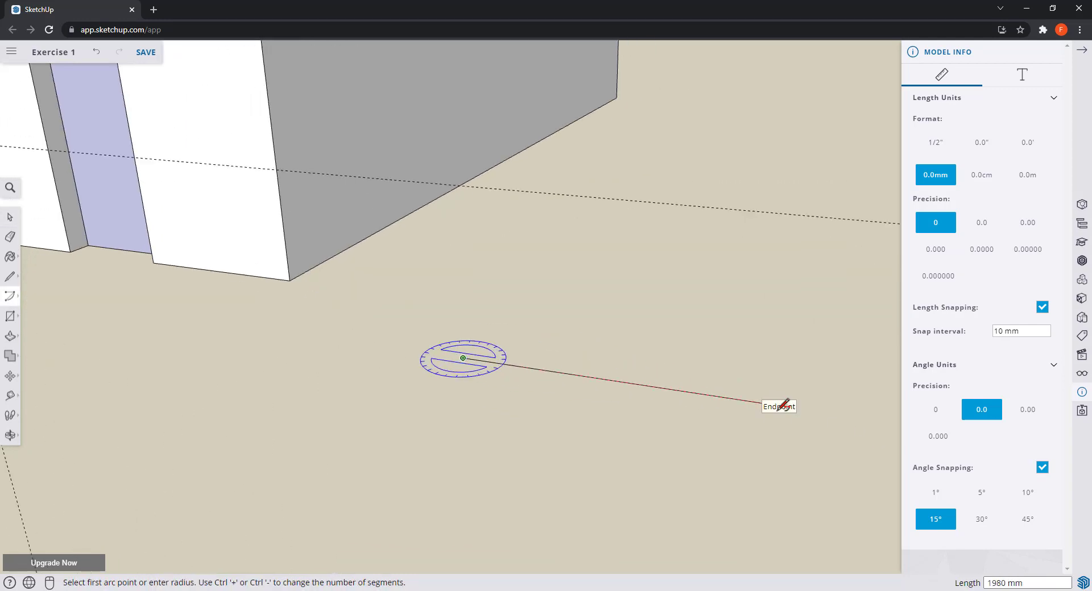
pyautogui.click(767, 404)
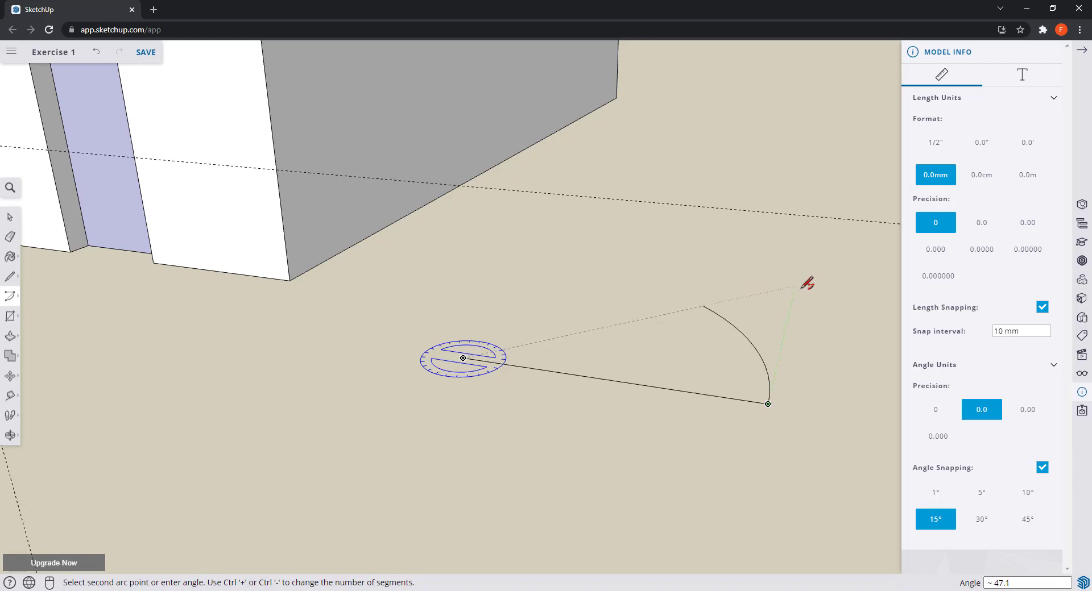
pyautogui.scroll(-2, 797, 290)
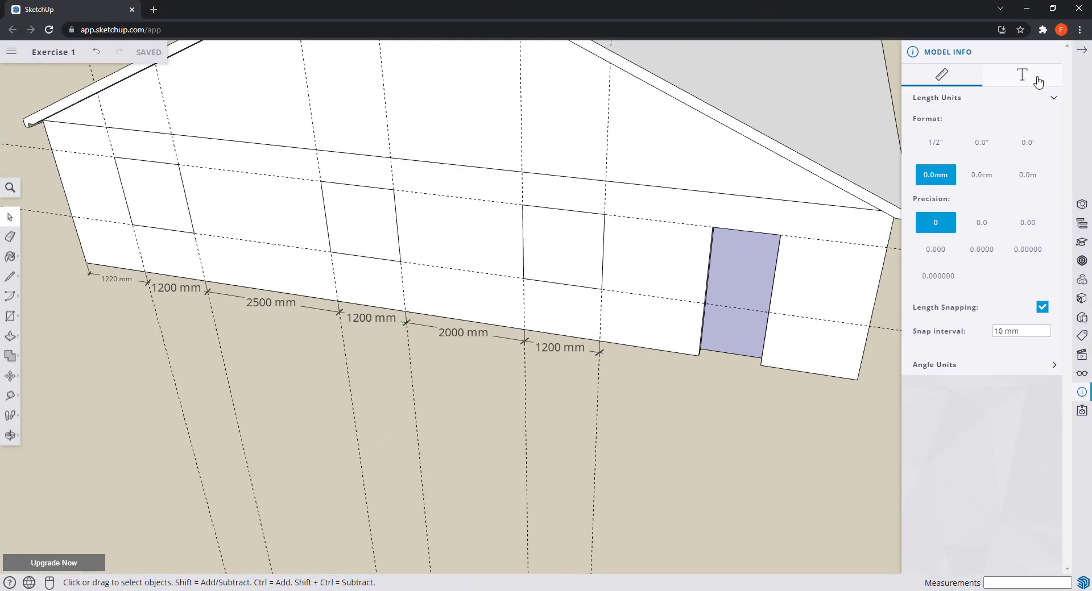
# - Set the default dimension style to font size 20 with dot endpoints and apply it to all dimensions
pyautogui.click(1038, 82)
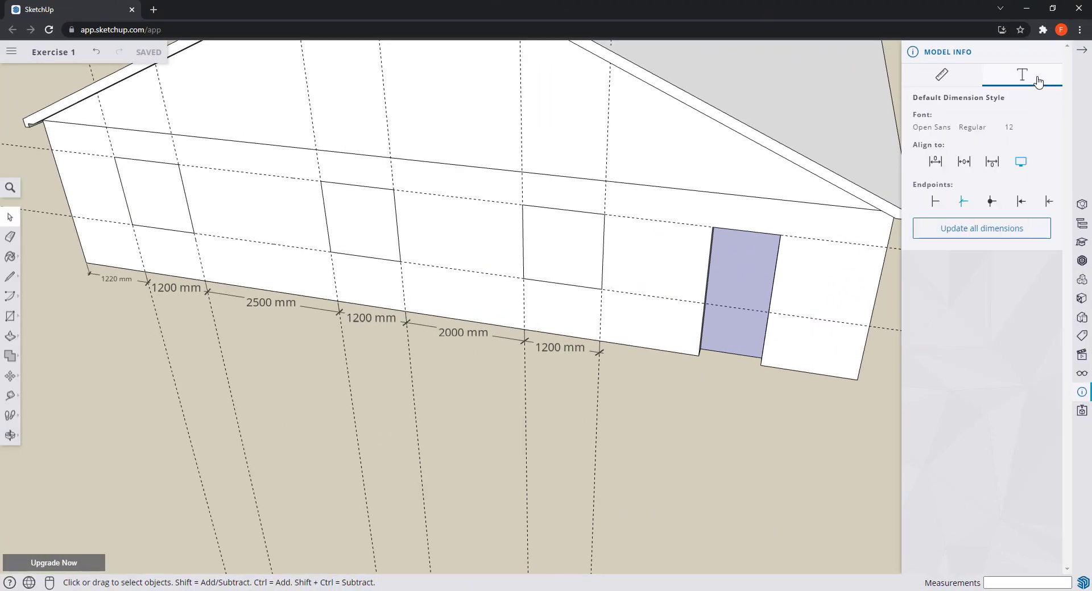
pyautogui.click(1011, 128)
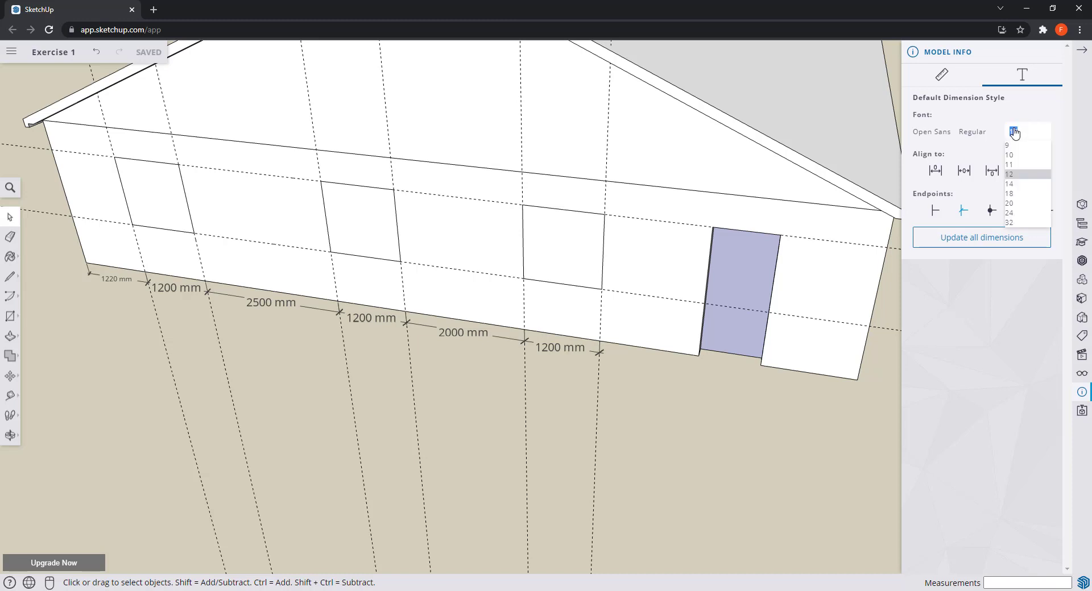
pyautogui.click(1020, 208)
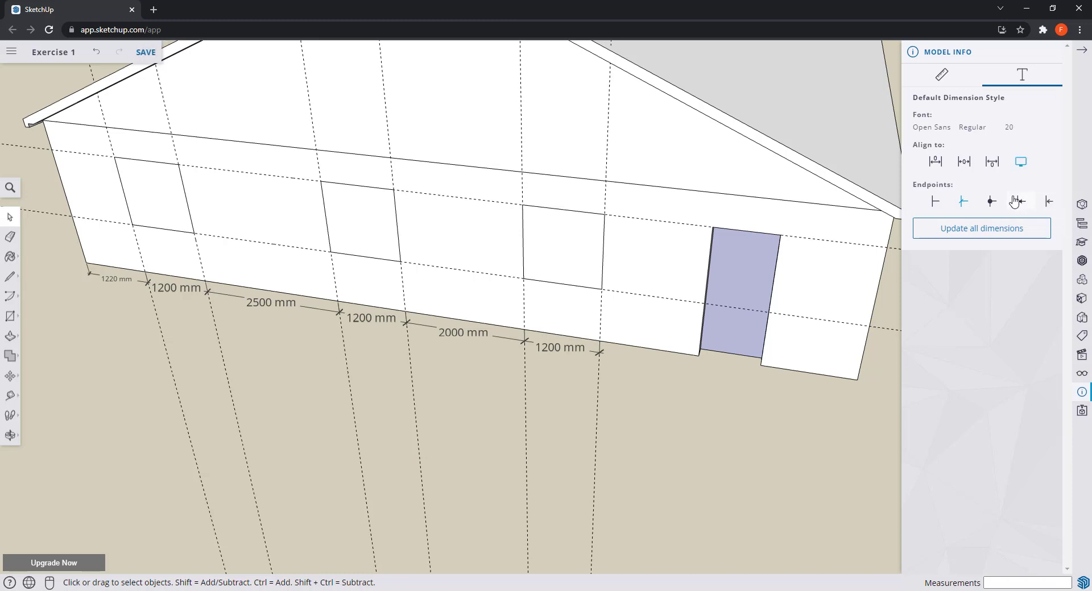
pyautogui.click(992, 202)
pyautogui.click(1013, 234)
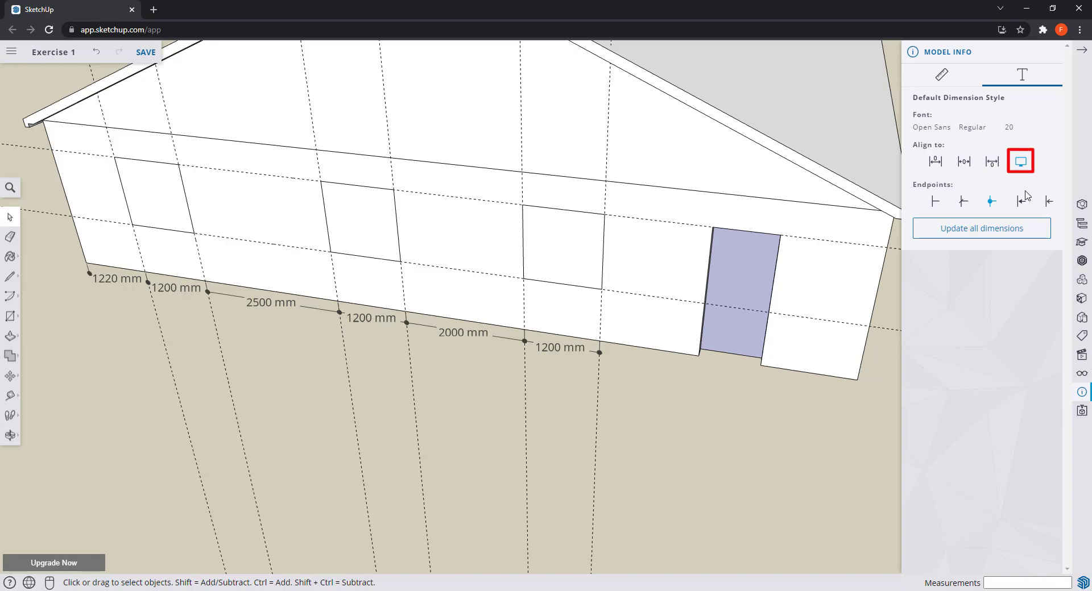
# - Apply the below-line, centred and above-line text alignments to all dimensions in turn, ending with above the line
pyautogui.moveTo(820, 330)
pyautogui.mouseDown(button='middle')
pyautogui.moveTo(806, 331)
pyautogui.moveTo(802, 365)
pyautogui.moveTo(764, 426)
pyautogui.moveTo(641, 441)
pyautogui.moveTo(570, 421)
pyautogui.moveTo(527, 386)
pyautogui.moveTo(538, 343)
pyautogui.moveTo(585, 309)
pyautogui.moveTo(583, 344)
pyautogui.mouseUp(button='middle')
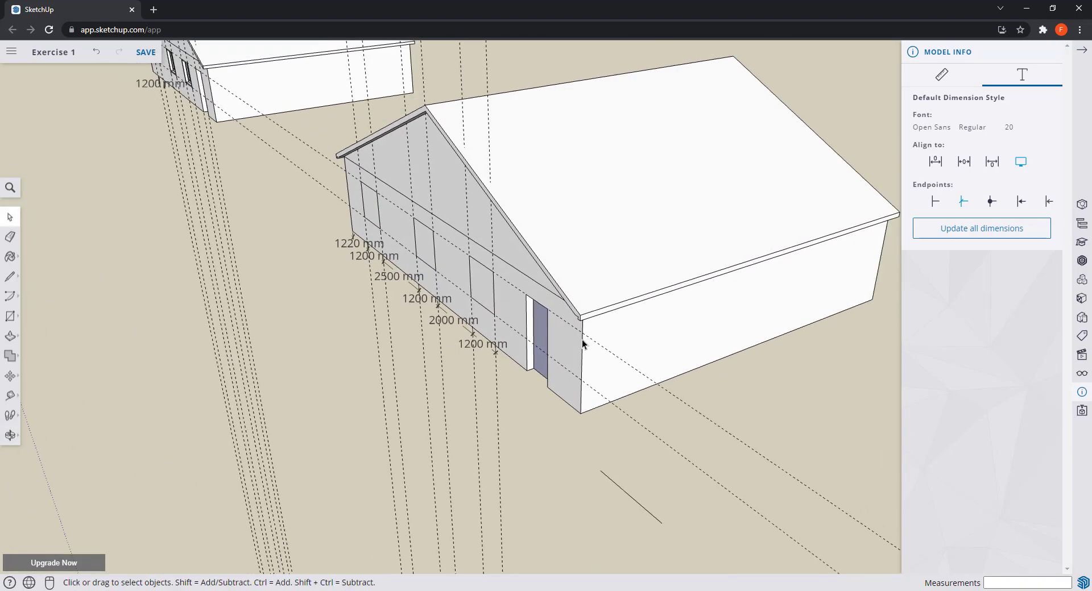
pyautogui.scroll(-2, 583, 344)
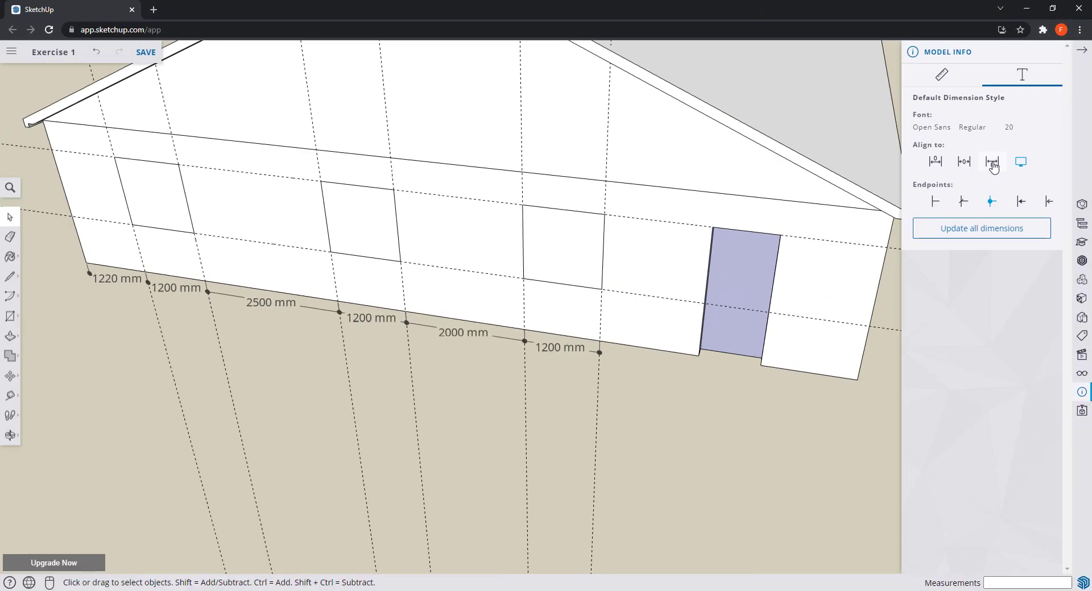
pyautogui.click(993, 162)
pyautogui.click(981, 231)
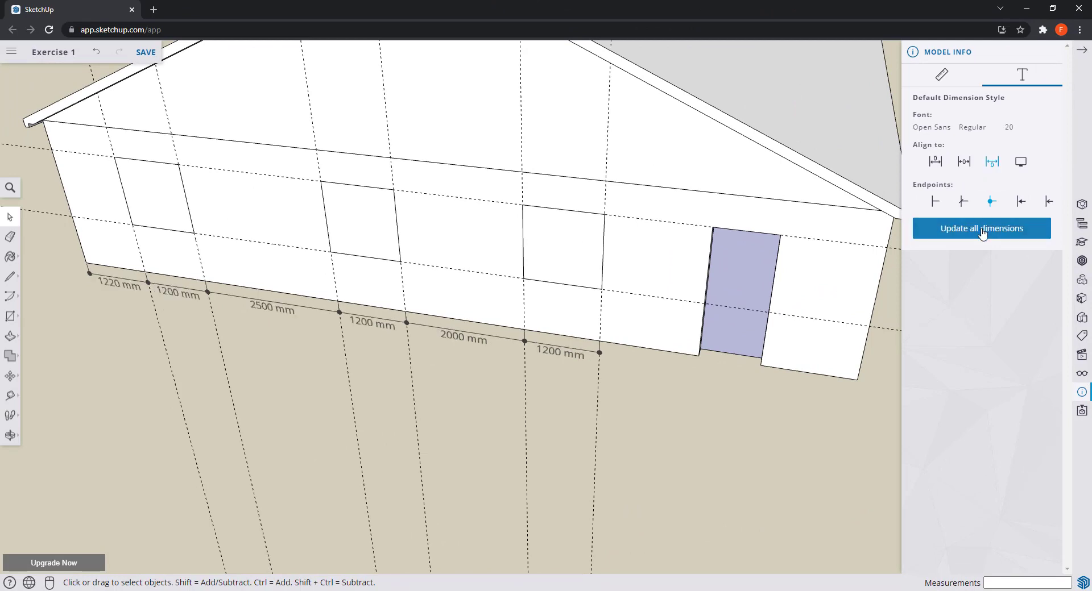
pyautogui.click(963, 164)
pyautogui.click(972, 228)
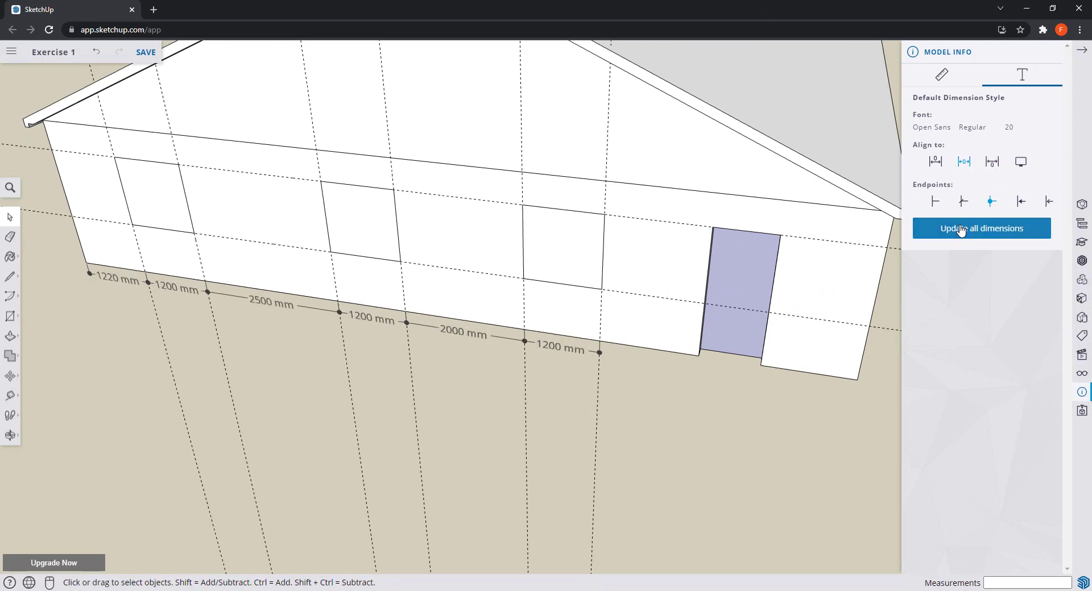
pyautogui.click(934, 163)
pyautogui.click(959, 229)
# - Cycle all dimensions through the none, slash, dot and closed arrow endpoint styles, ending with open arrows
pyautogui.click(935, 201)
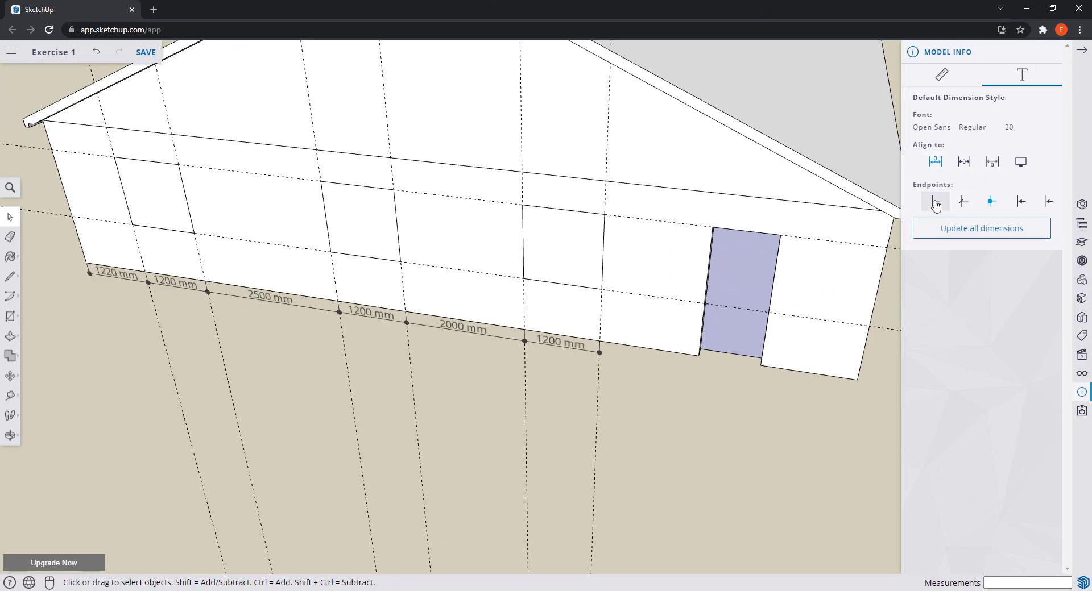
pyautogui.click(954, 230)
pyautogui.click(962, 201)
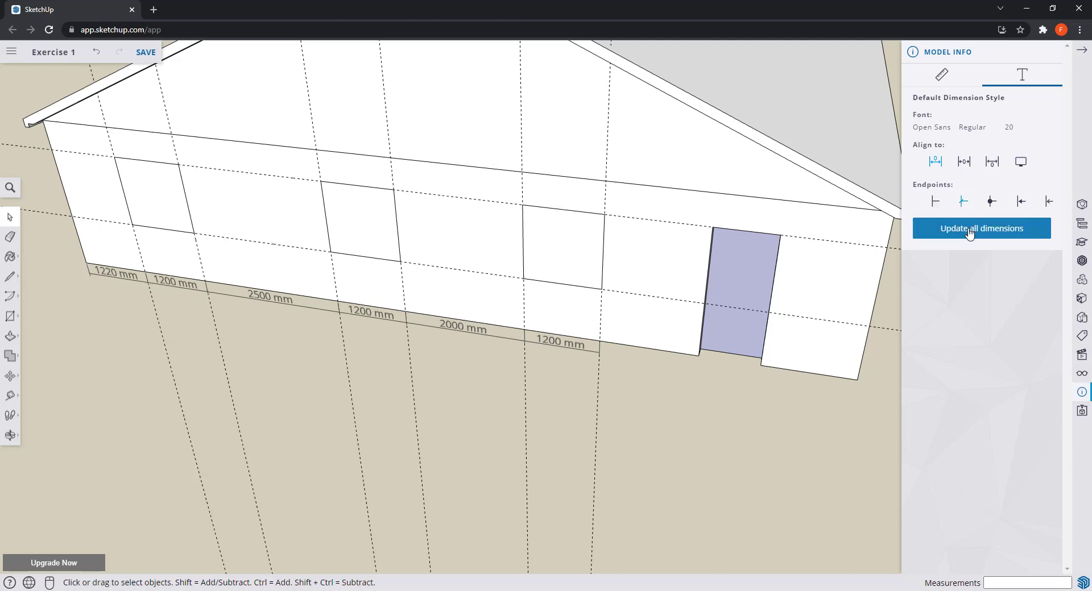
pyautogui.click(992, 203)
pyautogui.click(1006, 230)
pyautogui.click(1021, 202)
pyautogui.click(1030, 231)
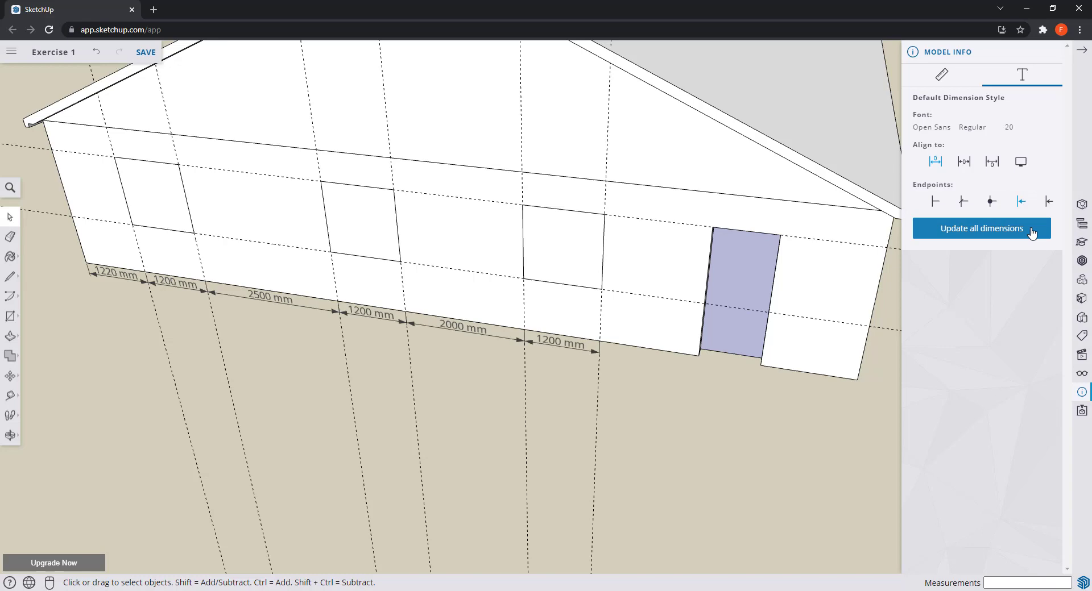
pyautogui.click(1050, 203)
pyautogui.click(1025, 239)
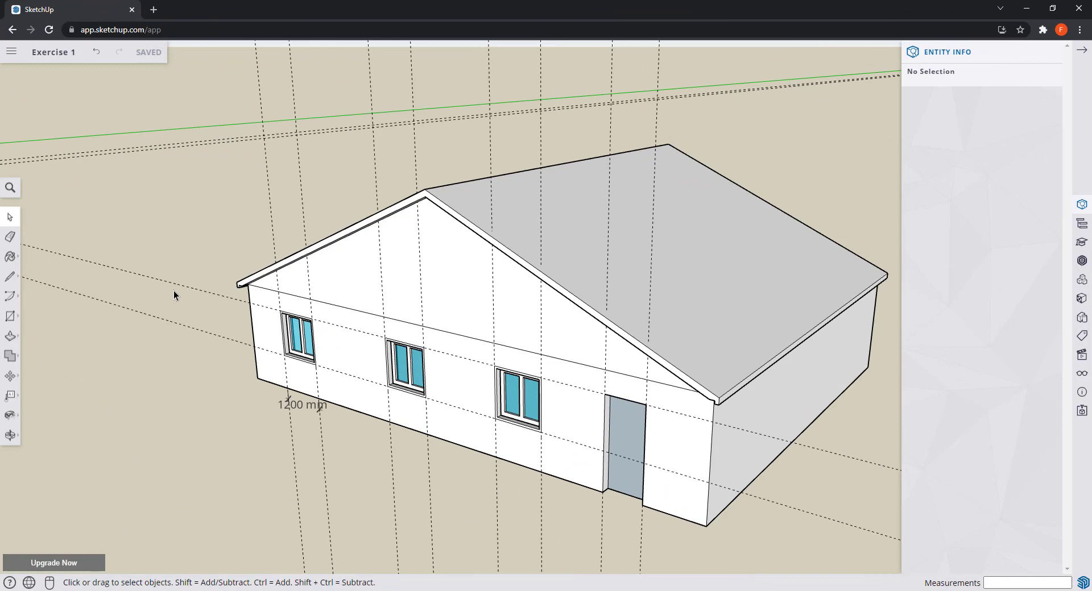
# - Attach a leader text label to the grey roof face and replace its default content with "Text 1"
pyautogui.click(16, 399)
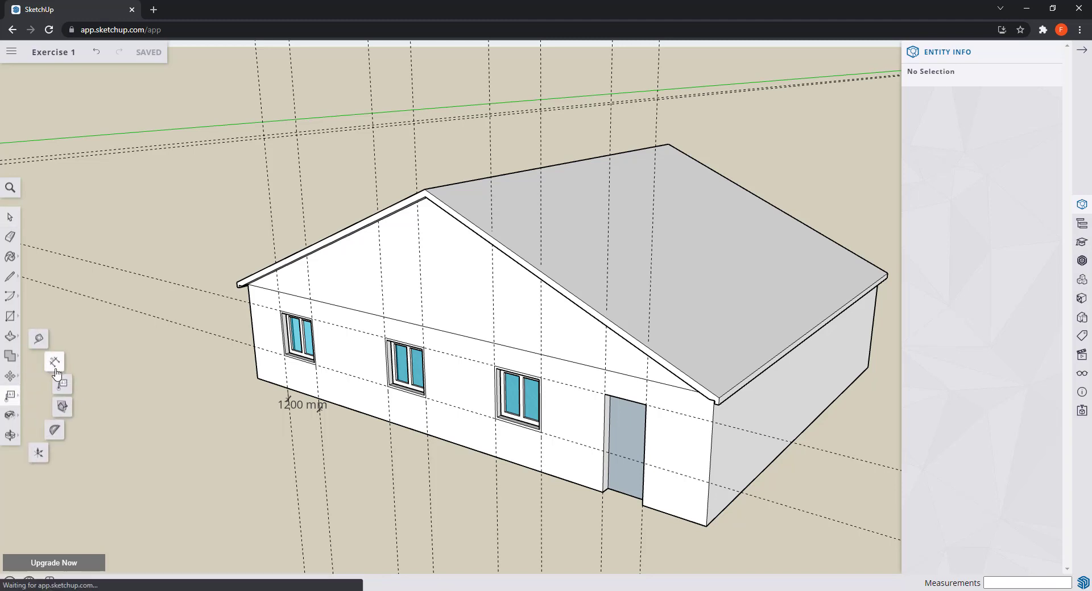
pyautogui.click(62, 389)
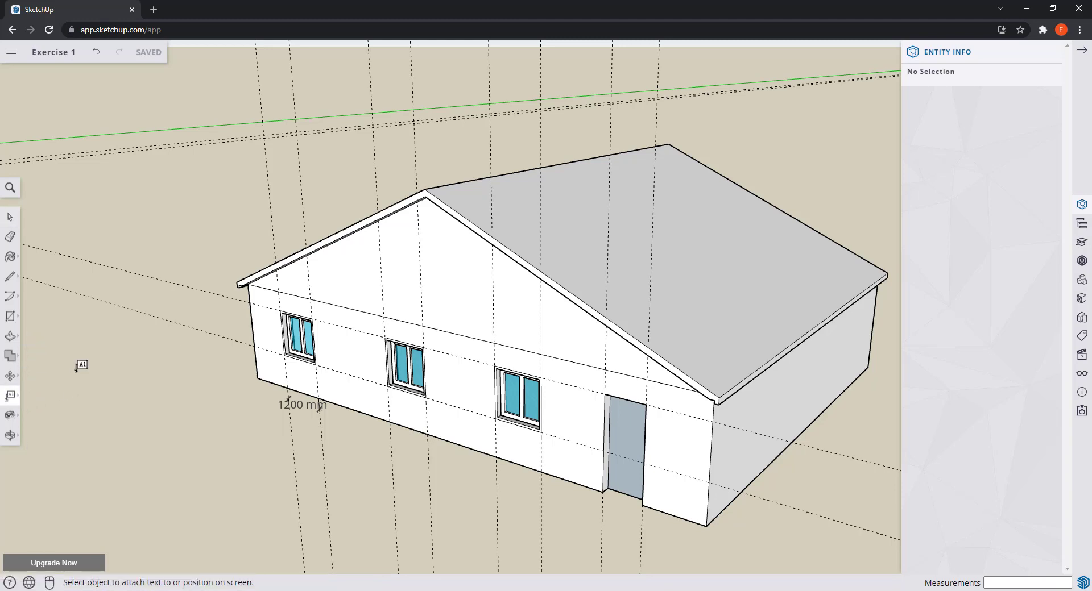
pyautogui.click(699, 267)
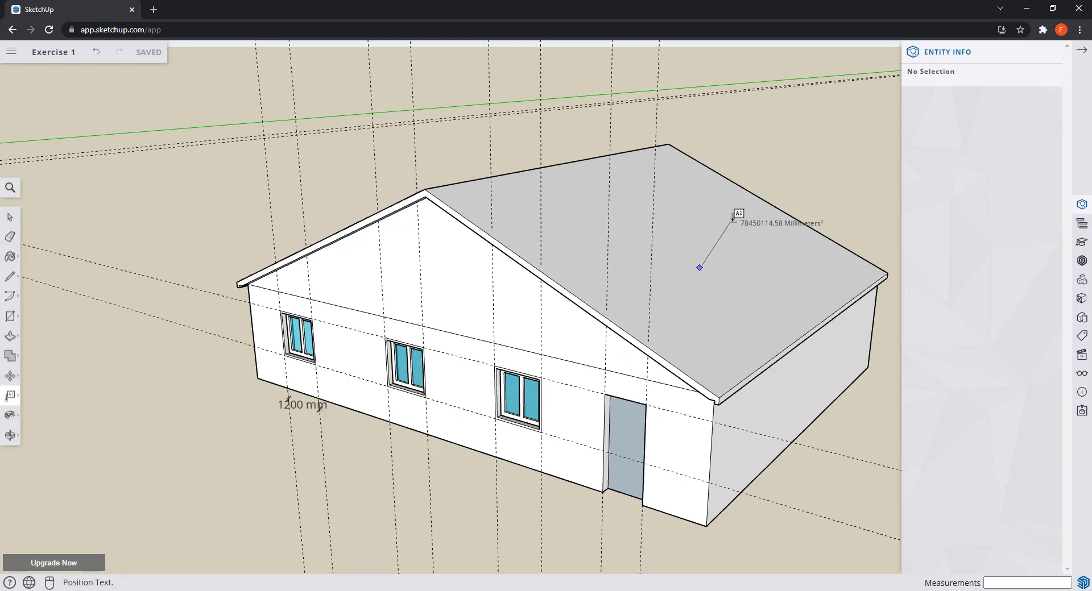
pyautogui.click(732, 217)
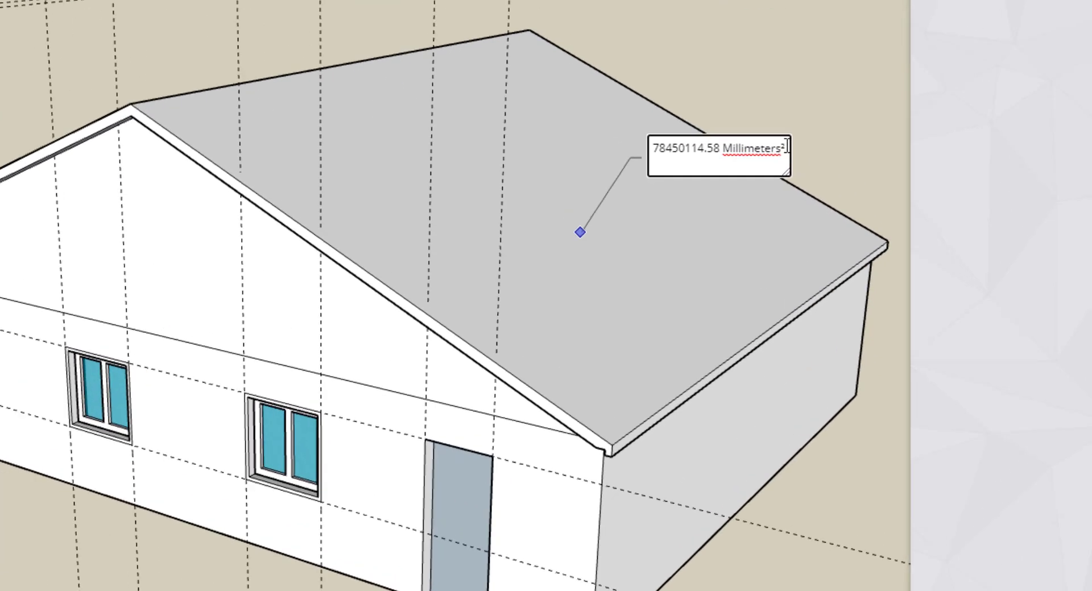
pyautogui.moveTo(786, 147); pyautogui.dragTo(608, 126)
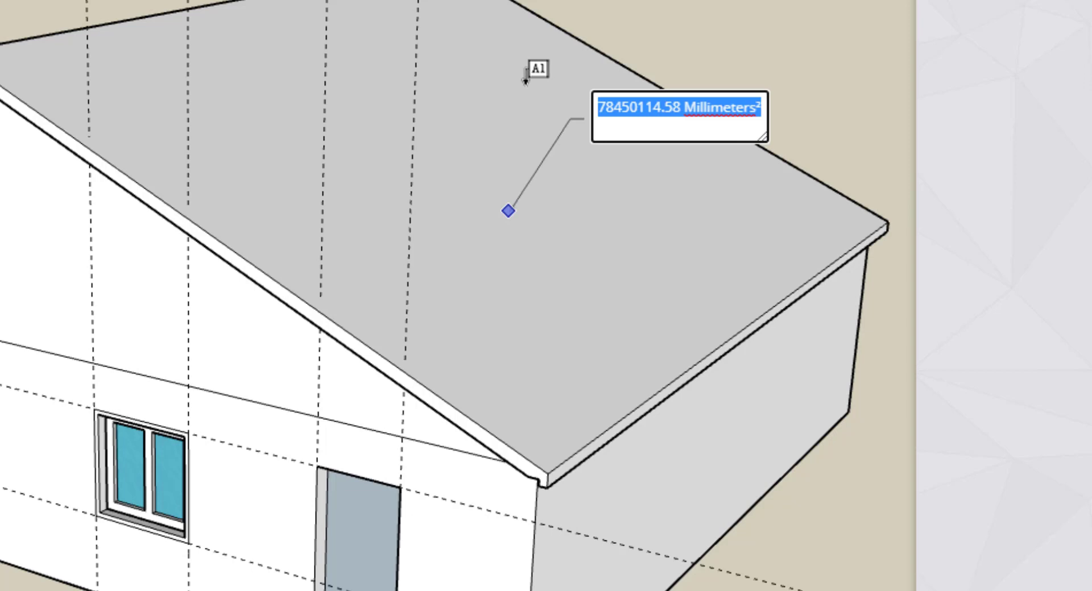
pyautogui.write('Text ')
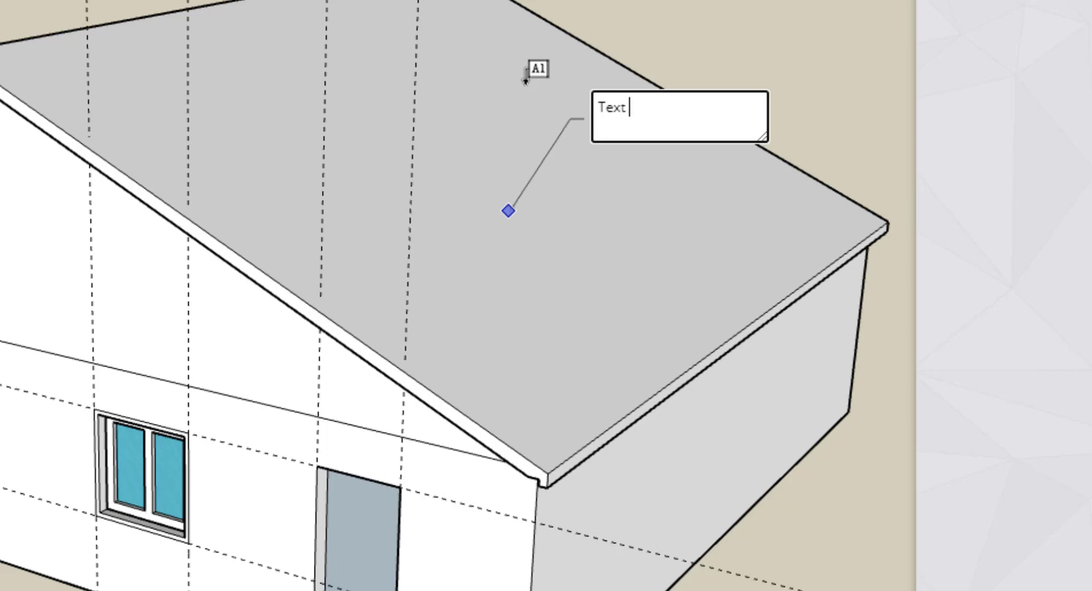
pyautogui.write('1')
pyautogui.click(584, 8)
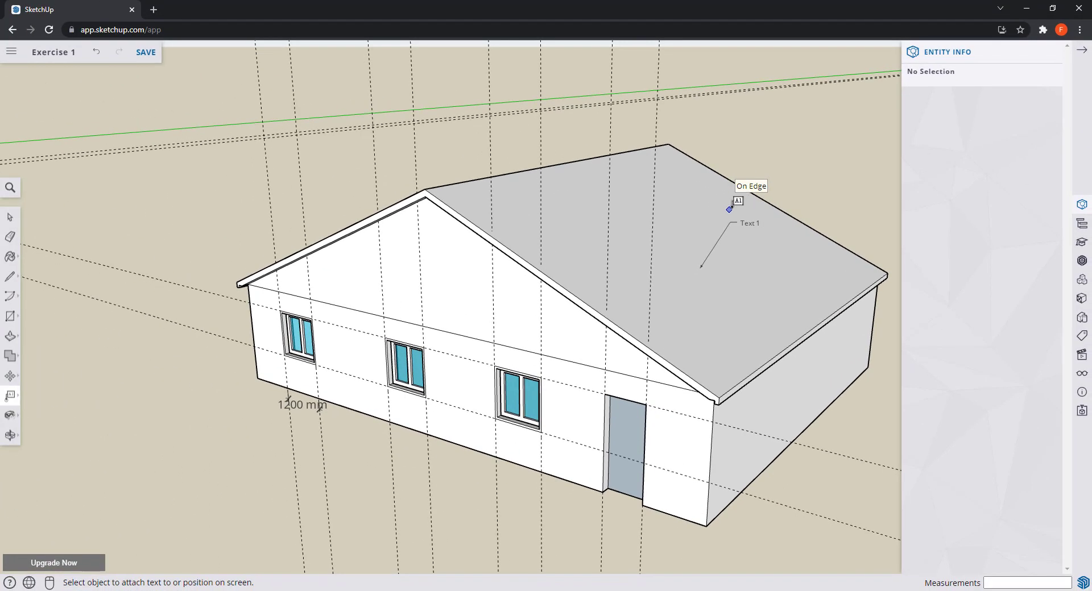
# - Set the font size of the roof's "Text 1" label to 20
pyautogui.press('space')
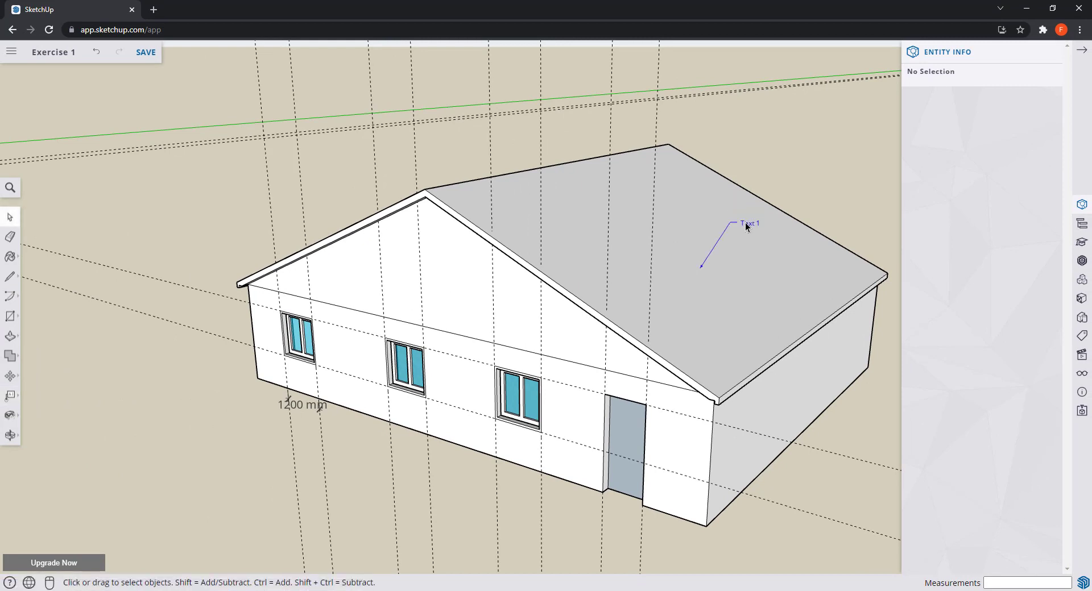
pyautogui.click(745, 224)
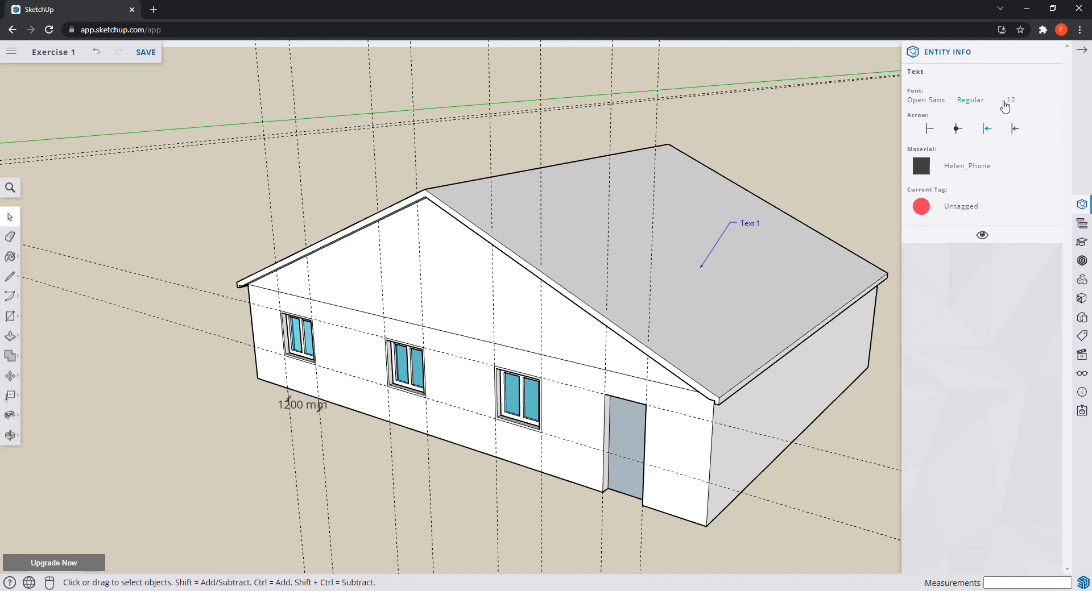
pyautogui.click(1012, 106)
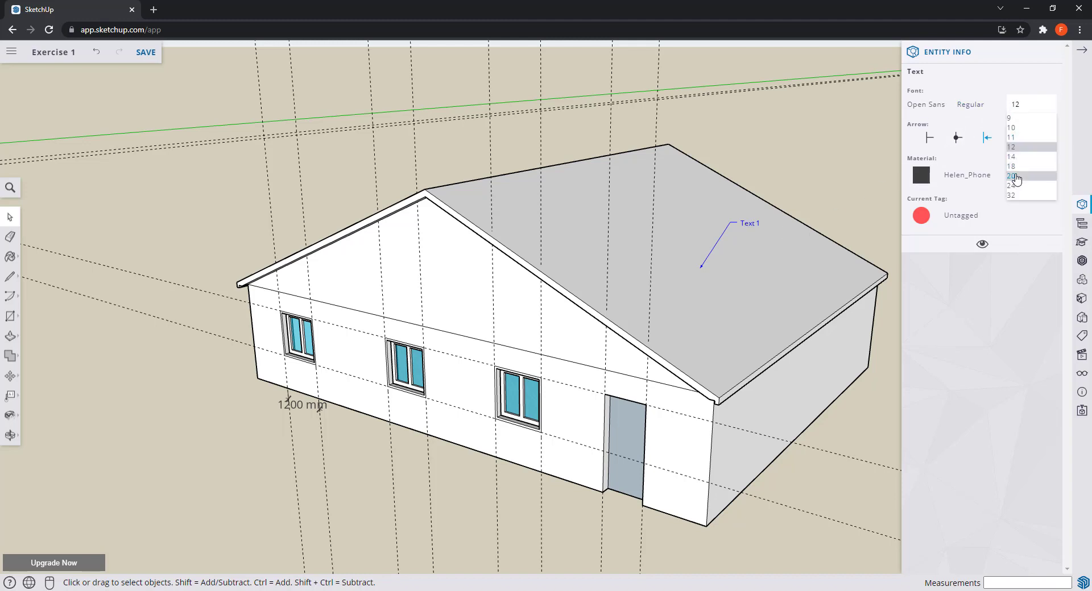
pyautogui.click(1015, 176)
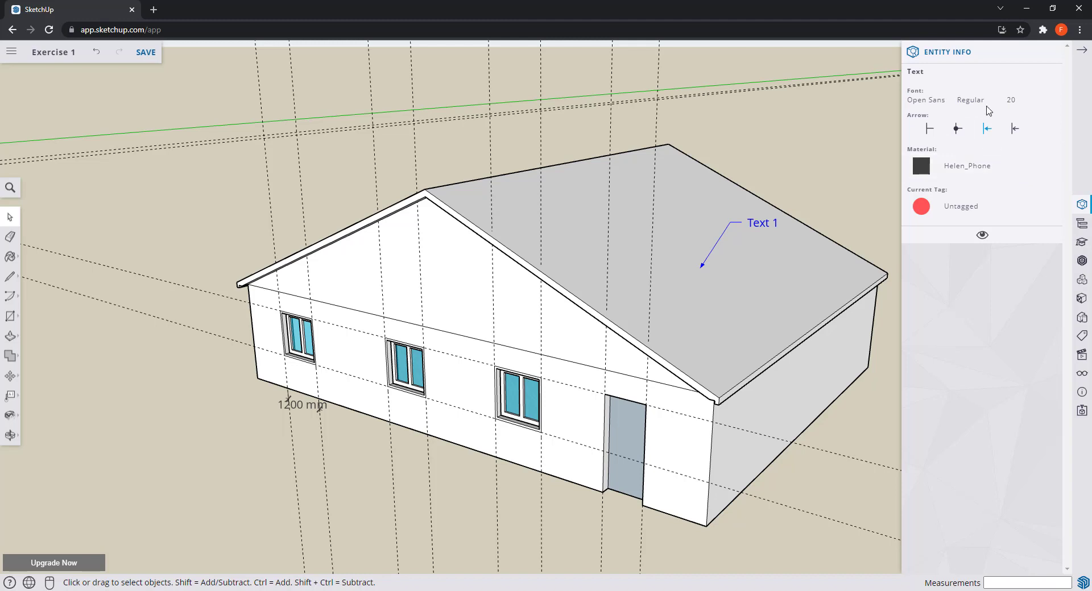
# - Try the roof label's leader arrow styles, ending with the closed arrow, and set its material to white Color M00
pyautogui.click(930, 130)
pyautogui.click(1015, 130)
pyautogui.click(987, 130)
pyautogui.click(959, 129)
pyautogui.click(982, 132)
pyautogui.click(969, 171)
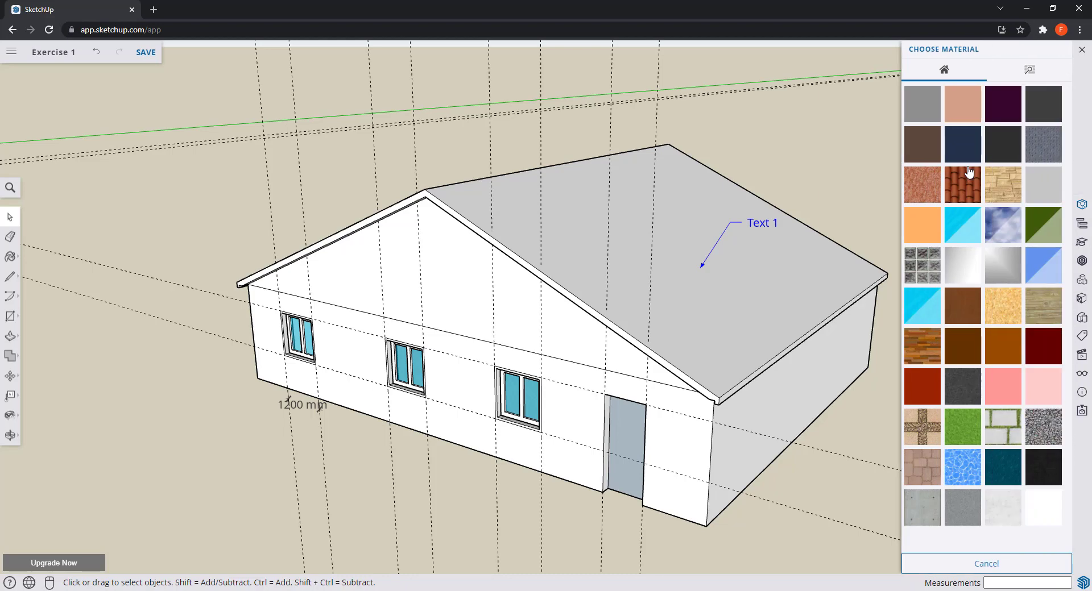
pyautogui.click(1046, 510)
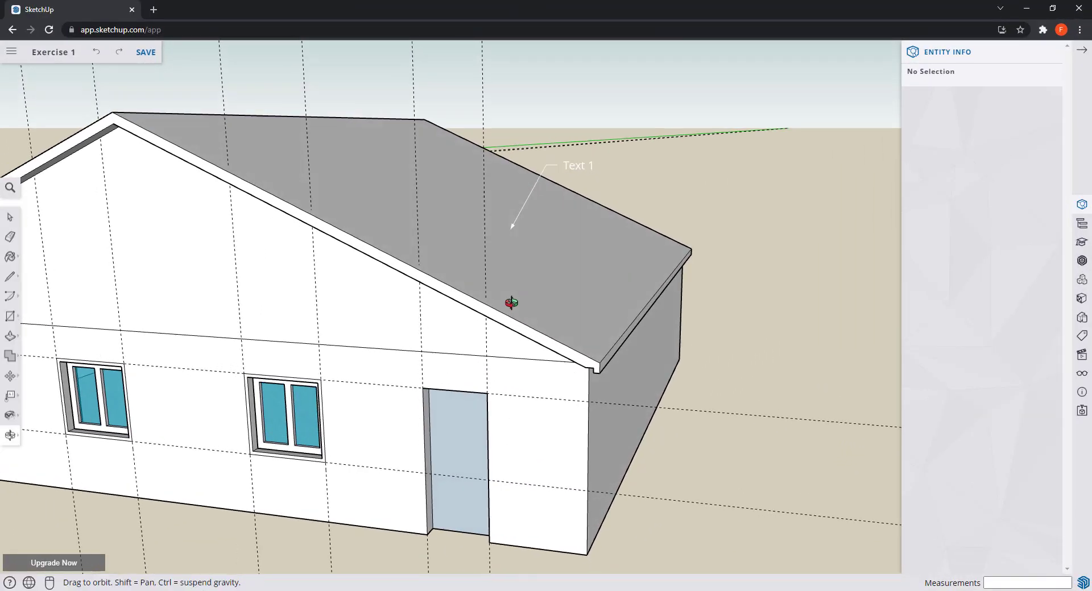
# - Change the roof label's text to "Text 1a", try its arrow style None and undo that arrow change
pyautogui.rightClick(574, 168)
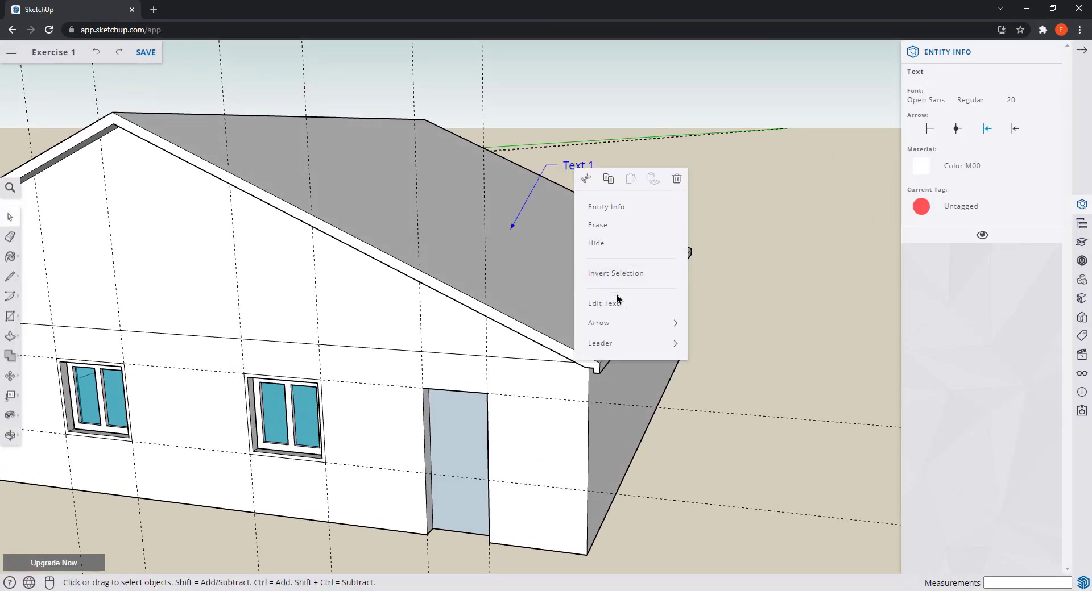
pyautogui.click(629, 304)
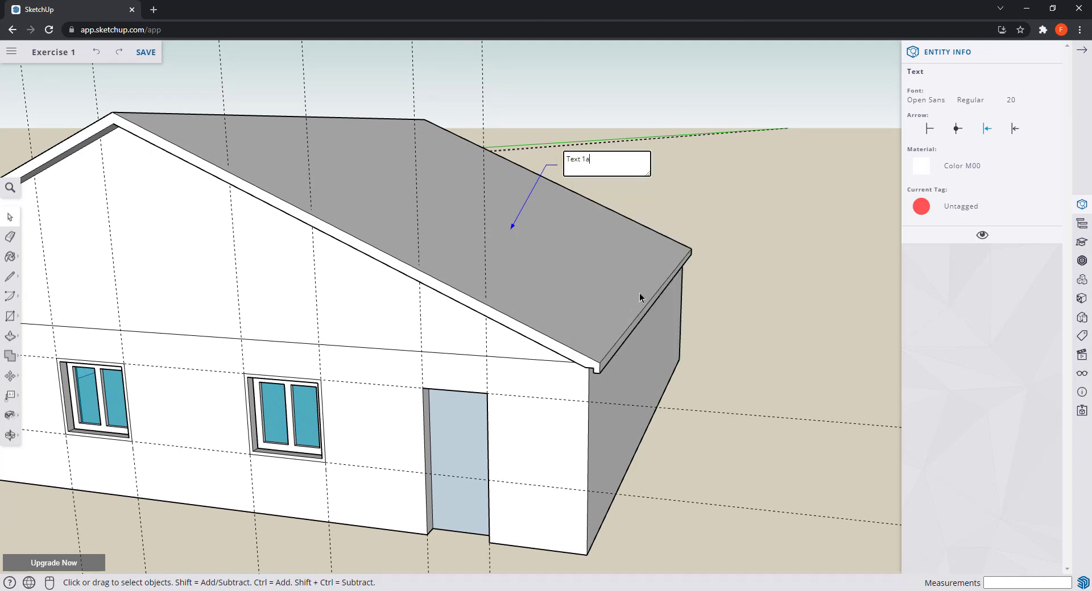
pyautogui.rightClick(582, 166)
pyautogui.moveTo(678, 324)
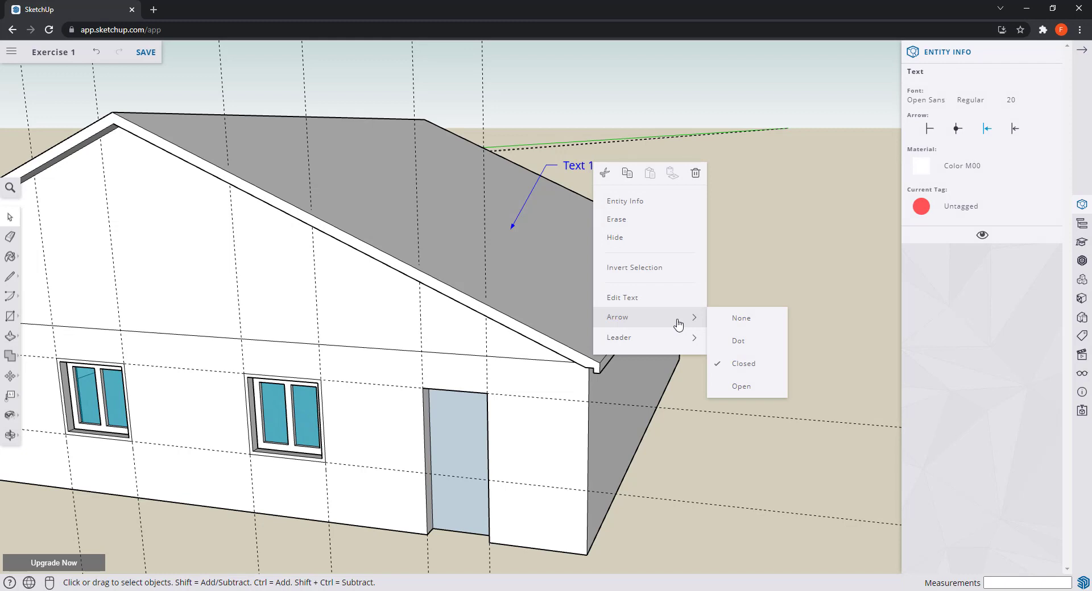
pyautogui.click(755, 320)
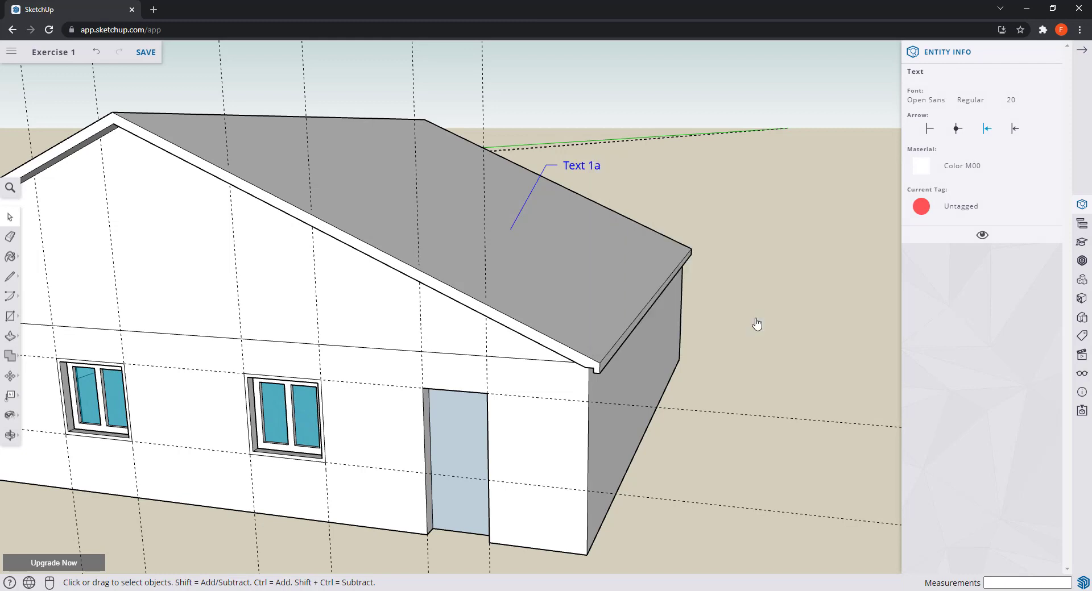
pyautogui.hotkey('ctrl', 'z')
# - Try the Hidden leader option on the roof's "Text 1a" label
pyautogui.rightClick(589, 166)
pyautogui.moveTo(670, 341)
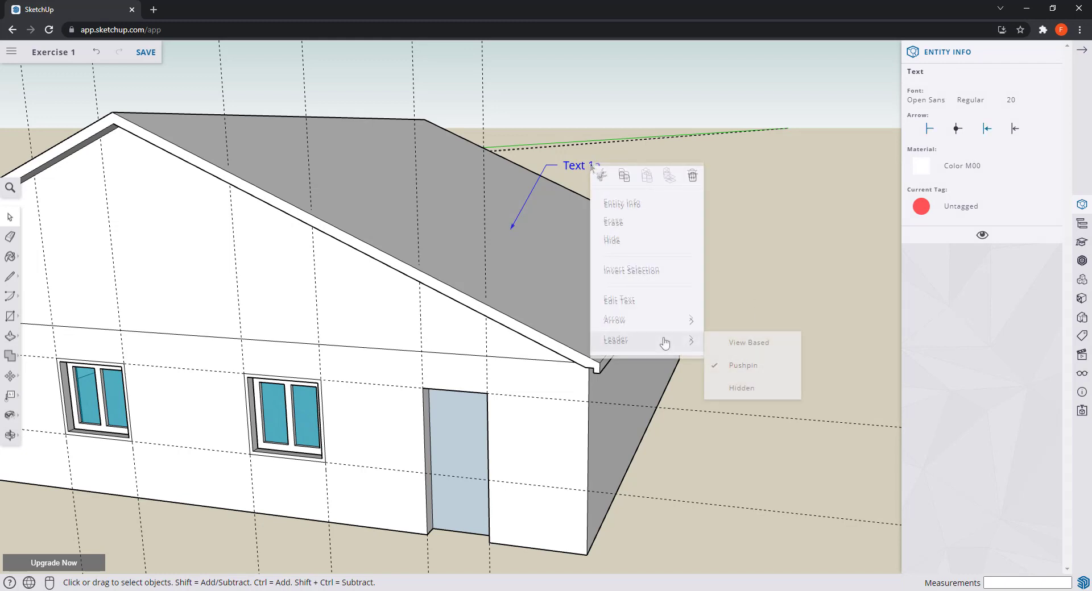
pyautogui.click(738, 389)
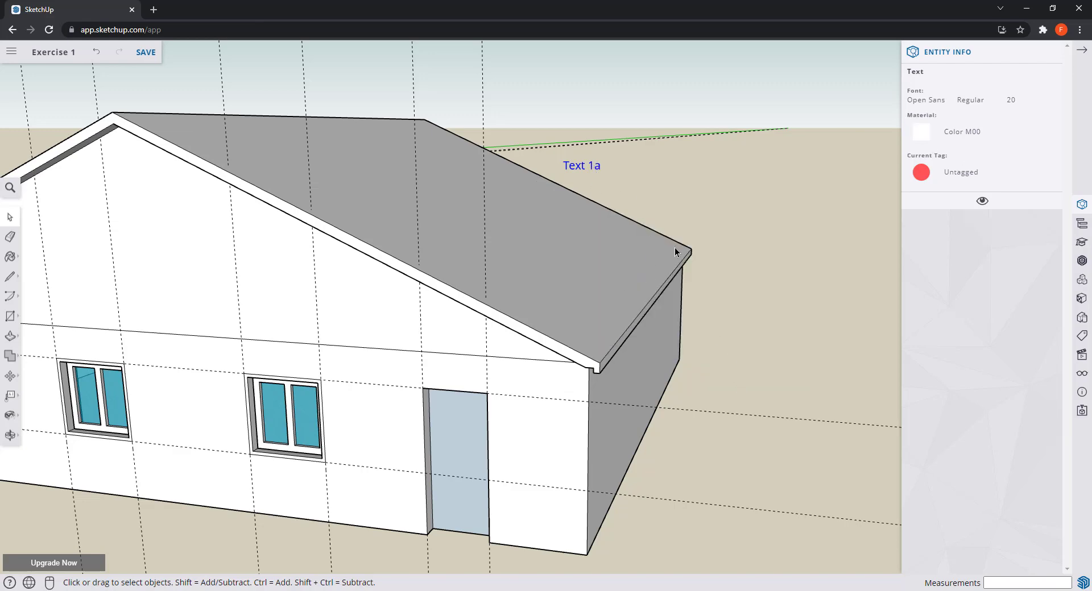
# - Set the "text 4" label's leader to View Based and compare its behaviour with the "text 3" pushpin label
pyautogui.moveTo(675, 250); pyautogui.dragTo(707, 334, button='middle')
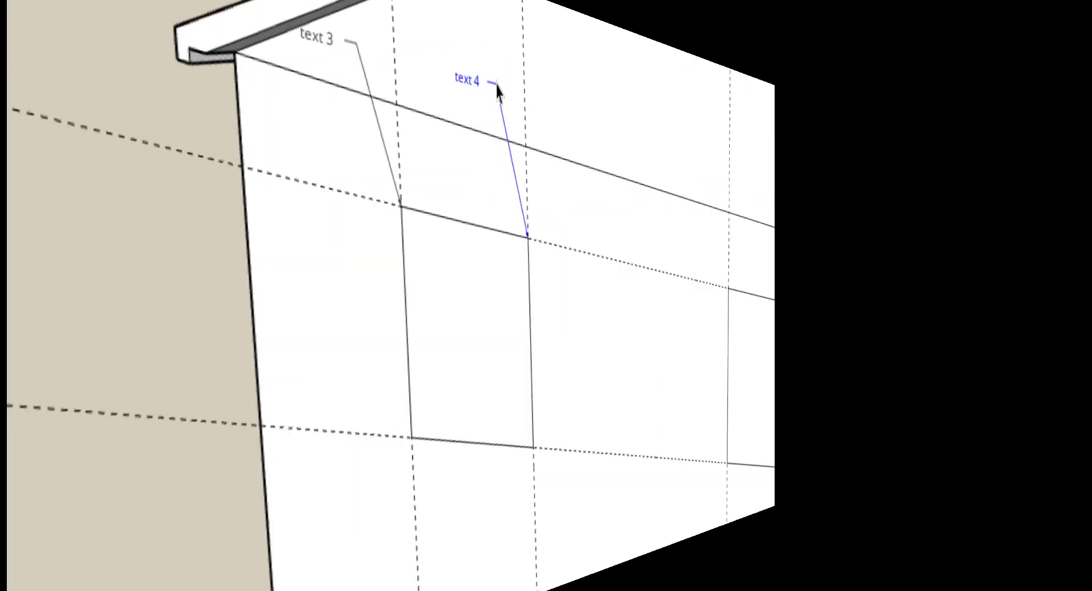
pyautogui.rightClick(496, 90)
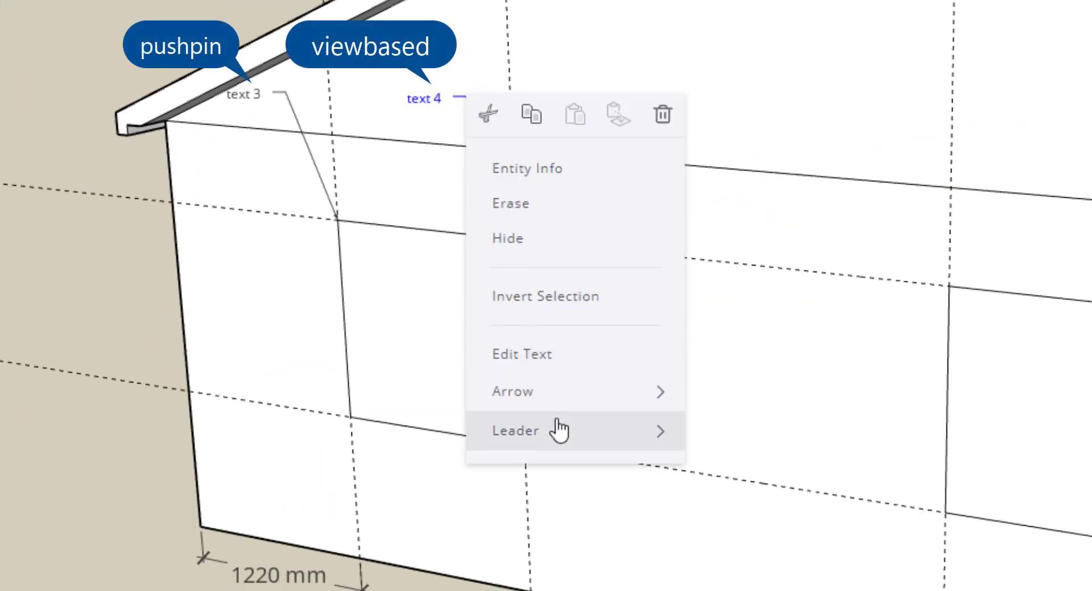
pyautogui.moveTo(559, 430)
pyautogui.click(753, 439)
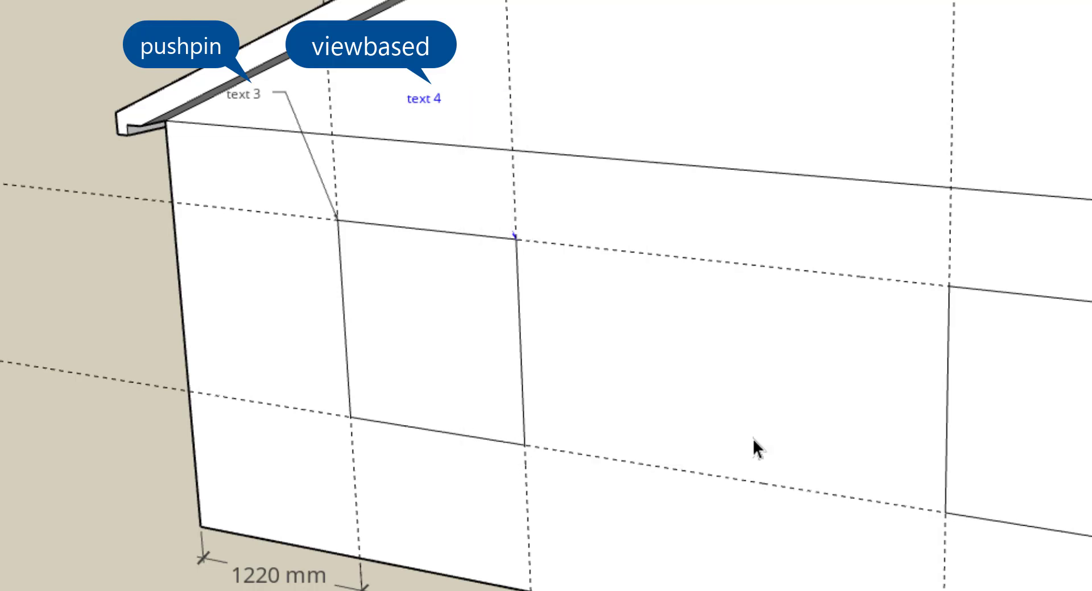
pyautogui.moveTo(753, 439); pyautogui.dragTo(123, 344, button='middle')
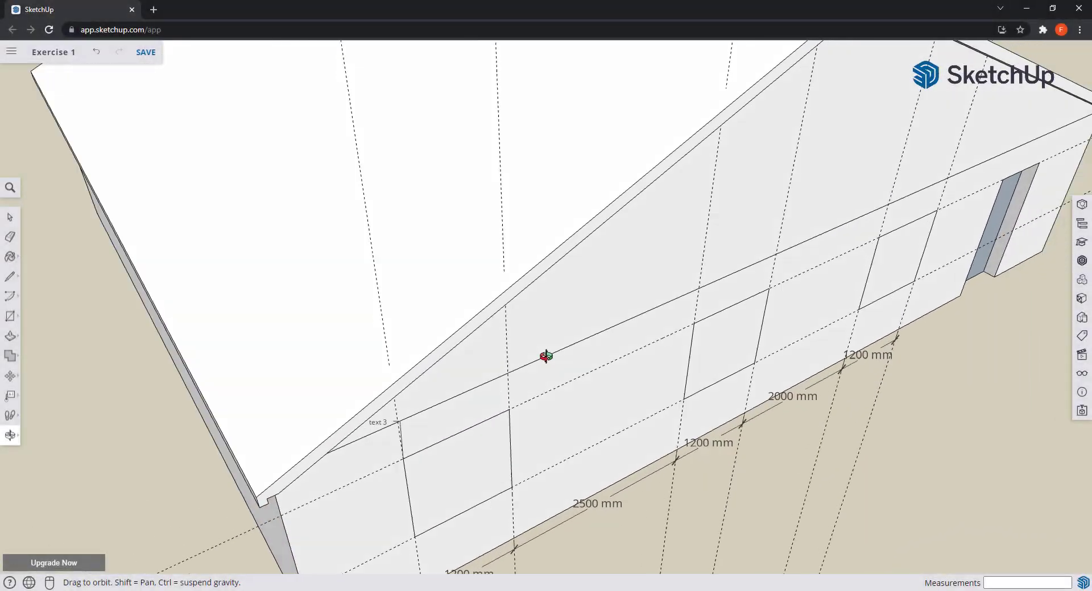
pyautogui.moveTo(546, 356); pyautogui.dragTo(174, 281)
pyautogui.press('space')
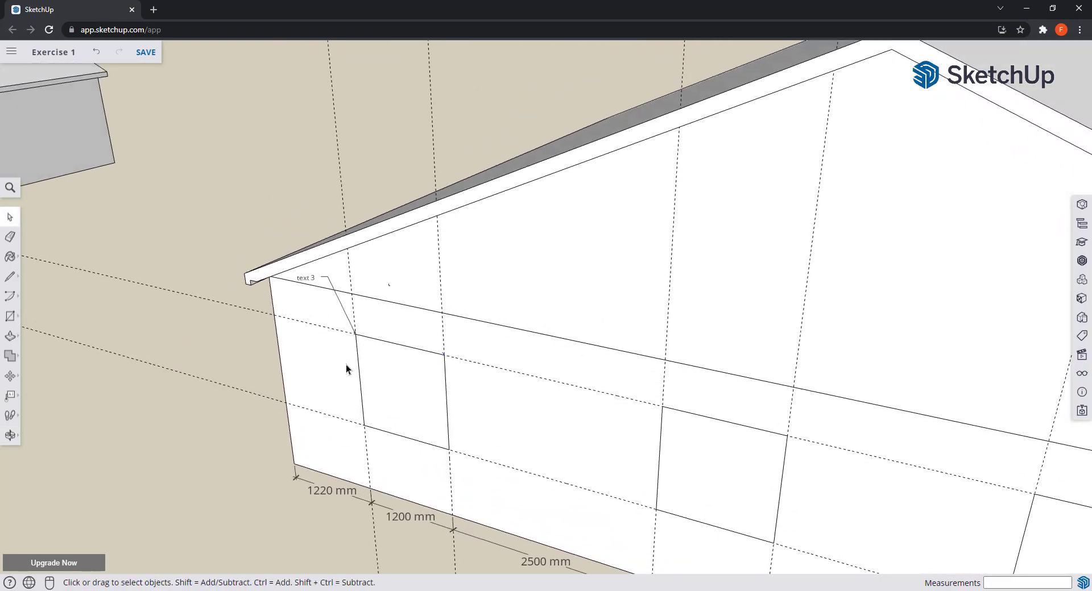
pyautogui.moveTo(346, 371); pyautogui.dragTo(310, 310, button='middle')
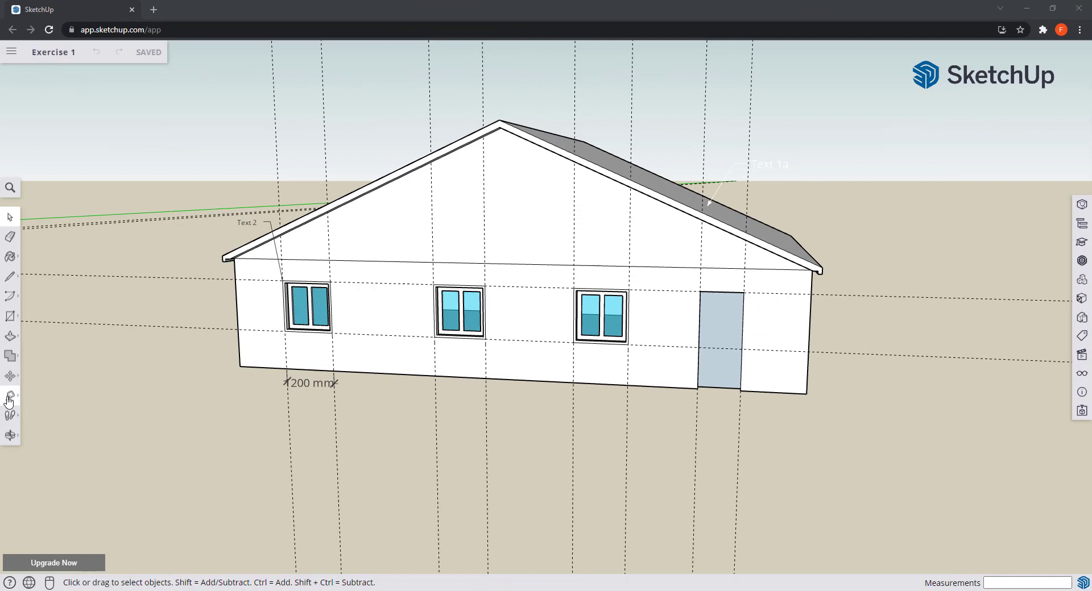
# - Create a 35-degree Protractor guide from the middle window's upper-left corner, measured from the window's top edge
pyautogui.click(9, 398)
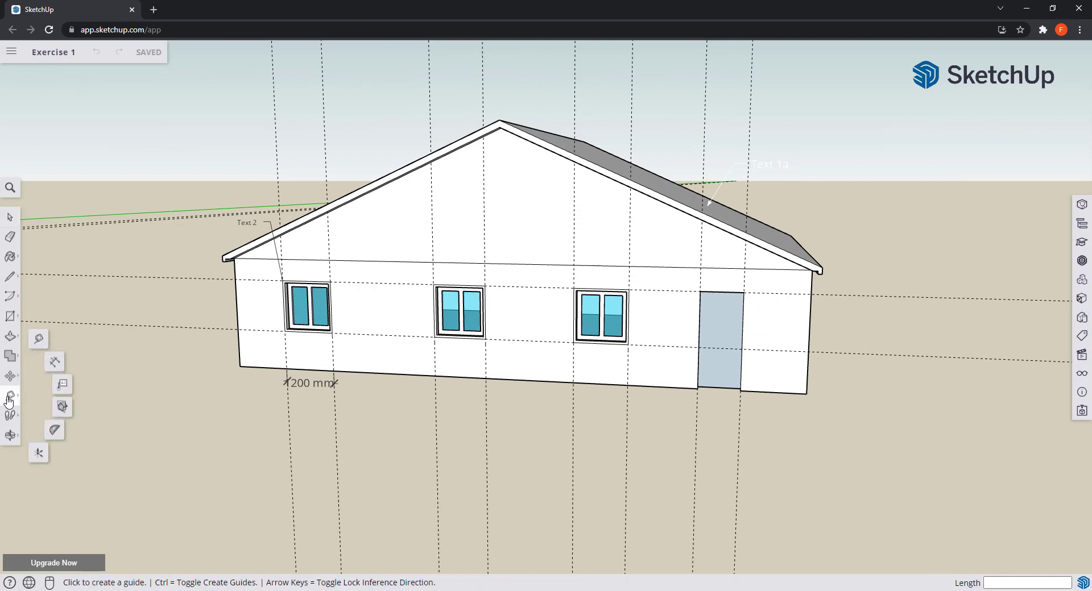
pyautogui.click(55, 430)
pyautogui.scroll(5, 452, 270)
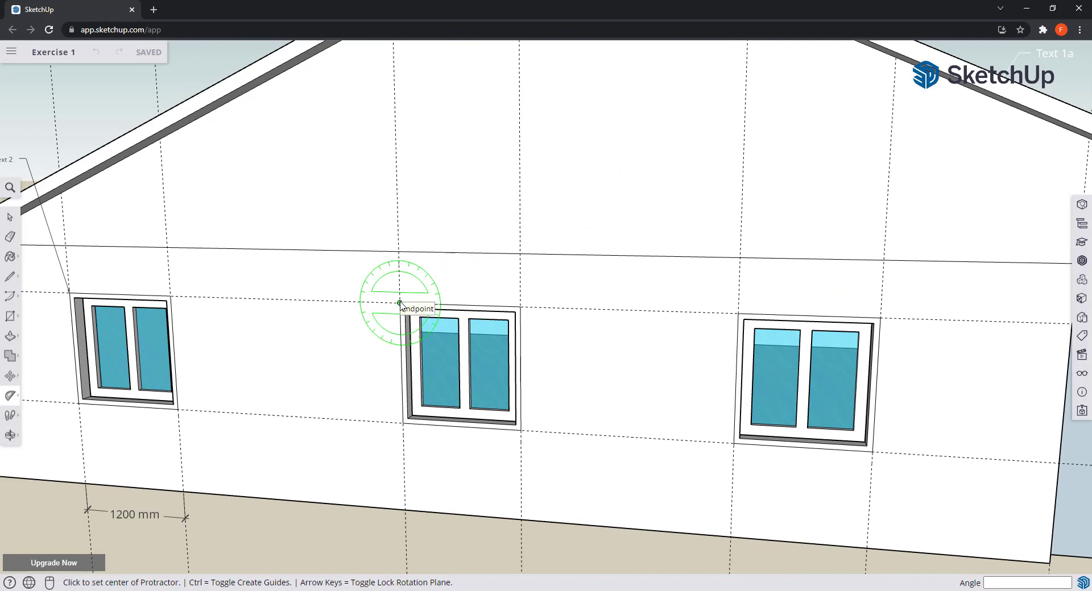
pyautogui.click(399, 303)
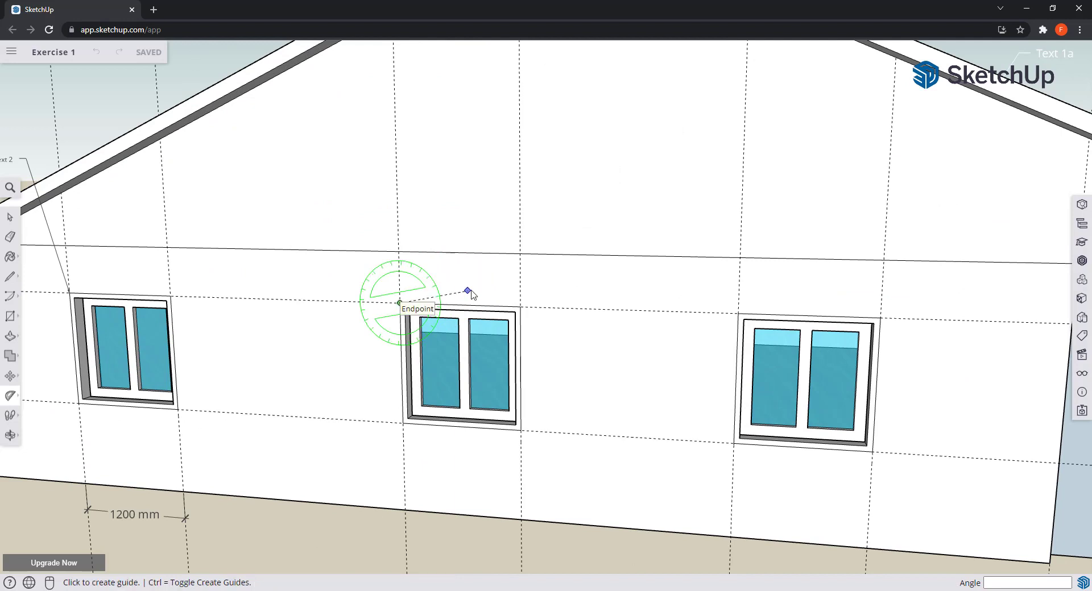
pyautogui.click(519, 307)
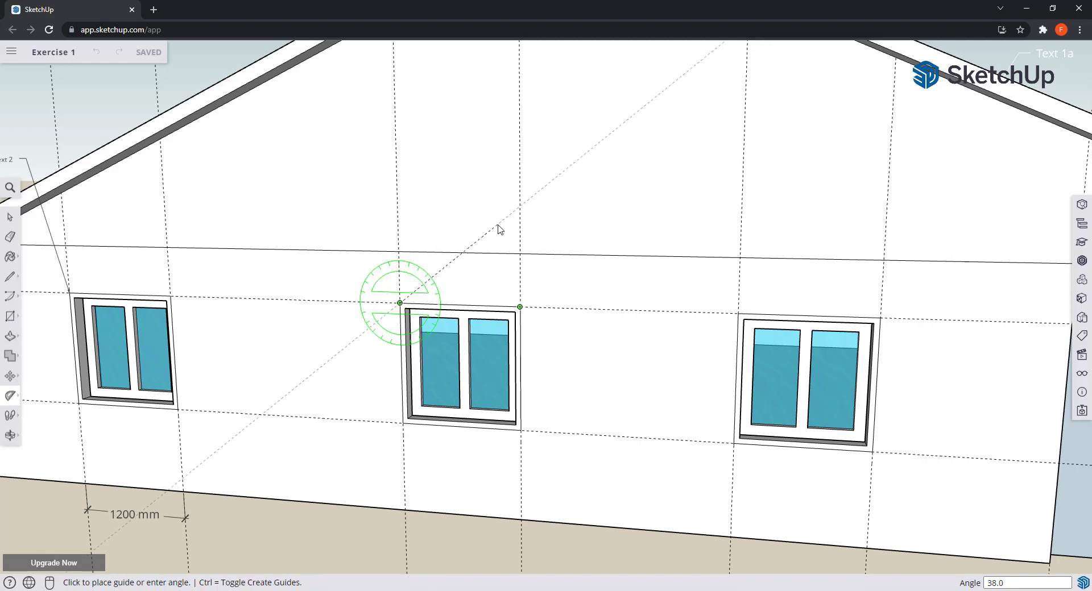
pyautogui.write('35')
pyautogui.press('Return')
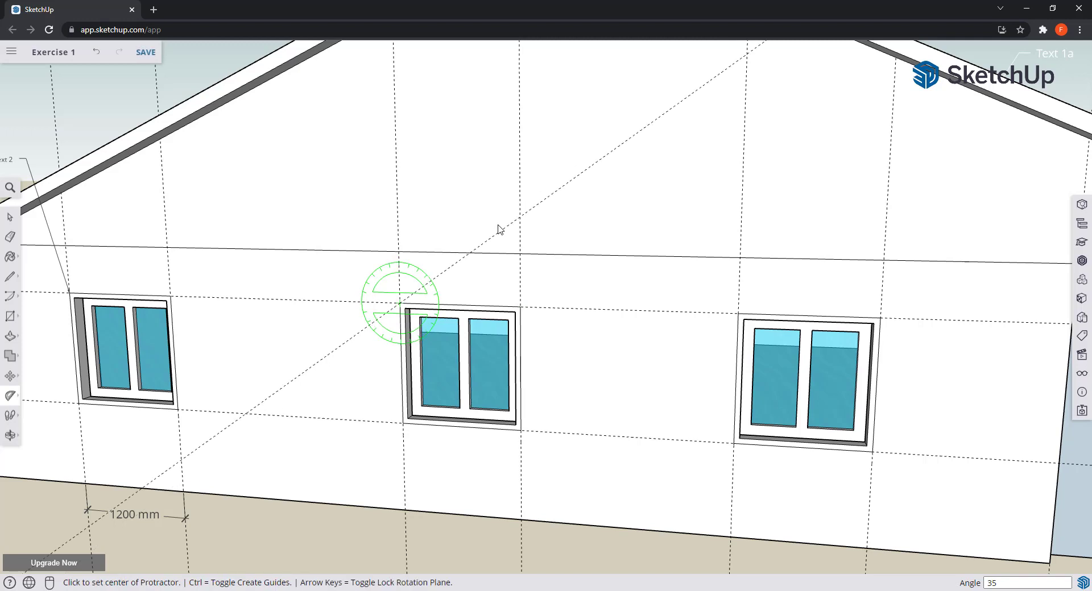
# - Create a 50-degree Protractor guide from the middle window's upper-right corner, measured back along the window's top edge
pyautogui.click(520, 307)
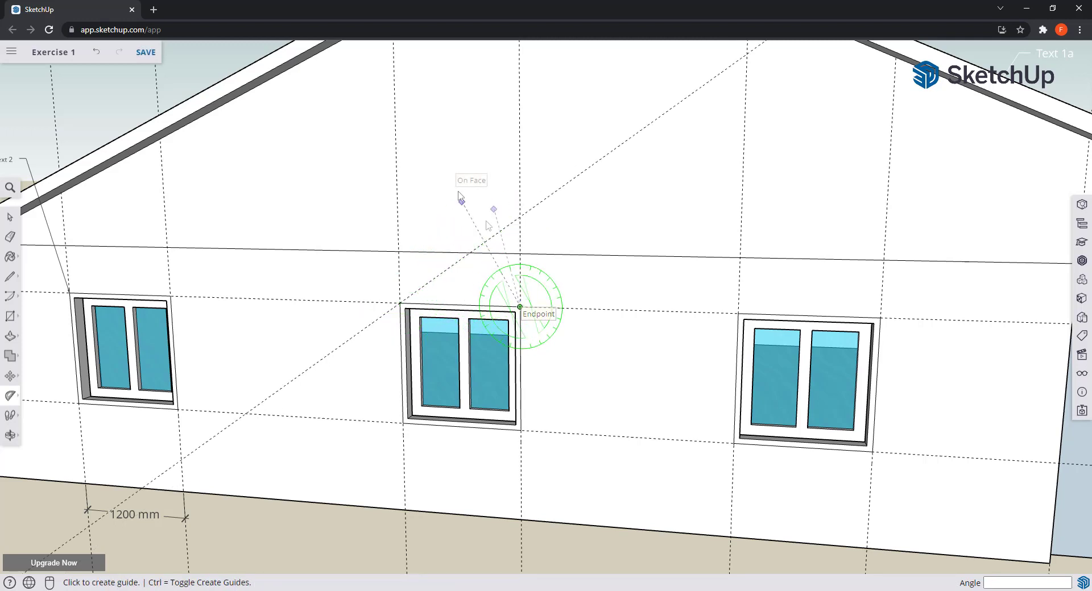
pyautogui.click(399, 304)
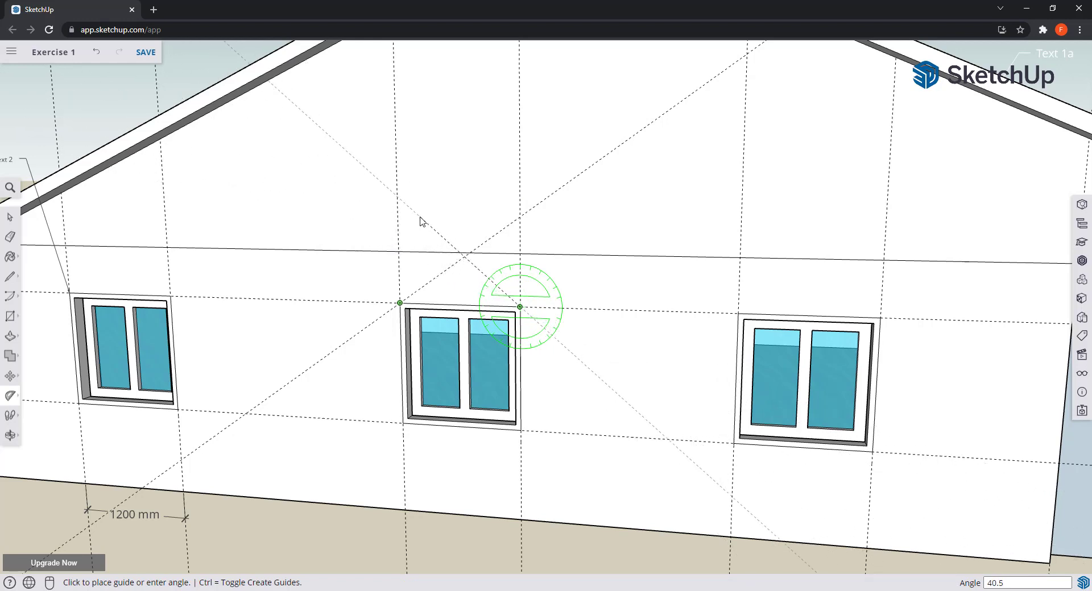
pyautogui.write('50')
pyautogui.press('Return')
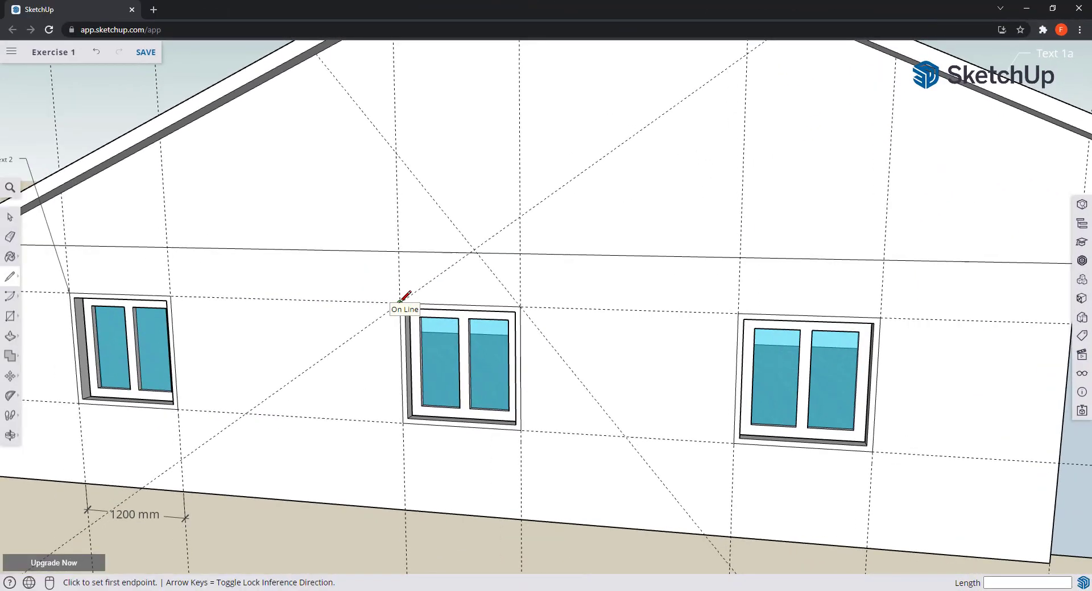
# - Draw two lines from the middle window's upper corners to the intersection of the angled guides, forming a triangle
pyautogui.click(398, 302)
pyautogui.scroll(5, 471, 250)
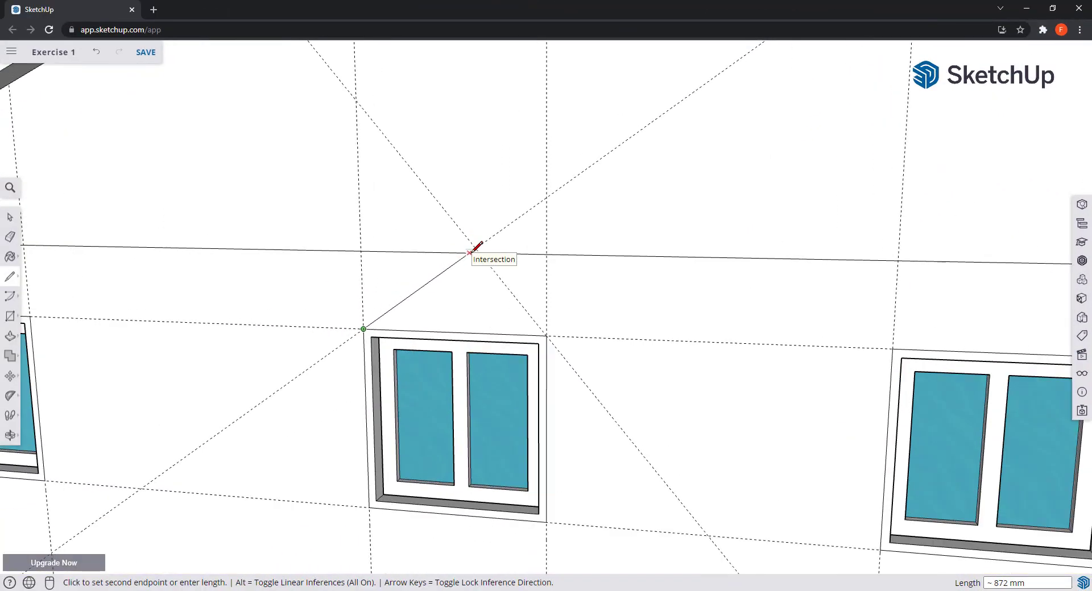
pyautogui.click(477, 245)
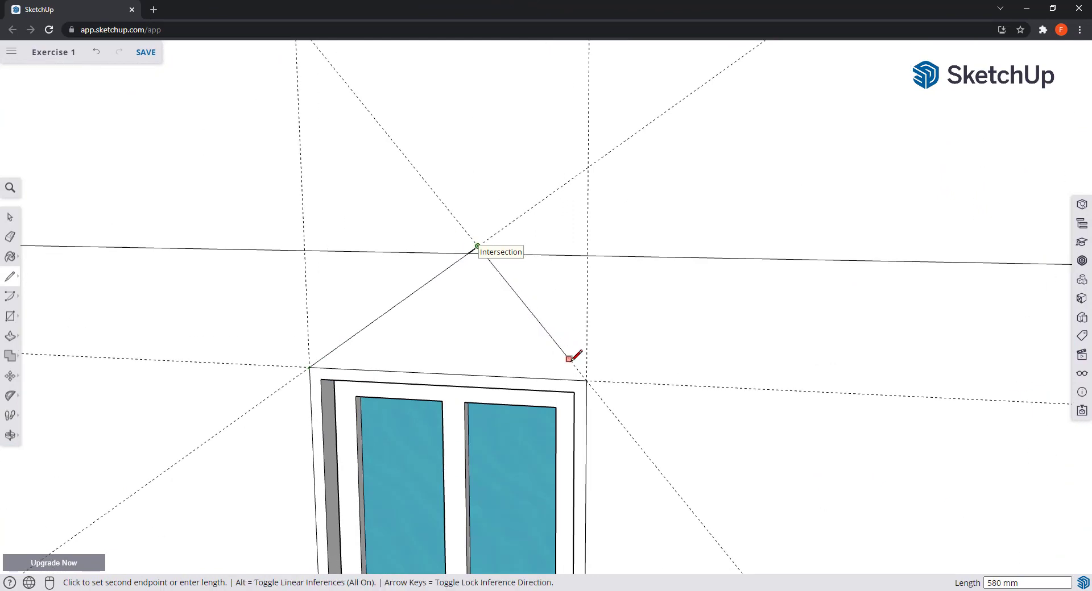
pyautogui.click(587, 380)
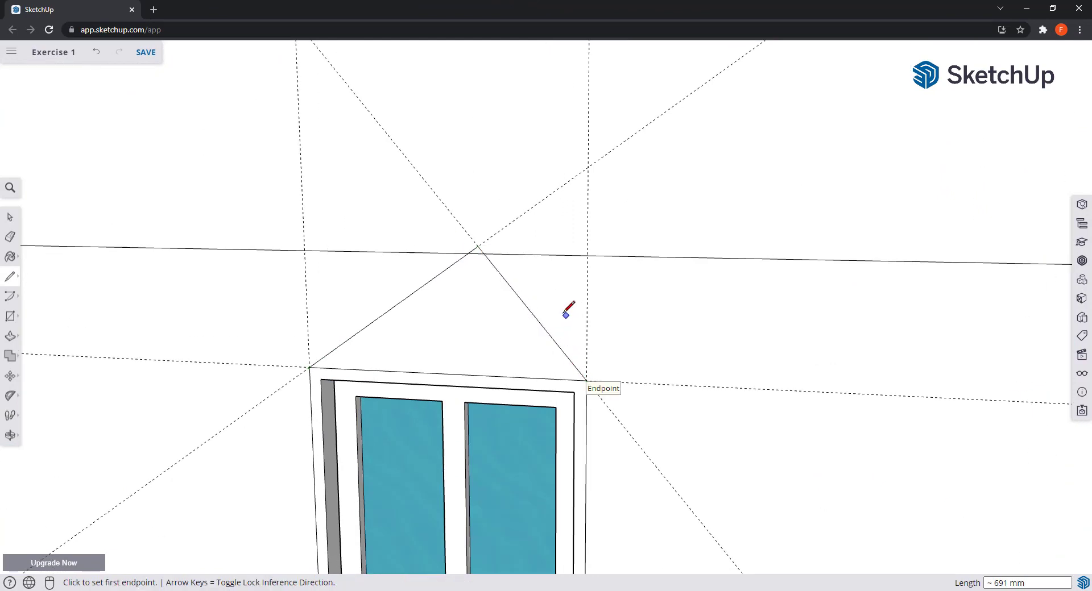
pyautogui.press('space')
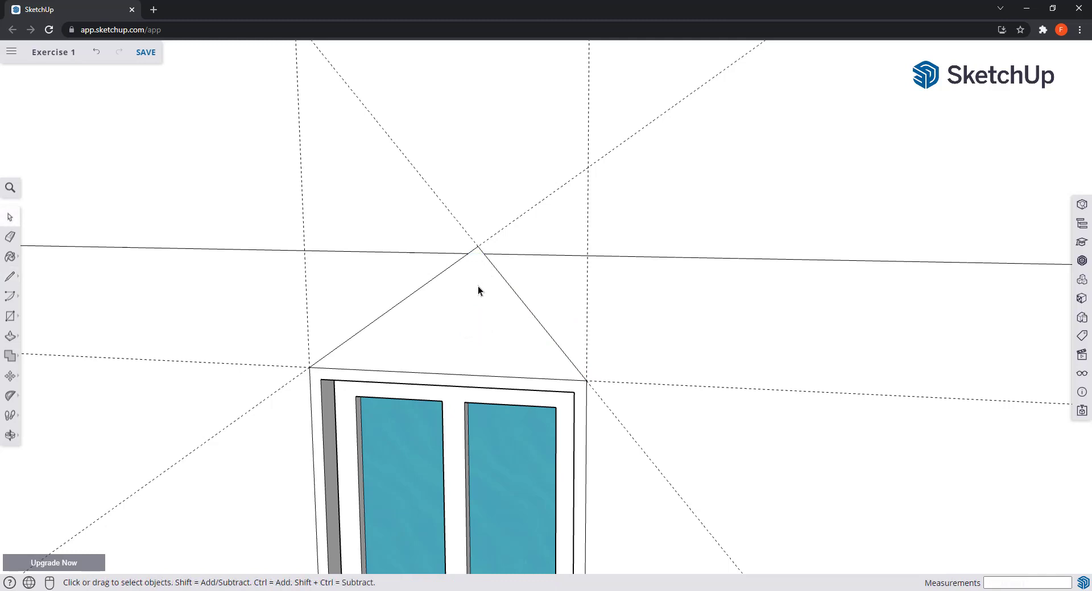
# - Push/Pull the triangular face above the middle window
pyautogui.scroll(-3, 473, 292)
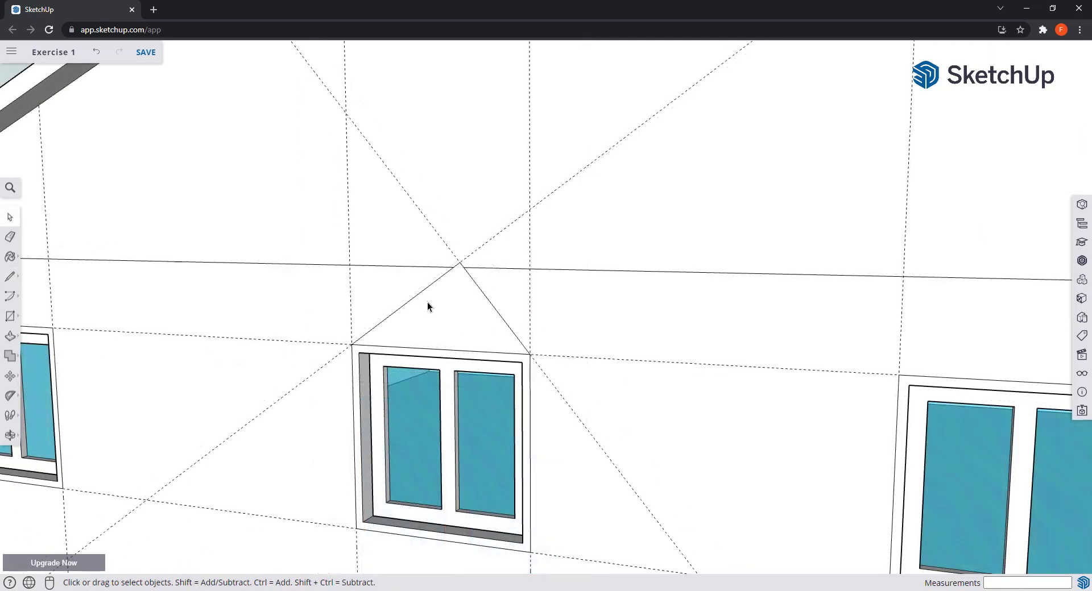
pyautogui.press('p')
pyautogui.click(441, 310)
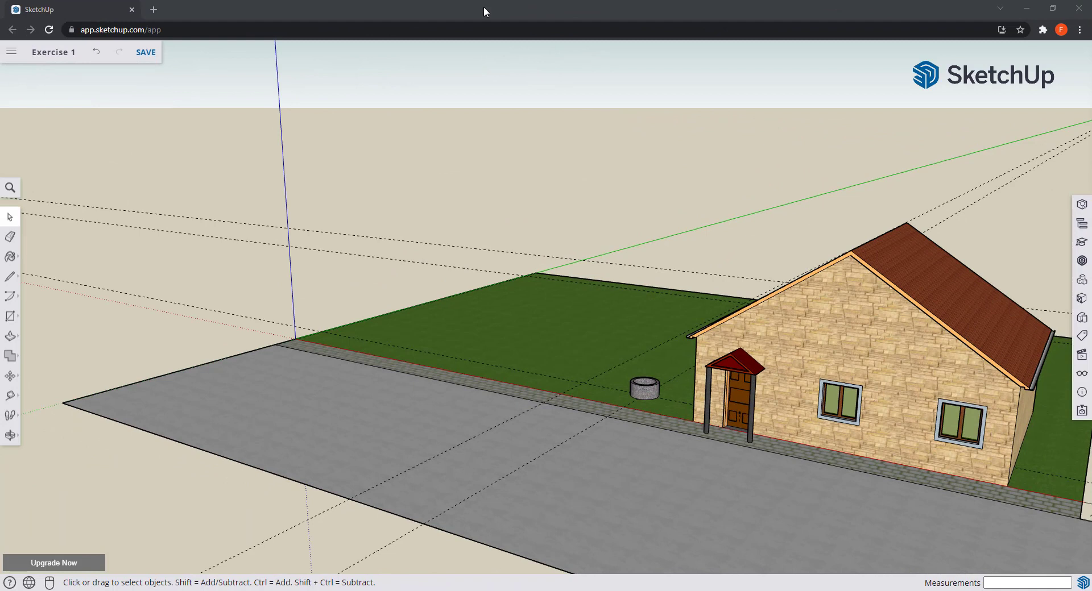
# - Relocate the drawing axes to the first crate's lower front corner, with red along the crate row and green across the ground
pyautogui.click(10, 396)
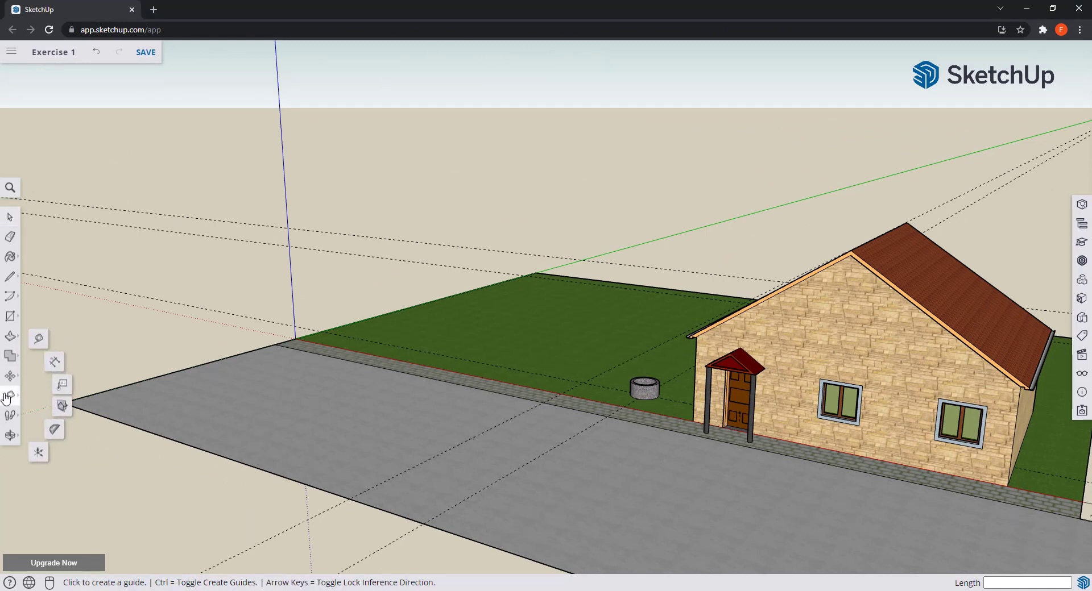
pyautogui.click(38, 455)
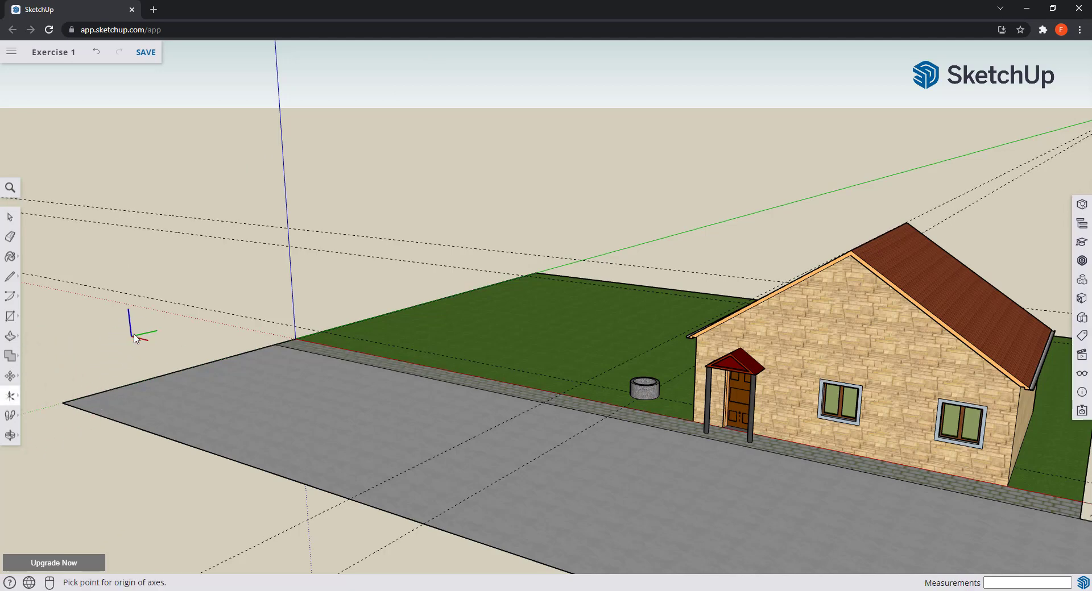
pyautogui.scroll(-3, 136, 336)
pyautogui.scroll(3, 711, 414)
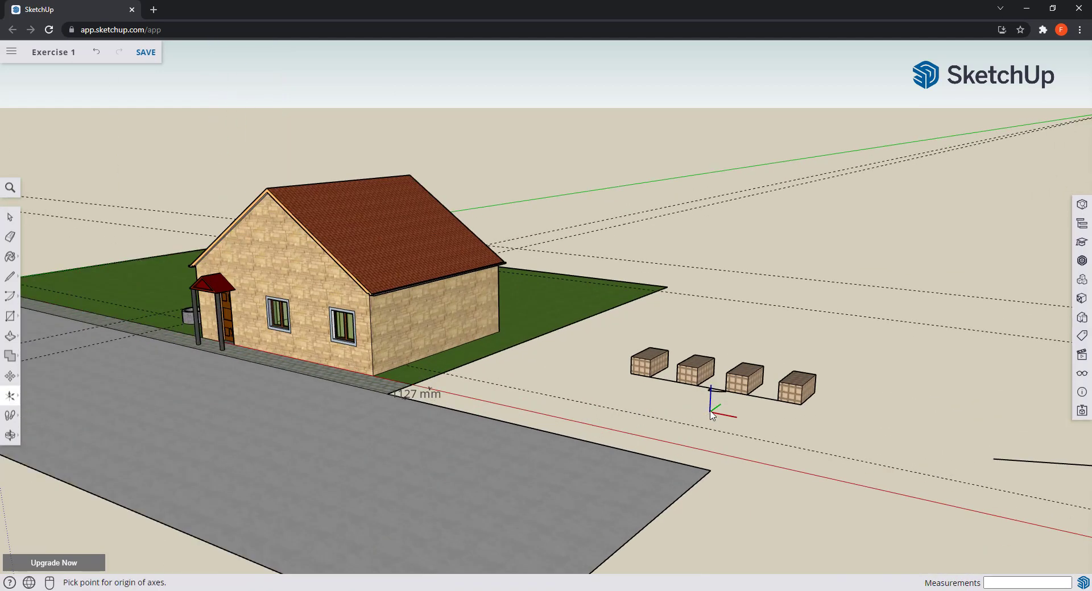
pyautogui.scroll(2, 711, 414)
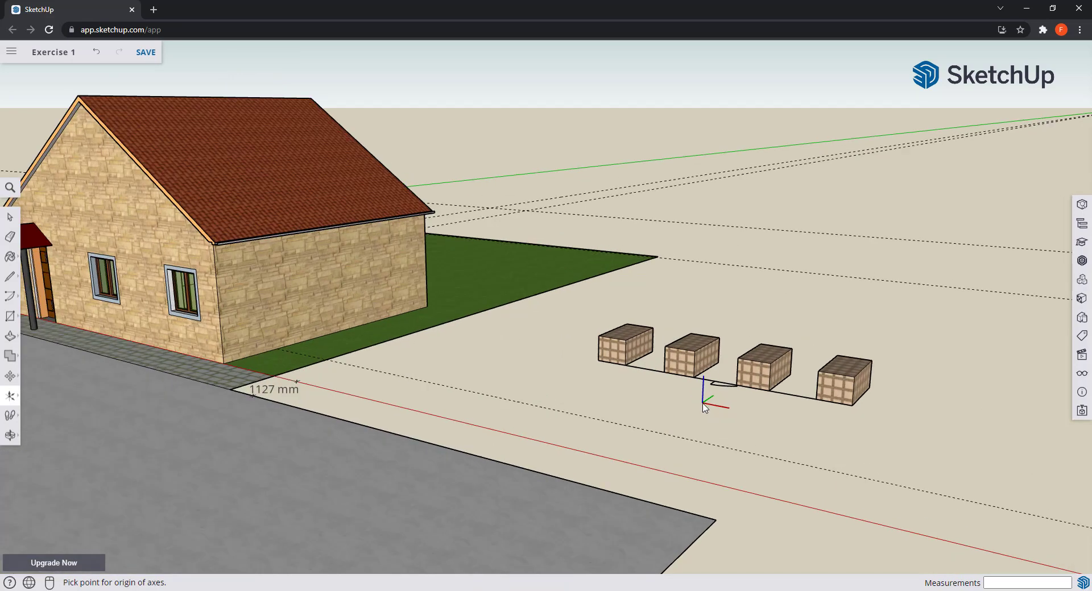
pyautogui.click(600, 362)
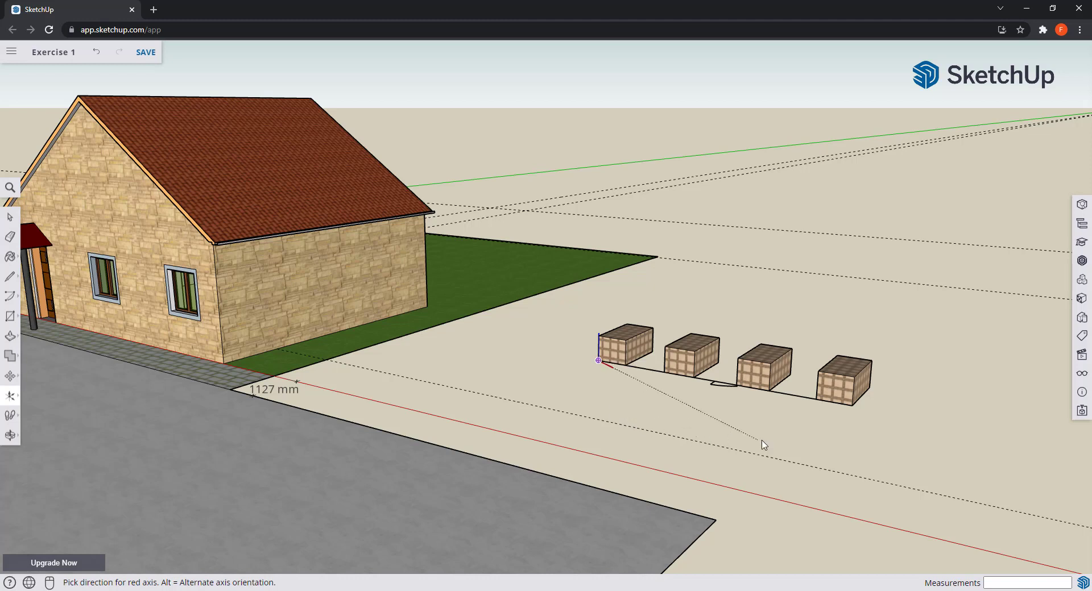
pyautogui.click(879, 415)
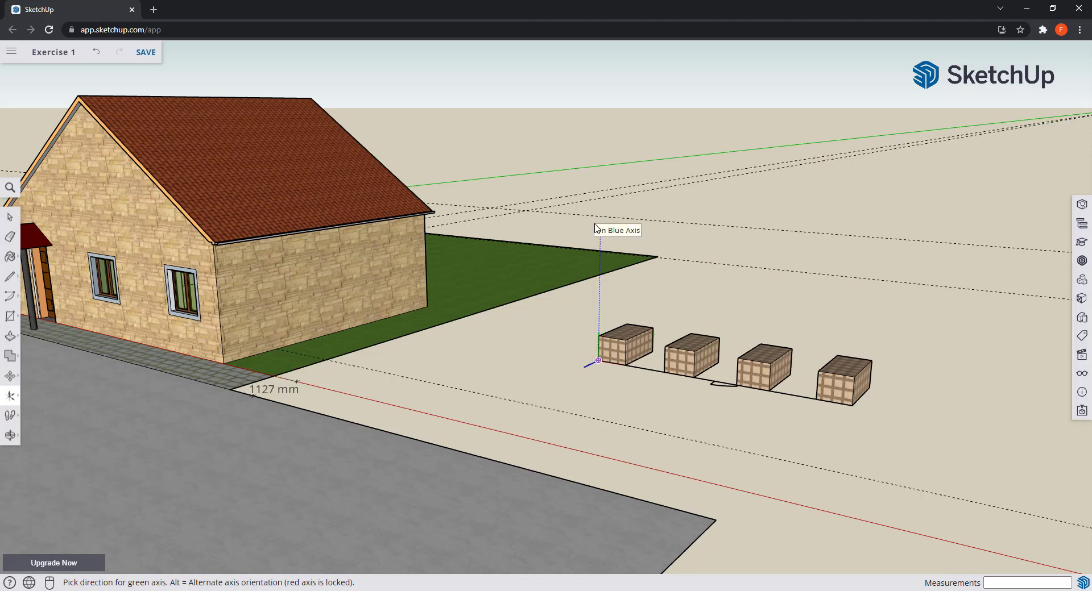
pyautogui.click(723, 305)
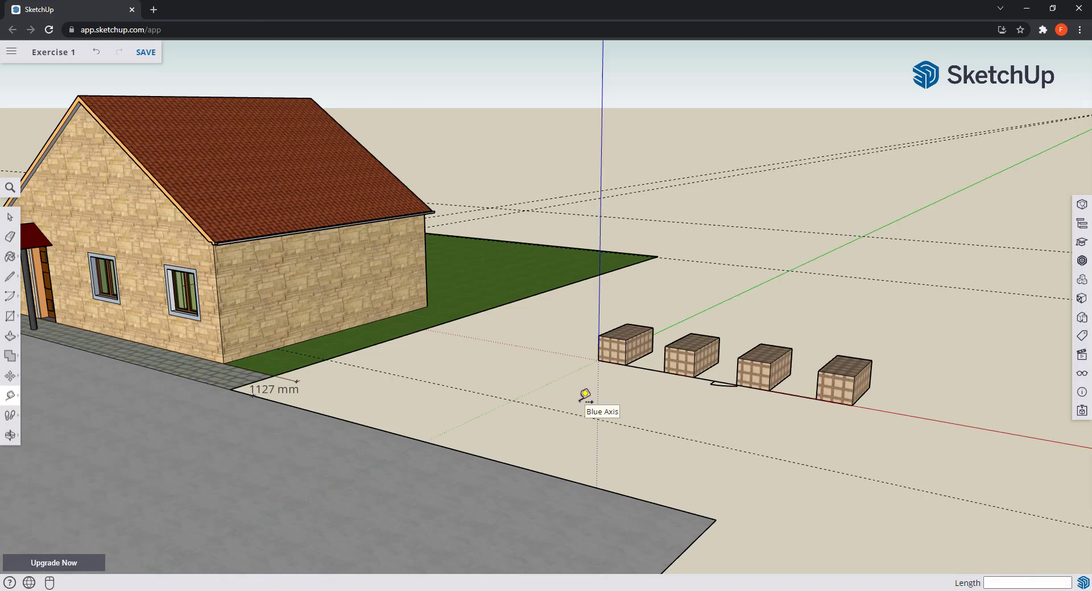
# - Reset the relocated drawing axes to their default origin and orientation
pyautogui.scroll(-4, 586, 401)
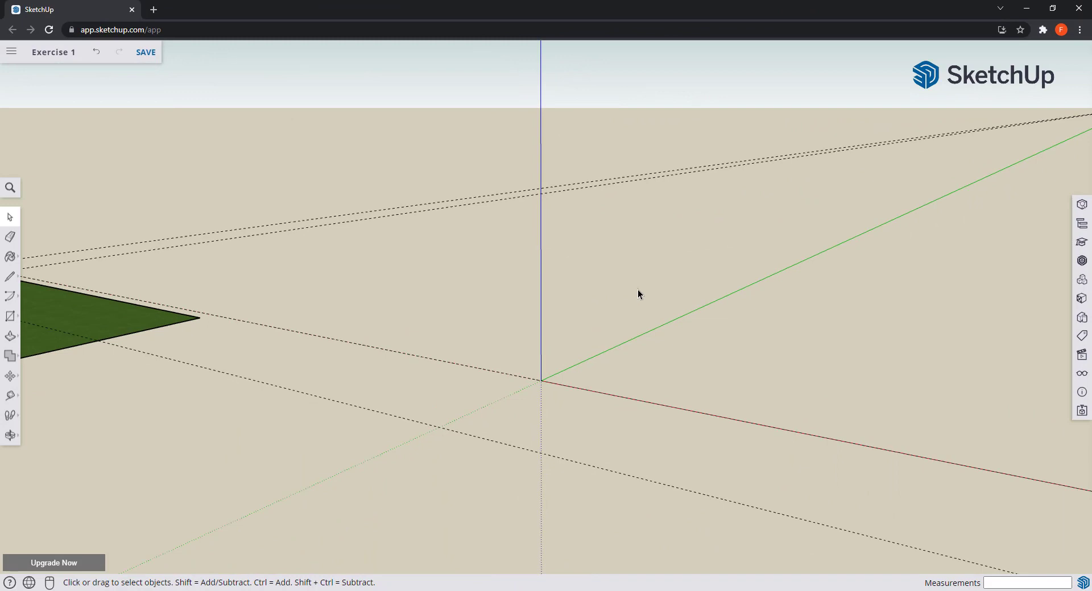
pyautogui.rightClick(542, 337)
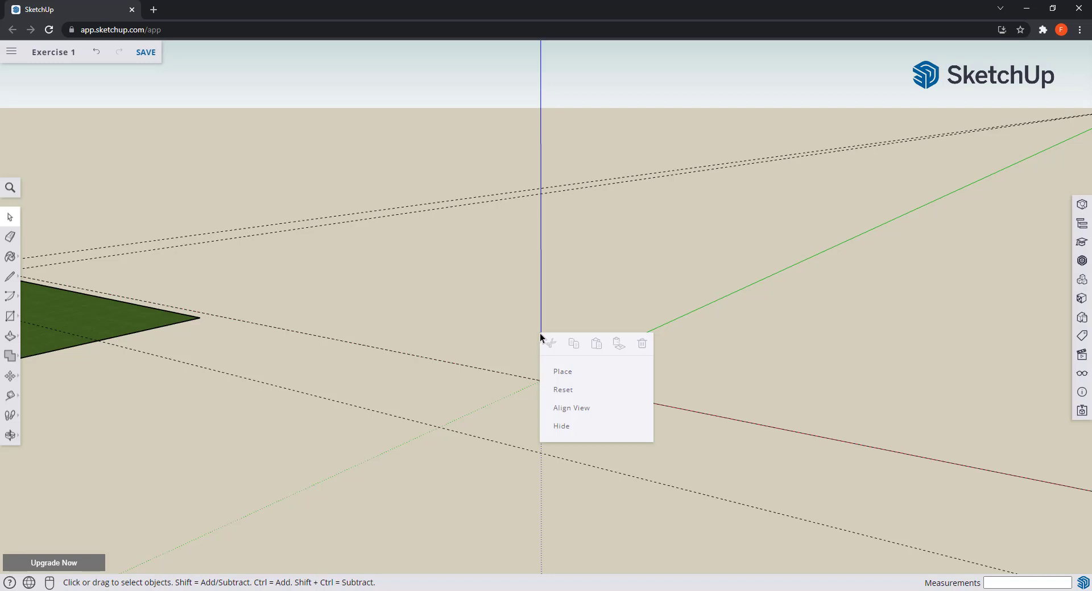
pyautogui.rightClick(541, 362)
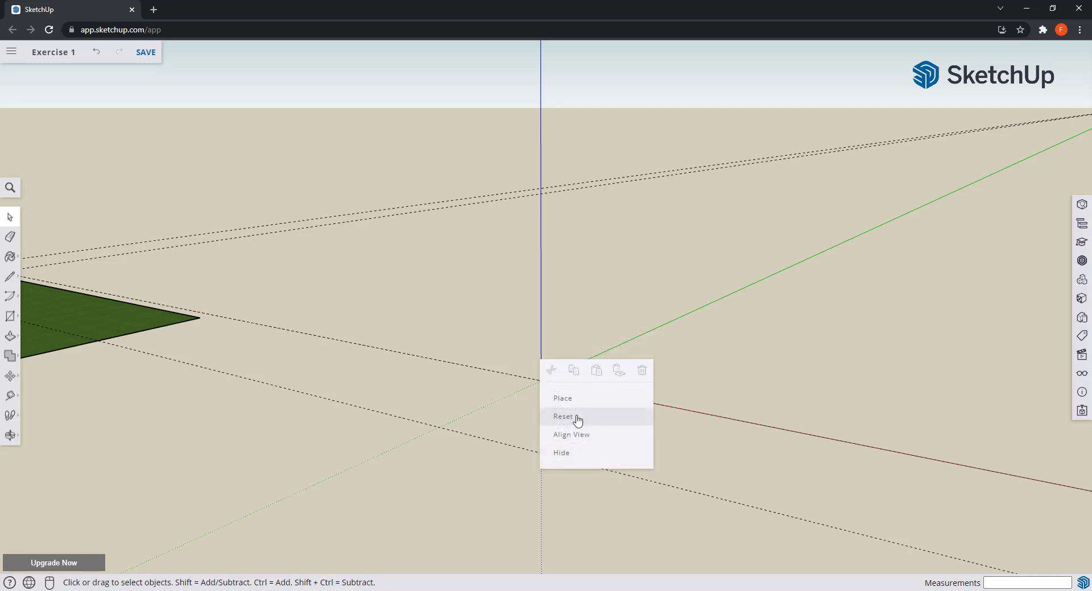
pyautogui.click(578, 420)
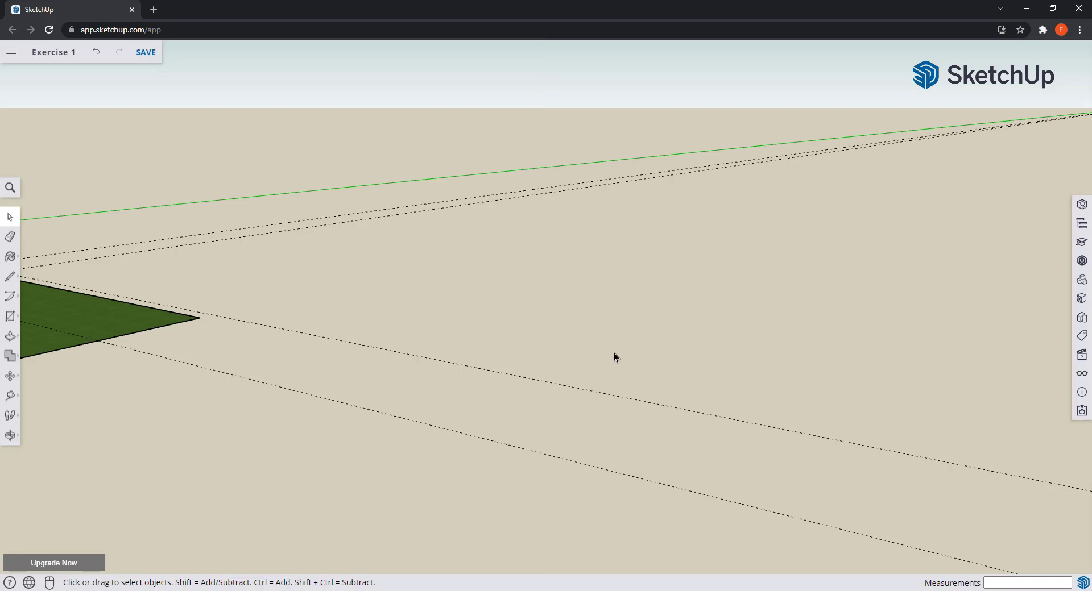
pyautogui.scroll(-6, 615, 357)
pyautogui.scroll(3, 92, 336)
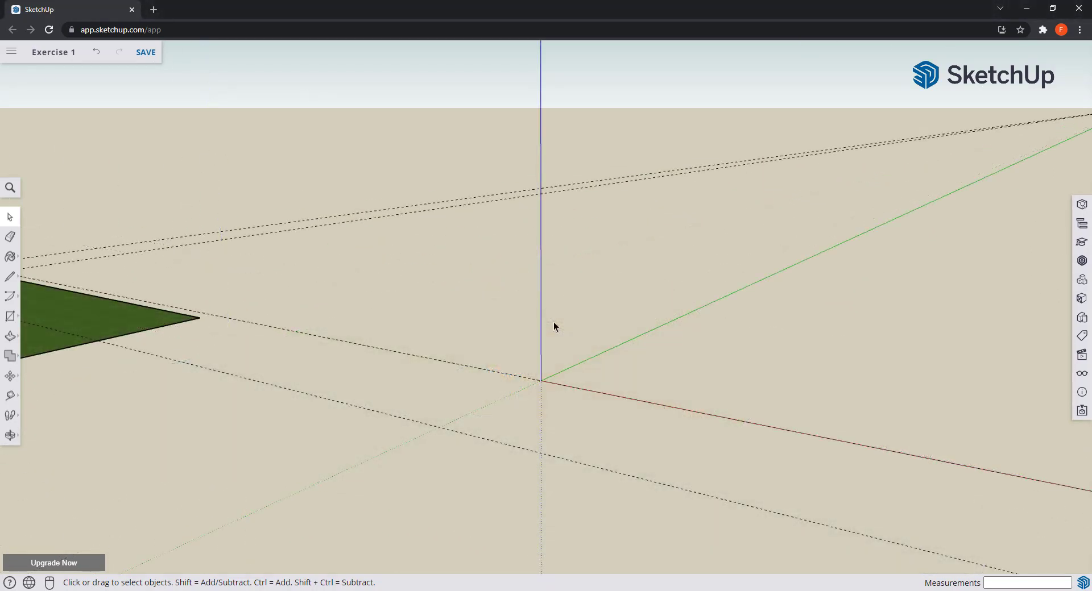
# - Examine which context commands are offered for the guide line overlapping the red axis, compared with the green and blue axes
pyautogui.rightClick(588, 390)
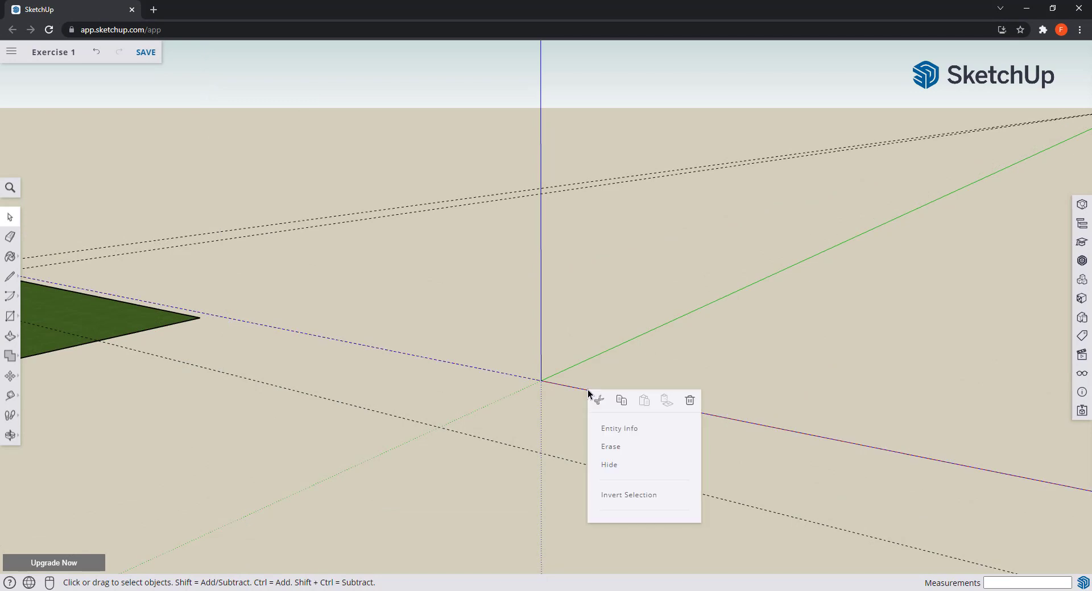
pyautogui.click(587, 389)
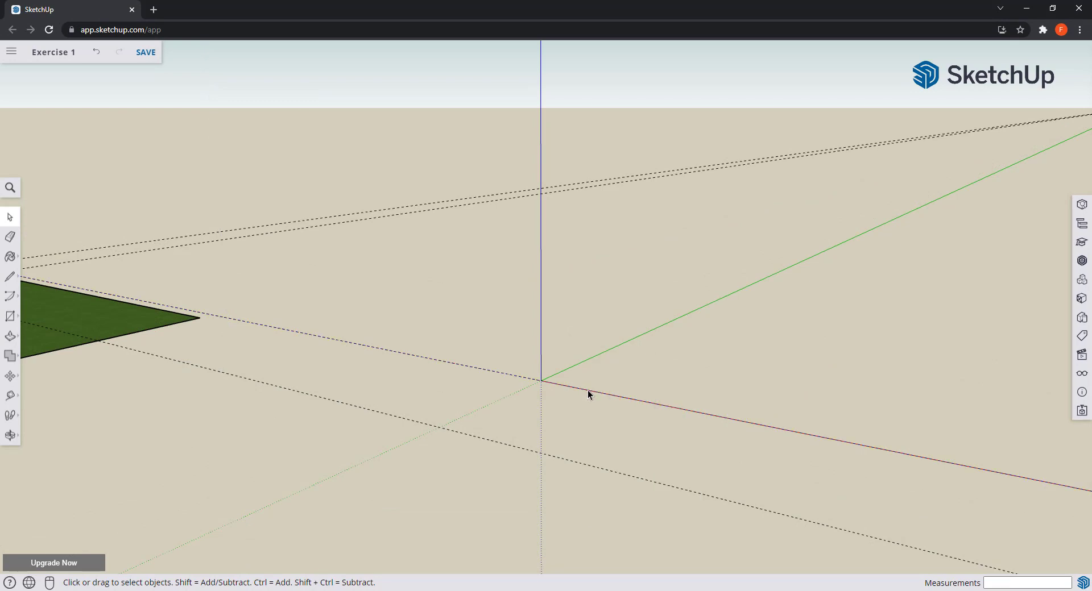
pyautogui.rightClick(586, 391)
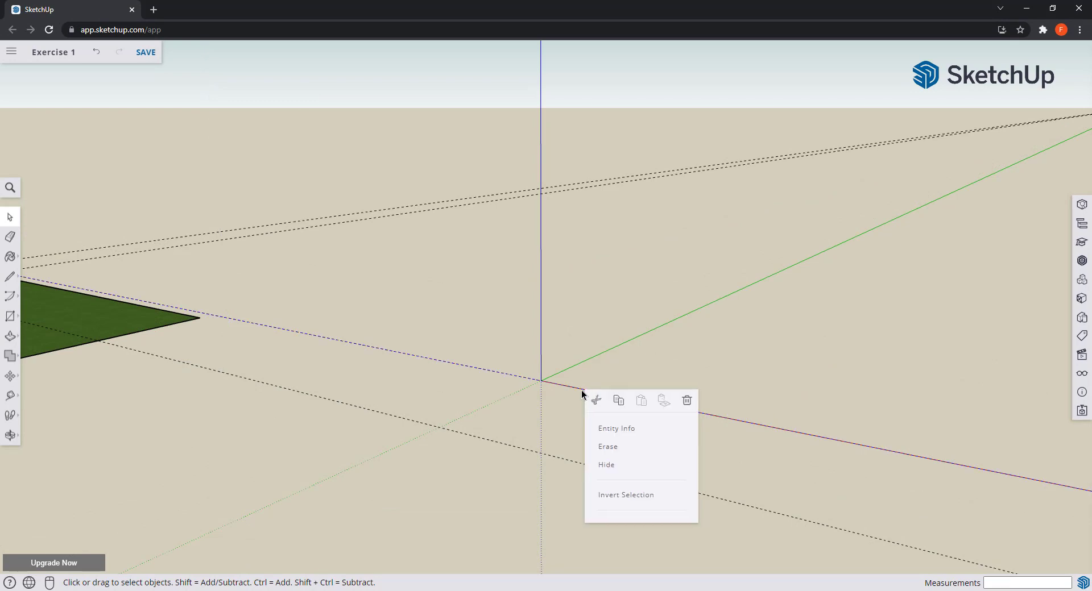
pyautogui.rightClick(577, 392)
pyautogui.rightClick(754, 424)
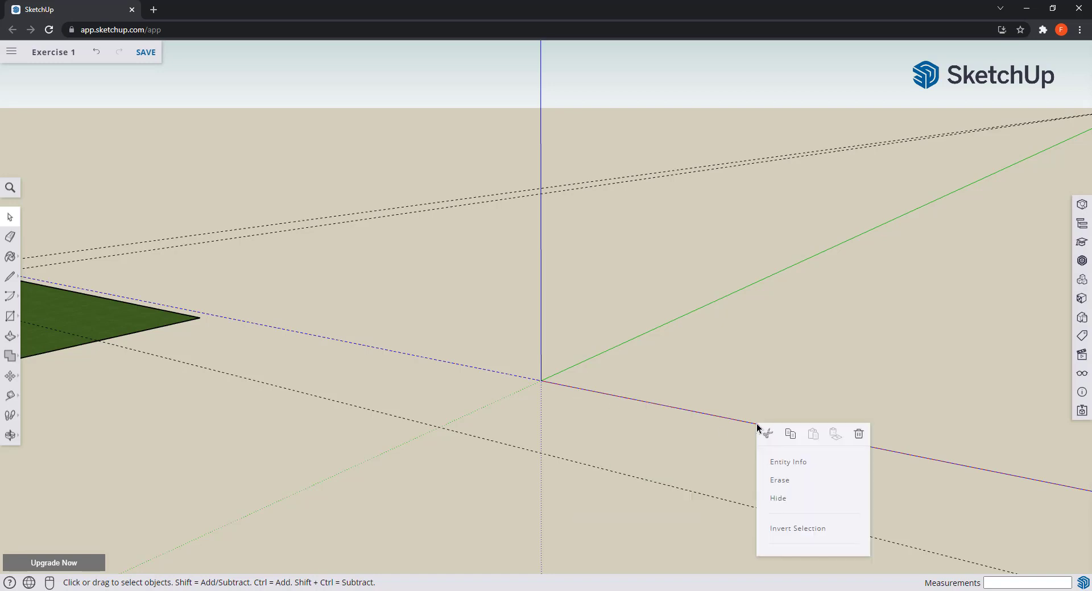
pyautogui.rightClick(741, 425)
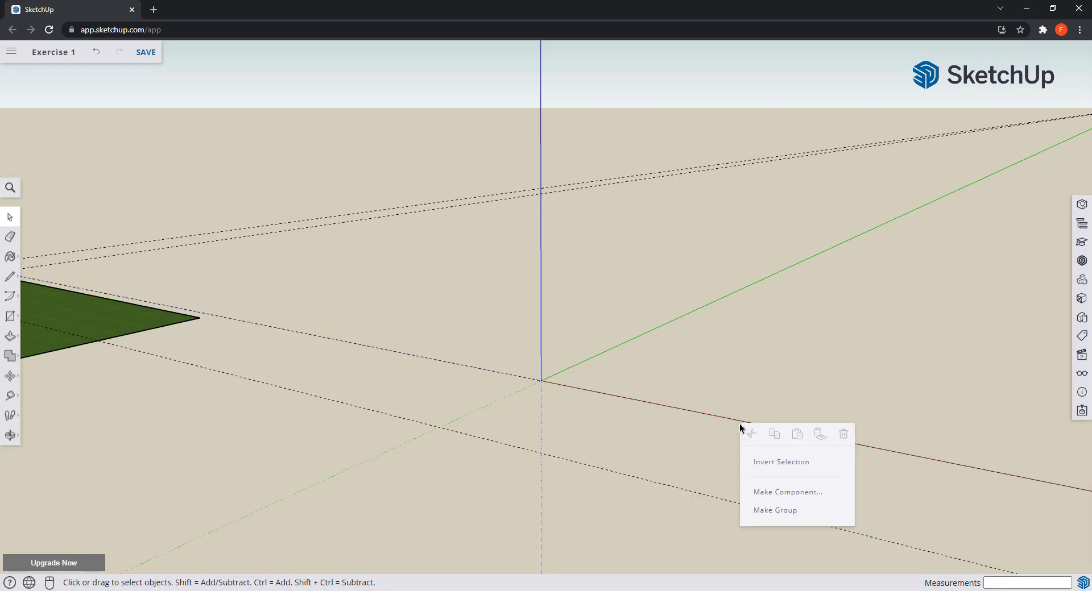
pyautogui.click(714, 431)
pyautogui.rightClick(709, 418)
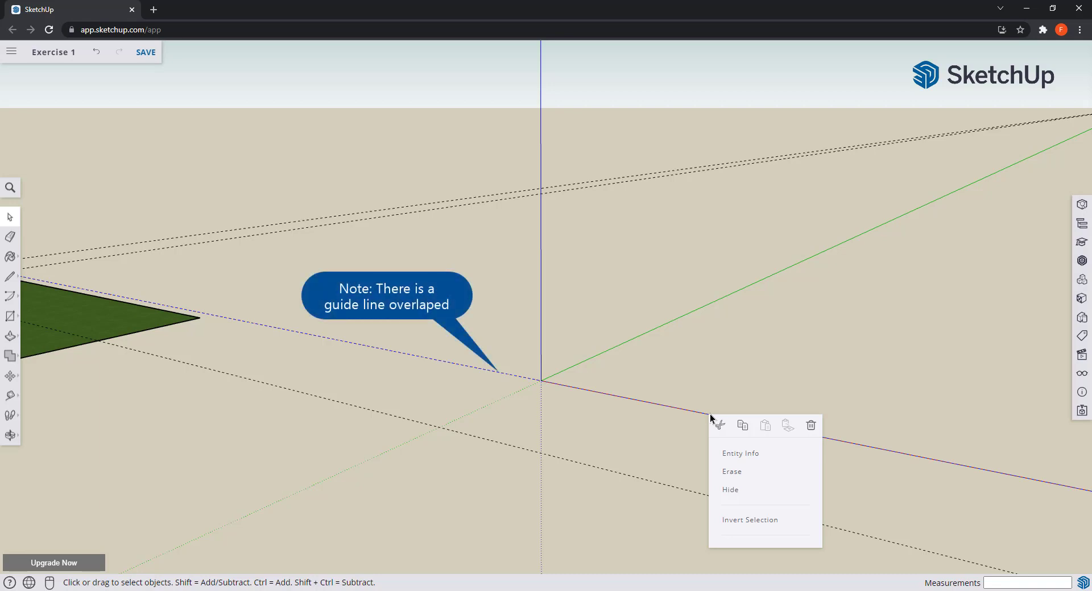
pyautogui.rightClick(557, 383)
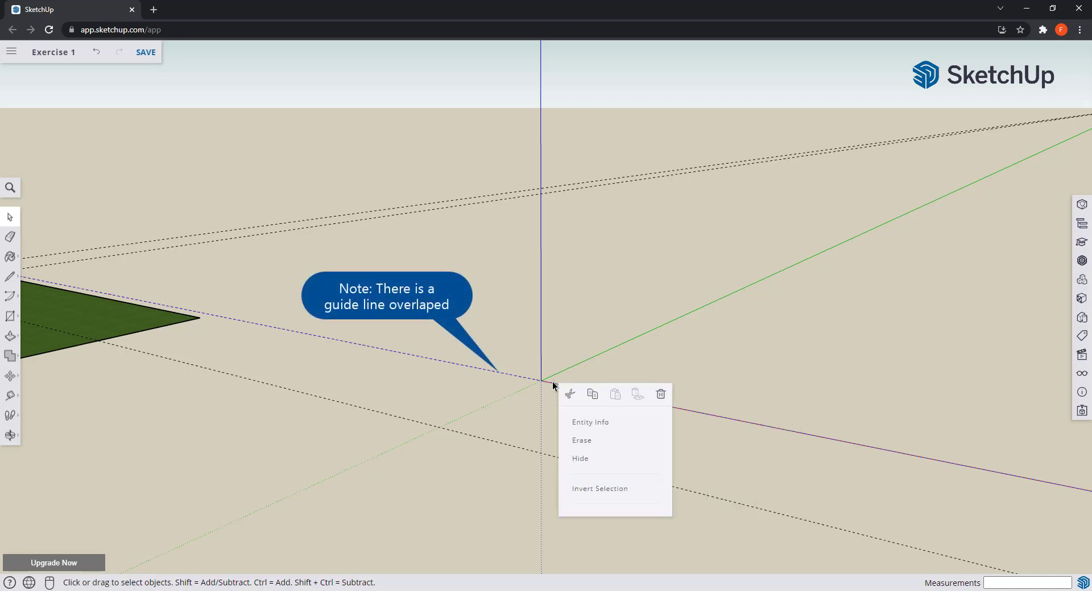
pyautogui.rightClick(568, 372)
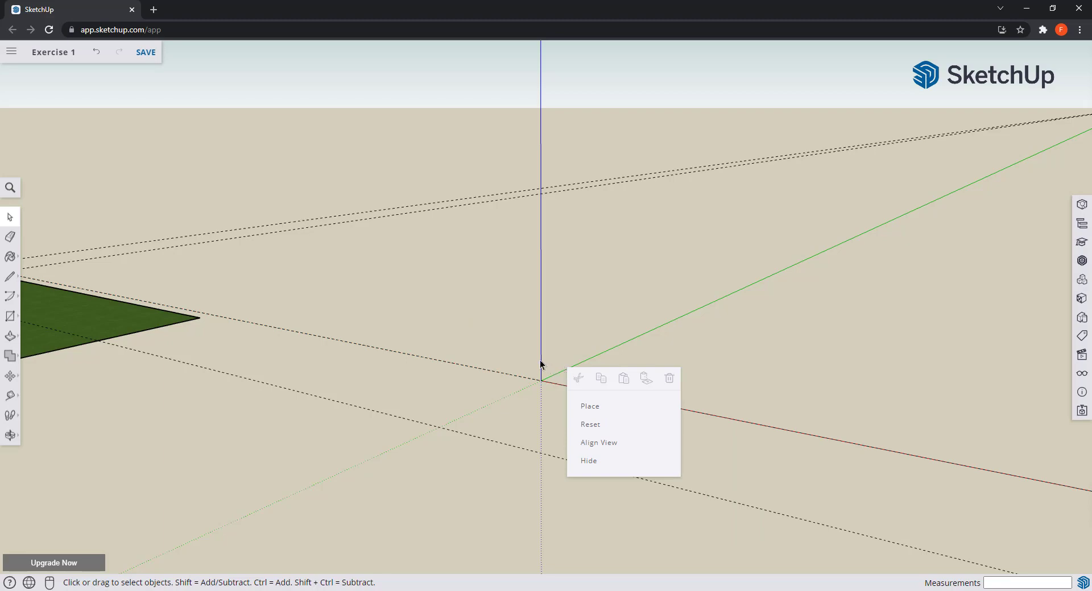
pyautogui.rightClick(541, 360)
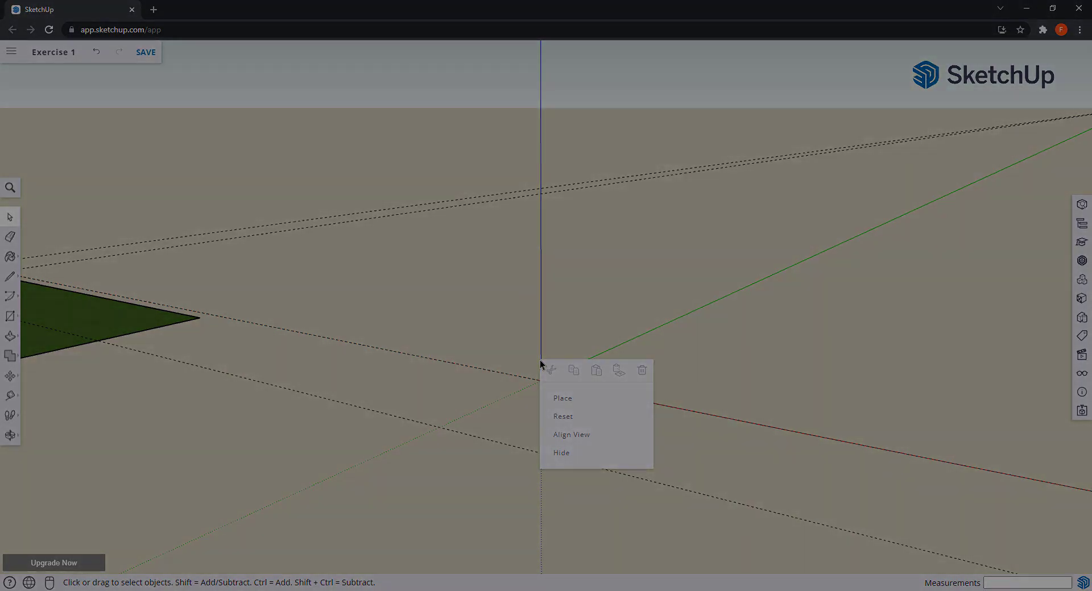